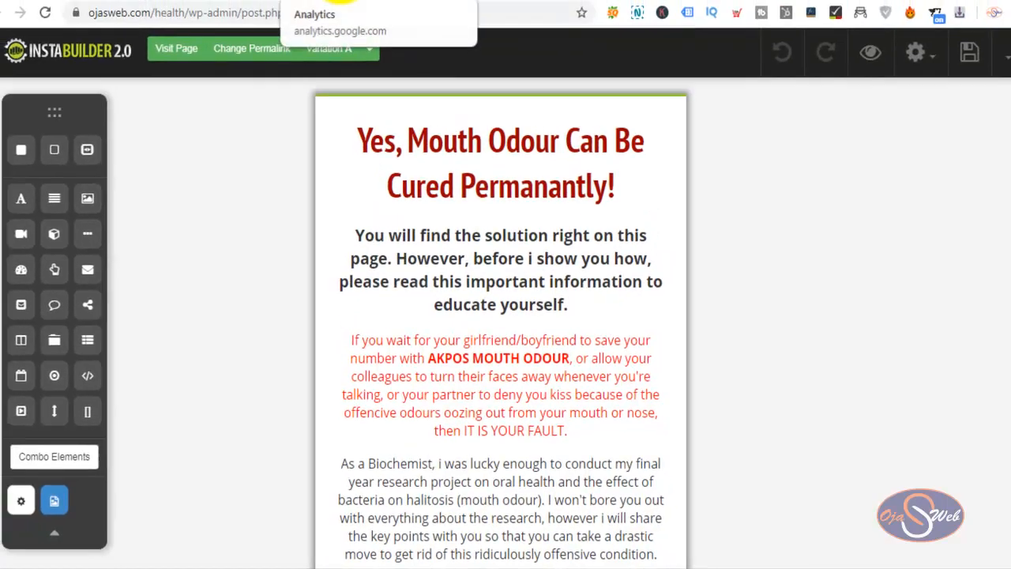
- View the open Google Analytics and Google Ads accounts and switch to Google Tag Manager
{"action": "left_click", "coordinate": [401, 2]}
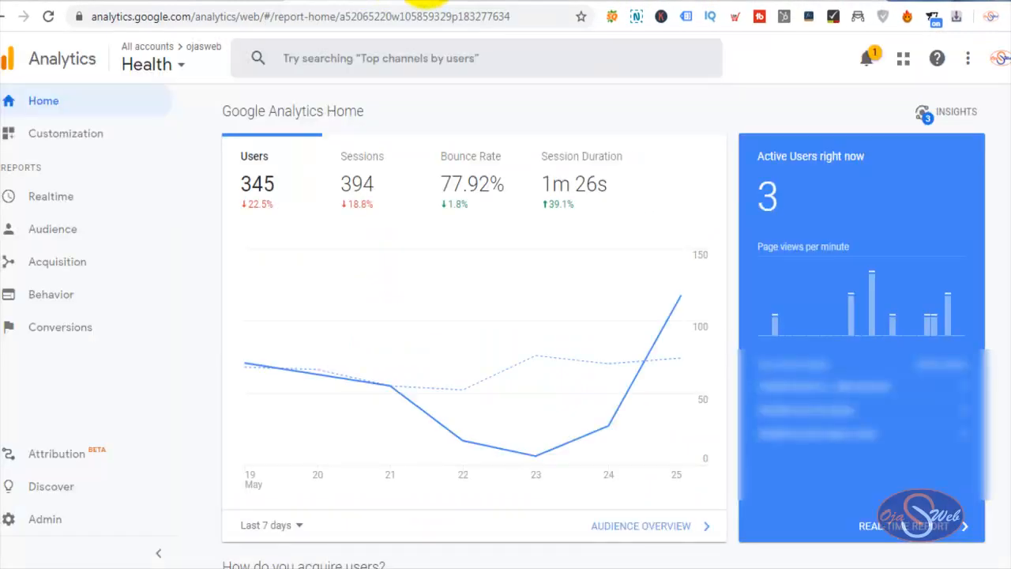
{"action": "left_click", "coordinate": [479, 3]}
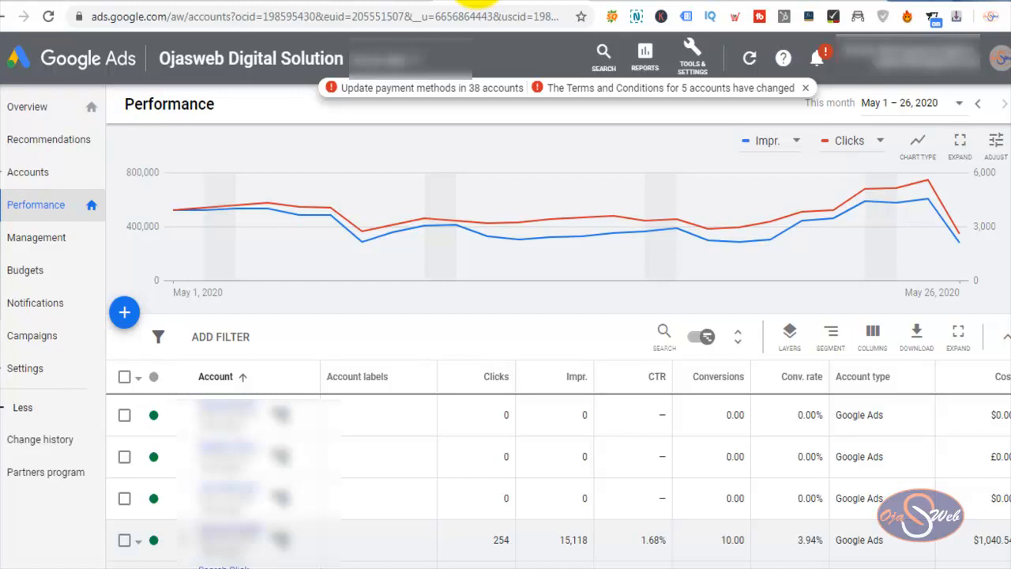
{"action": "left_click", "coordinate": [79, 0]}
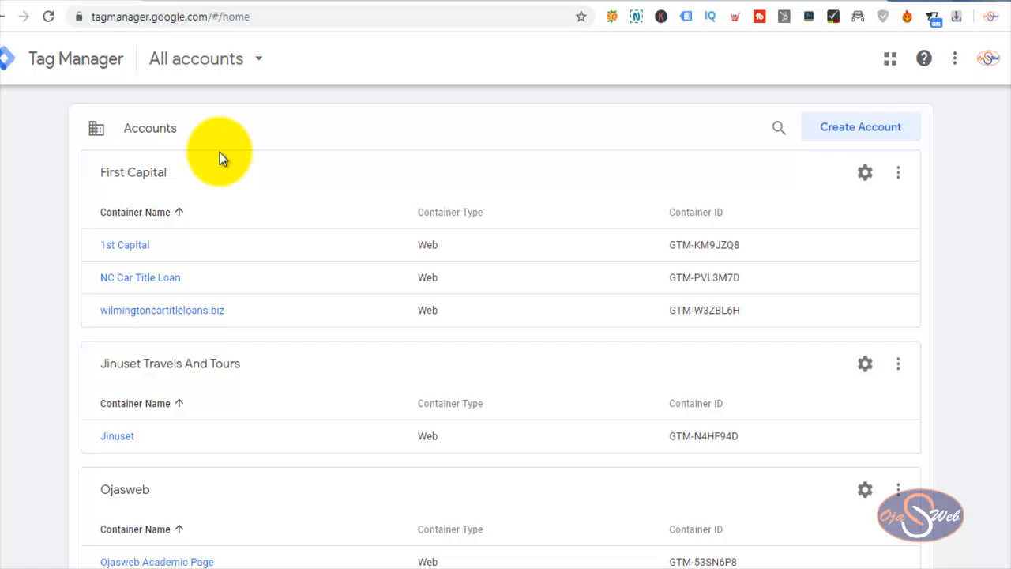
- Create a container named "Mouth Odour" with target platform Web in the Ojasweb account
{"action": "scroll", "coordinate": [221, 158], "scroll_direction": "down", "scroll_amount": 4}
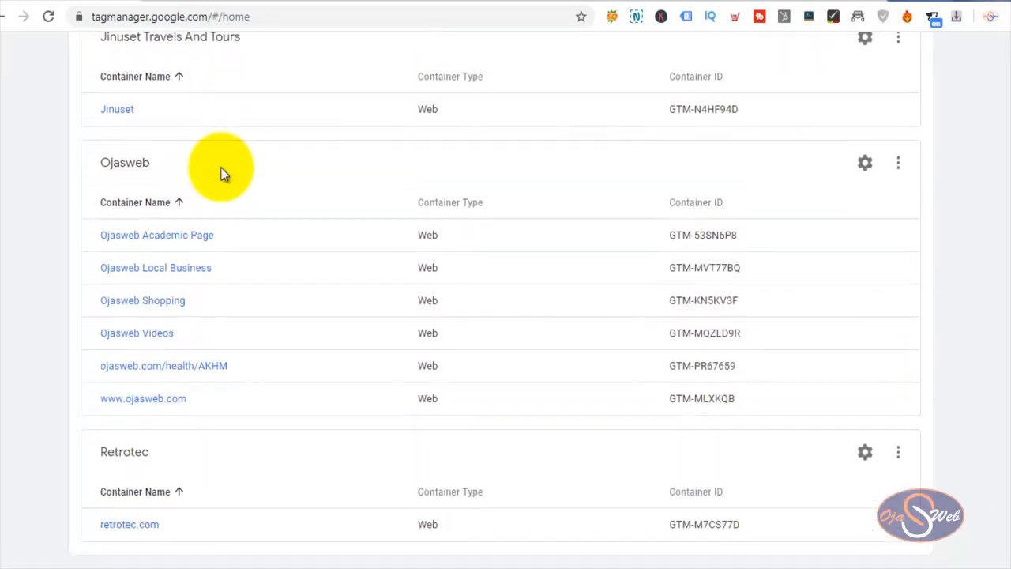
{"action": "left_click", "coordinate": [898, 165]}
{"action": "left_click", "coordinate": [835, 307]}
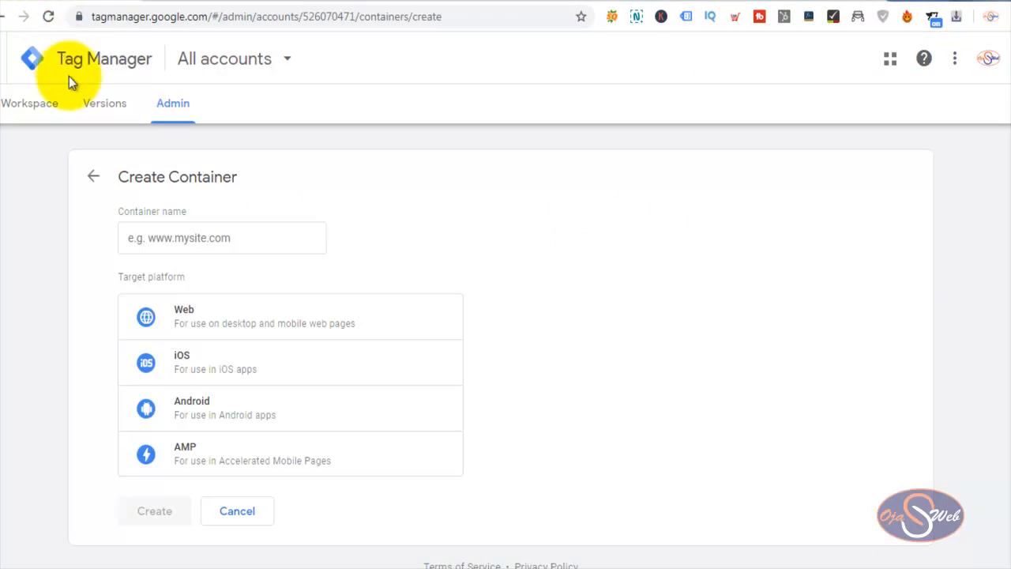
{"action": "left_click", "coordinate": [174, 237]}
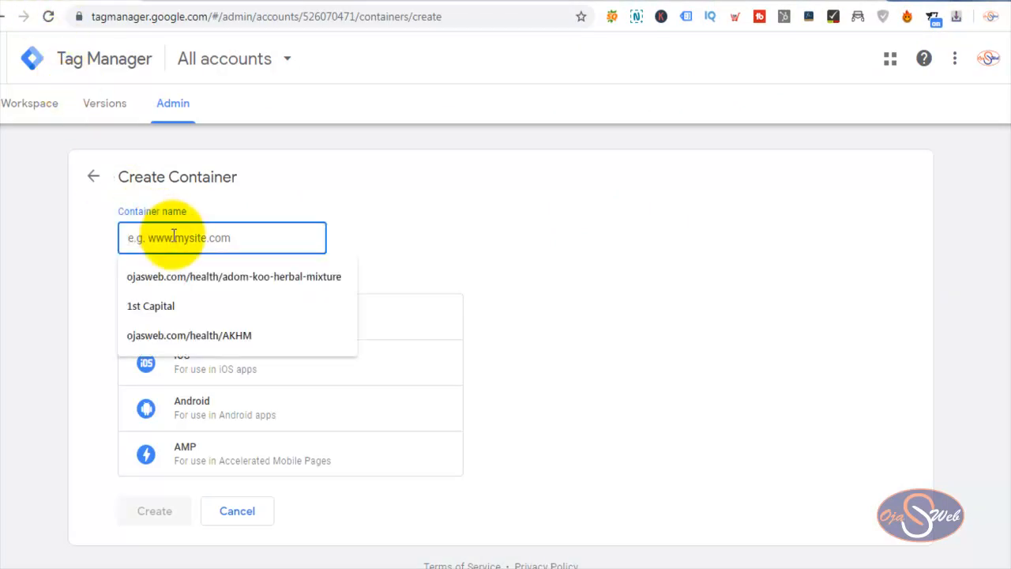
{"action": "type", "text": "Mouth Odour"}
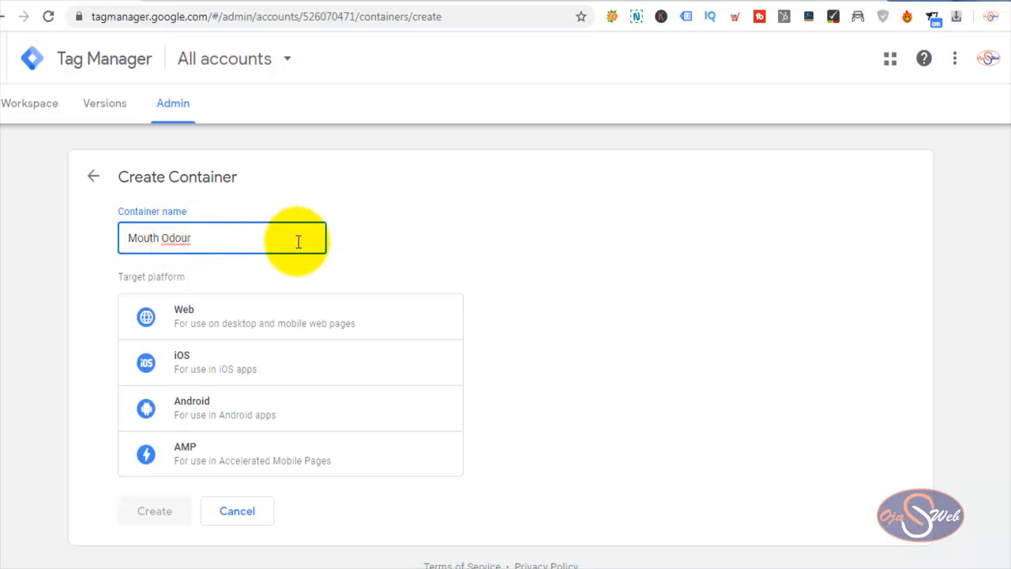
{"action": "left_click", "coordinate": [448, 241]}
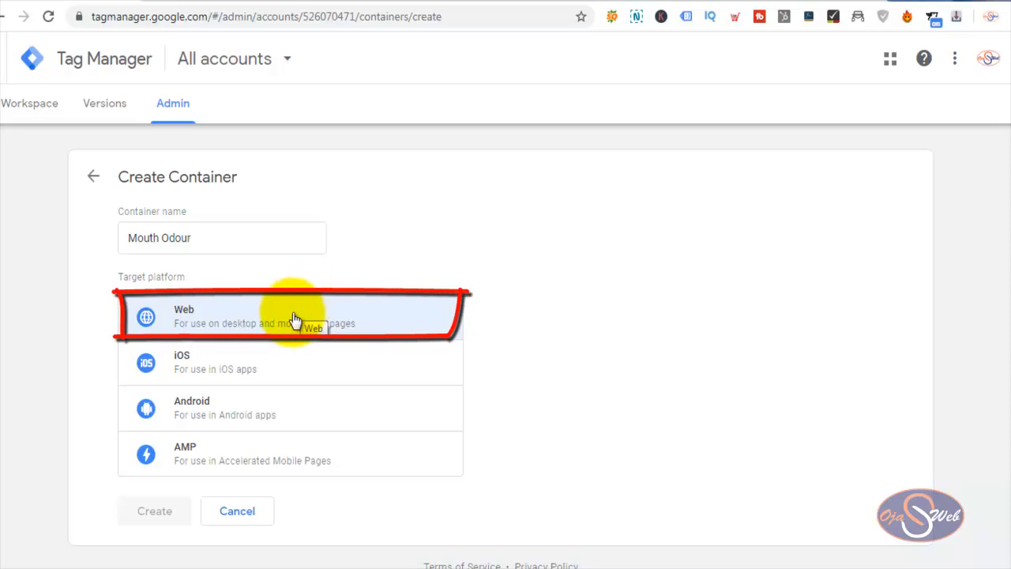
{"action": "left_click", "coordinate": [249, 322]}
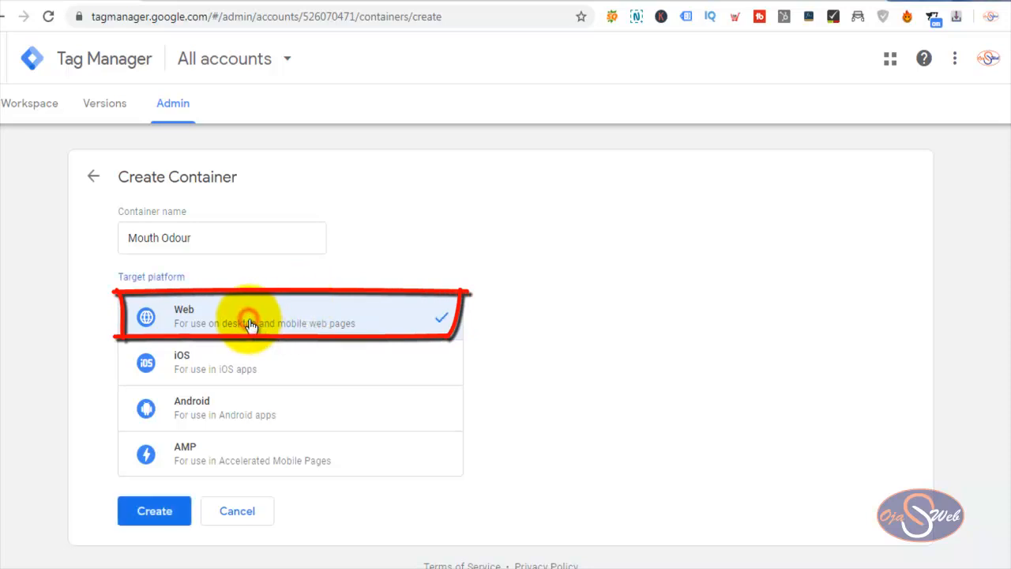
{"action": "left_click", "coordinate": [155, 511]}
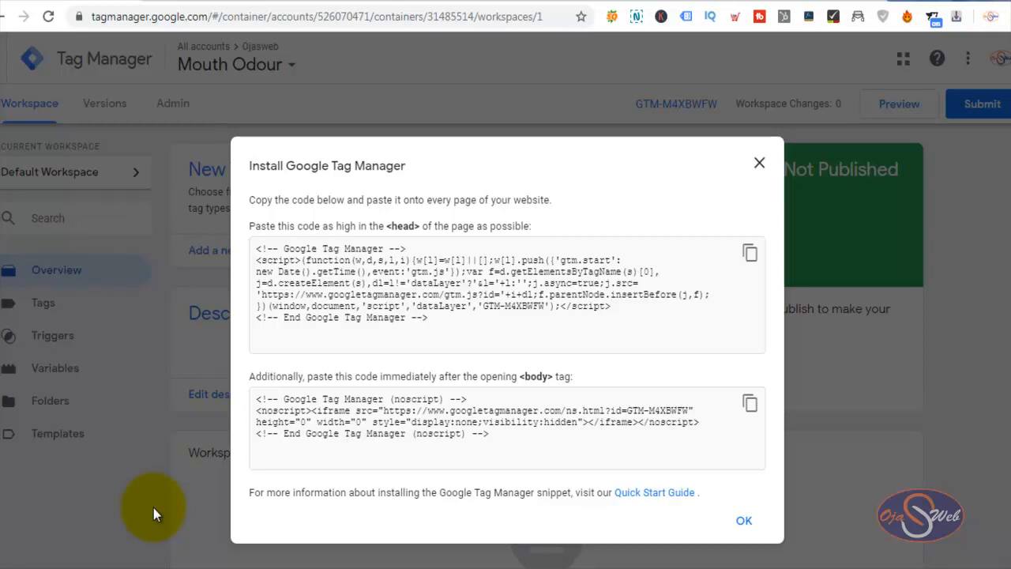
- Switch to the InstaBuilder page editor and replace the page's head scripts with the new container's Google Tag Manager head code
{"action": "left_click_drag", "start_coordinate": [249, 226], "coordinate": [482, 227]}
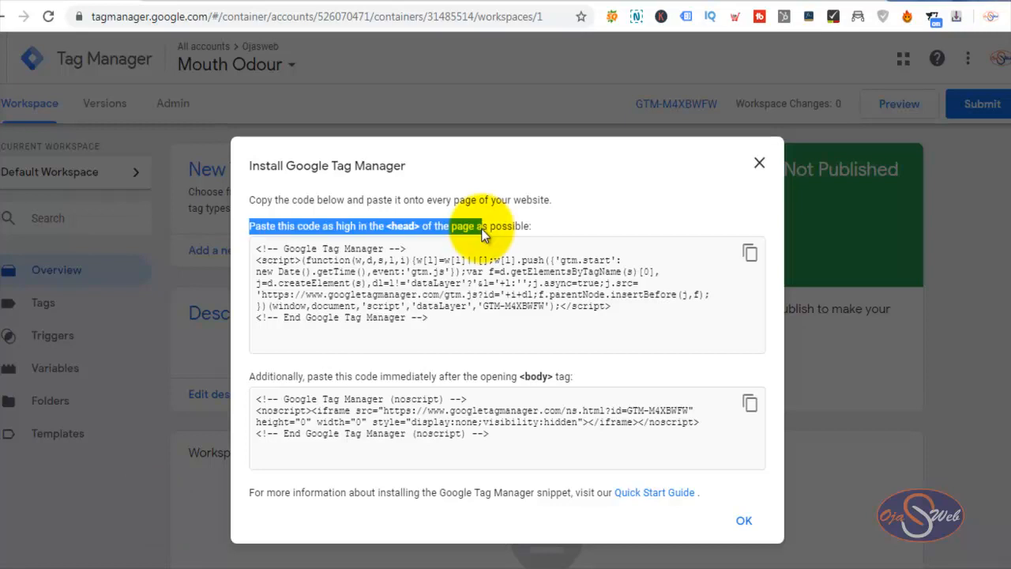
{"action": "left_click_drag", "start_coordinate": [480, 228], "coordinate": [489, 228]}
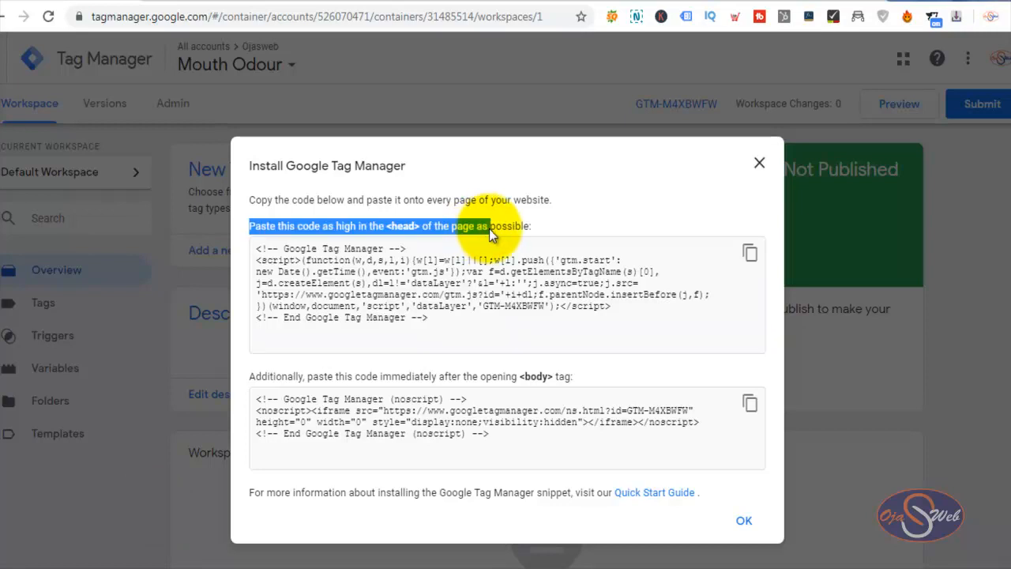
{"action": "left_click", "coordinate": [488, 229]}
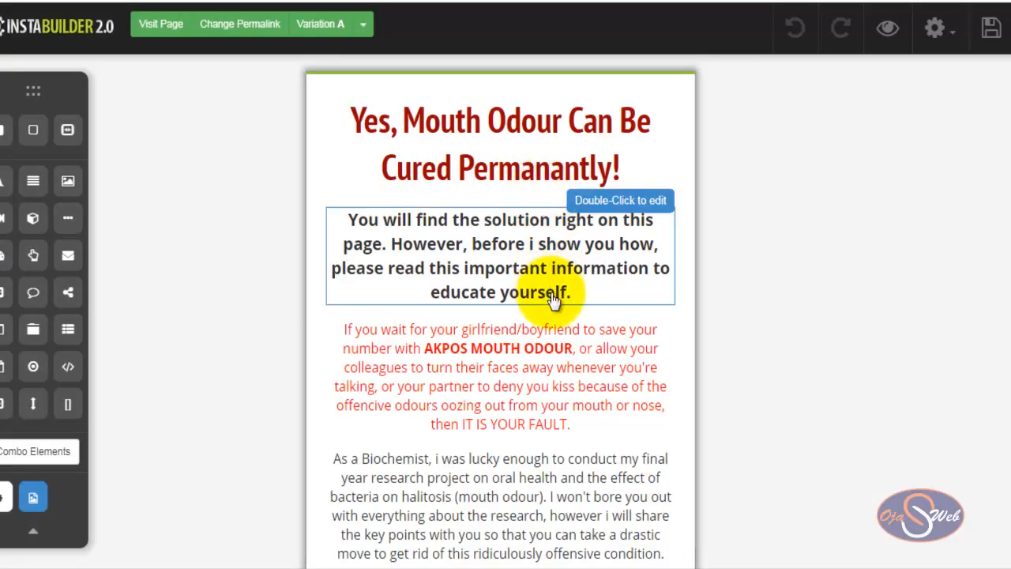
{"action": "left_click", "coordinate": [944, 29]}
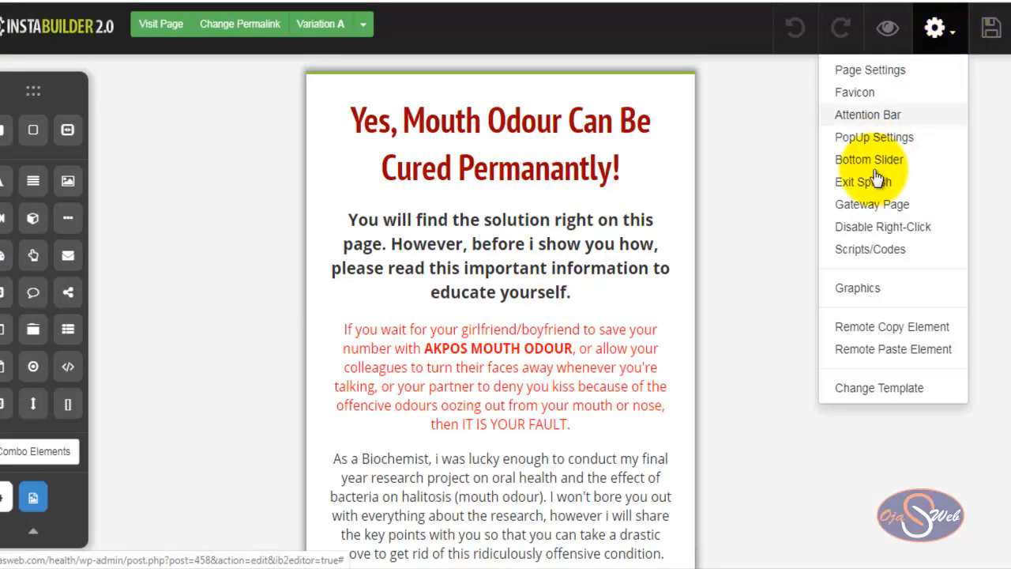
{"action": "left_click", "coordinate": [868, 250]}
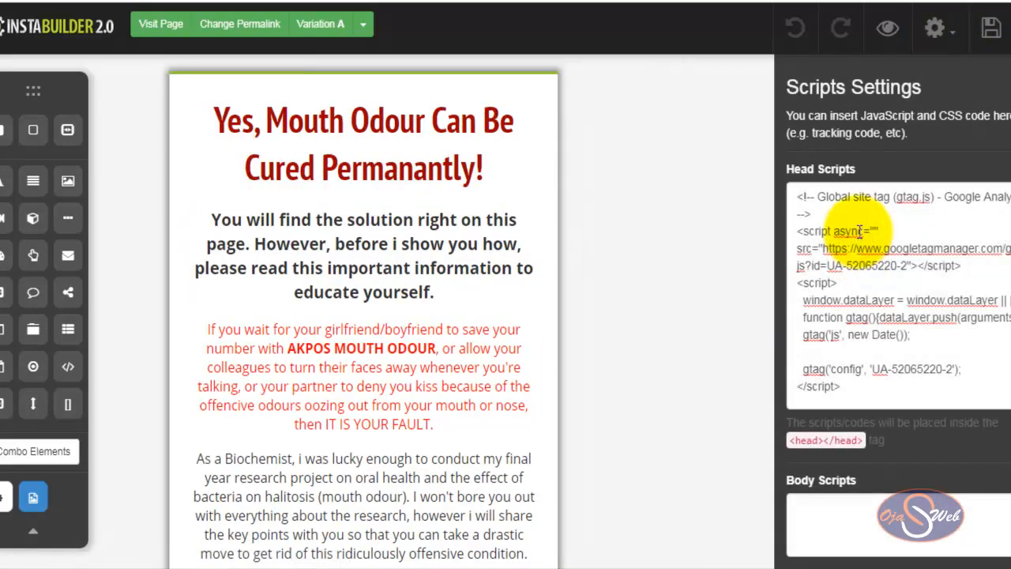
{"action": "left_click", "coordinate": [860, 231]}
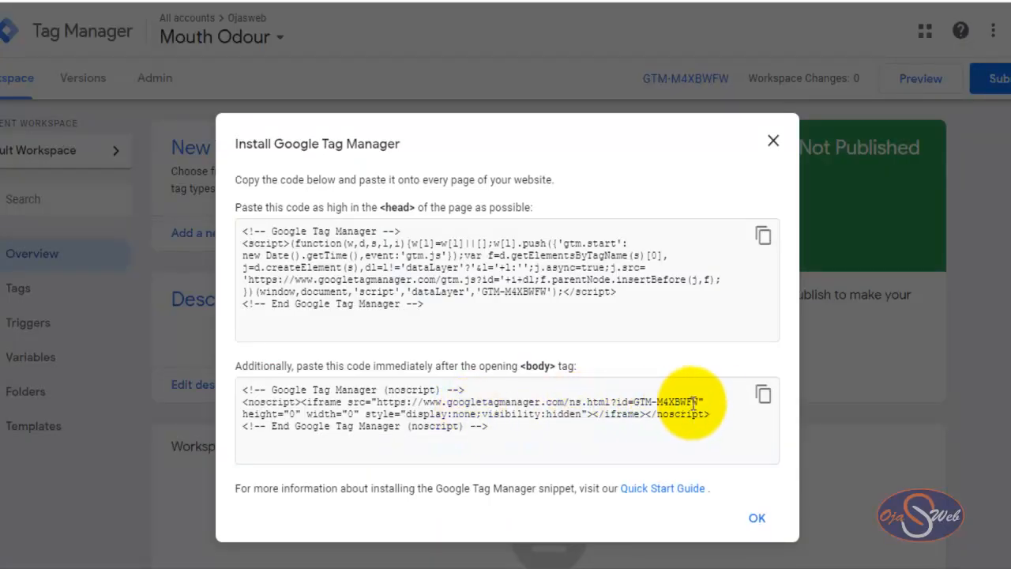
- Copy the container's noscript code from Tag Manager into the InstaBuilder page's body scripts and save the page
{"action": "left_click", "coordinate": [762, 396]}
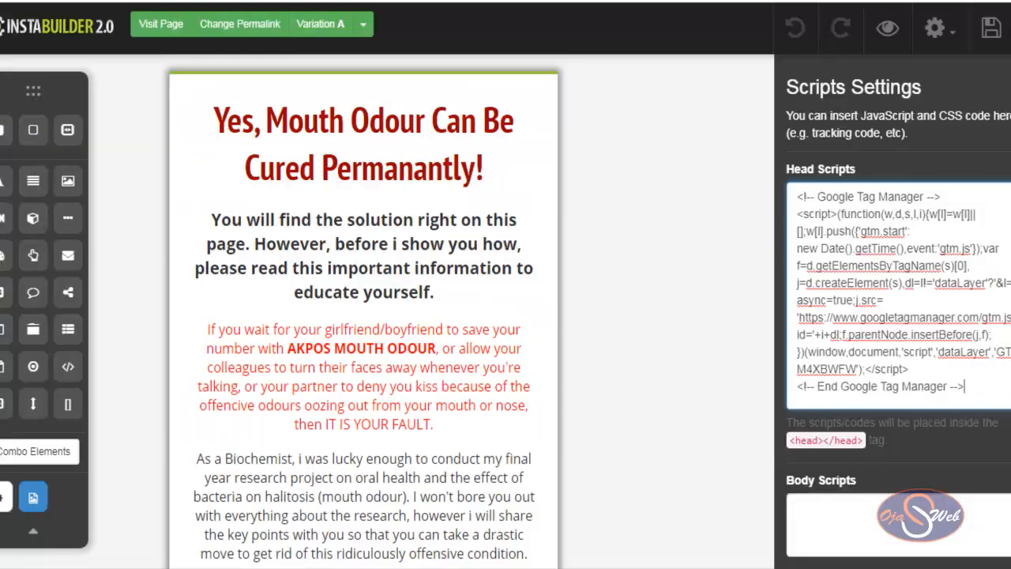
{"action": "scroll", "coordinate": [986, 340], "scroll_direction": "down", "scroll_amount": 2}
{"action": "scroll", "coordinate": [986, 340], "scroll_direction": "down", "scroll_amount": 1}
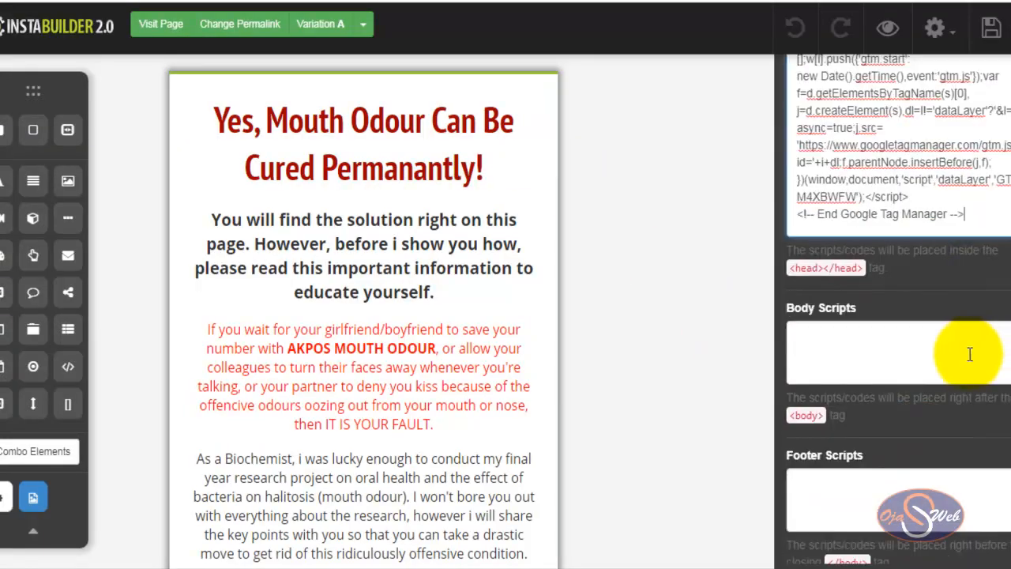
{"action": "right_click", "coordinate": [858, 341]}
{"action": "left_click", "coordinate": [880, 158]}
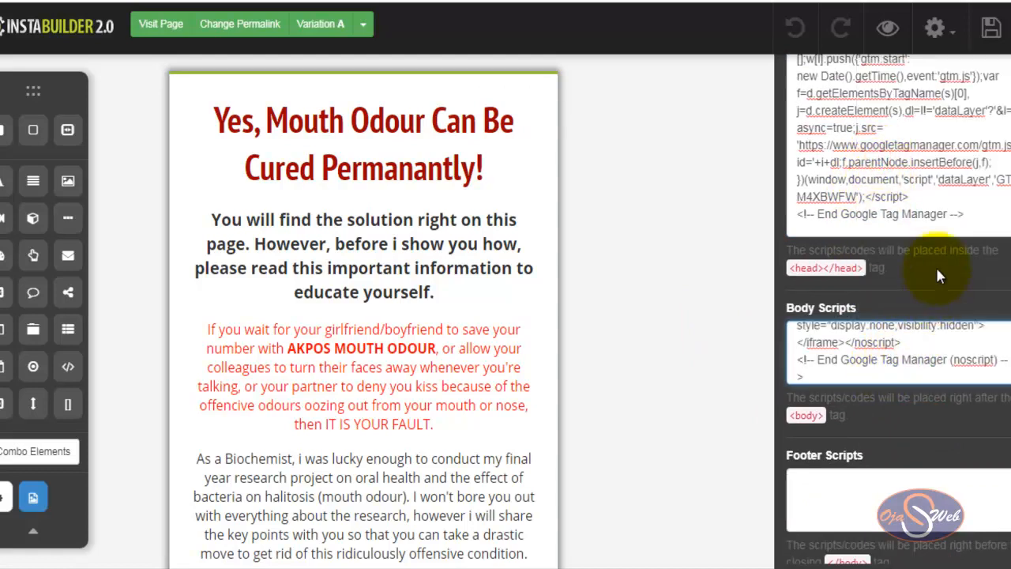
{"action": "scroll", "coordinate": [940, 276], "scroll_direction": "up", "scroll_amount": 3}
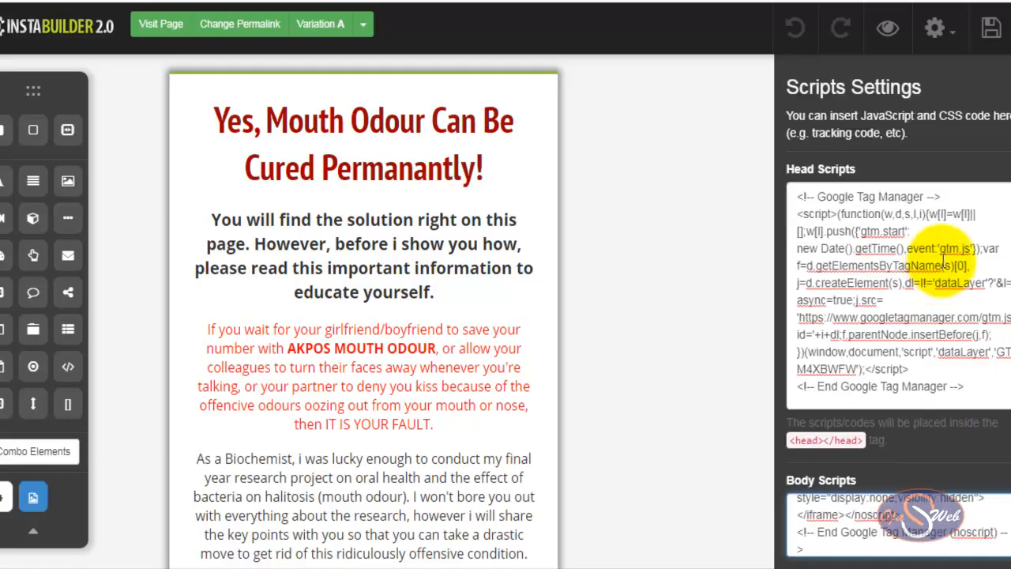
{"action": "left_click", "coordinate": [992, 30]}
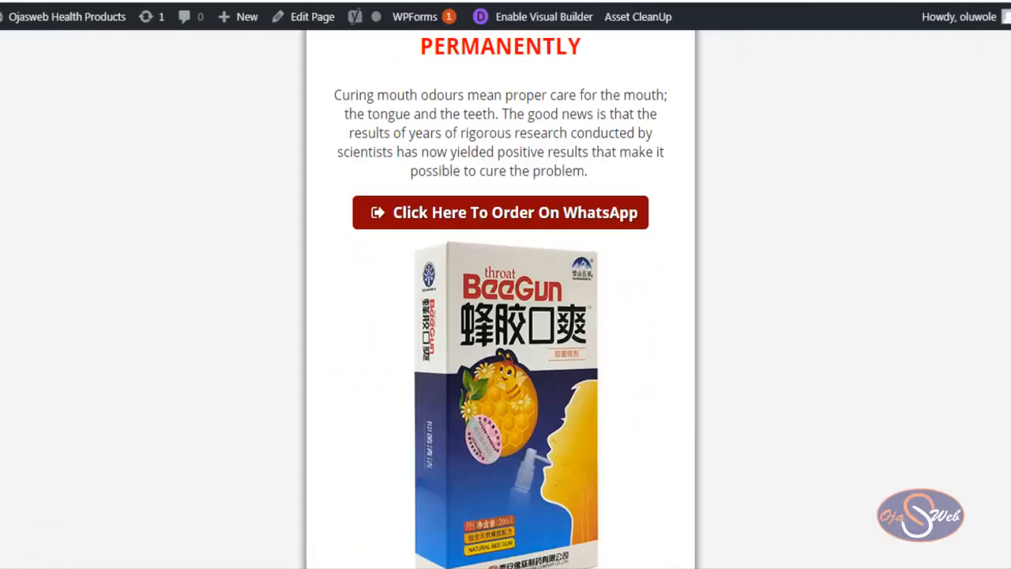
- Enable Google Tag Assistant on the live mouth odour page, reload it and check the tag analysis
{"action": "left_click", "coordinate": [697, 0]}
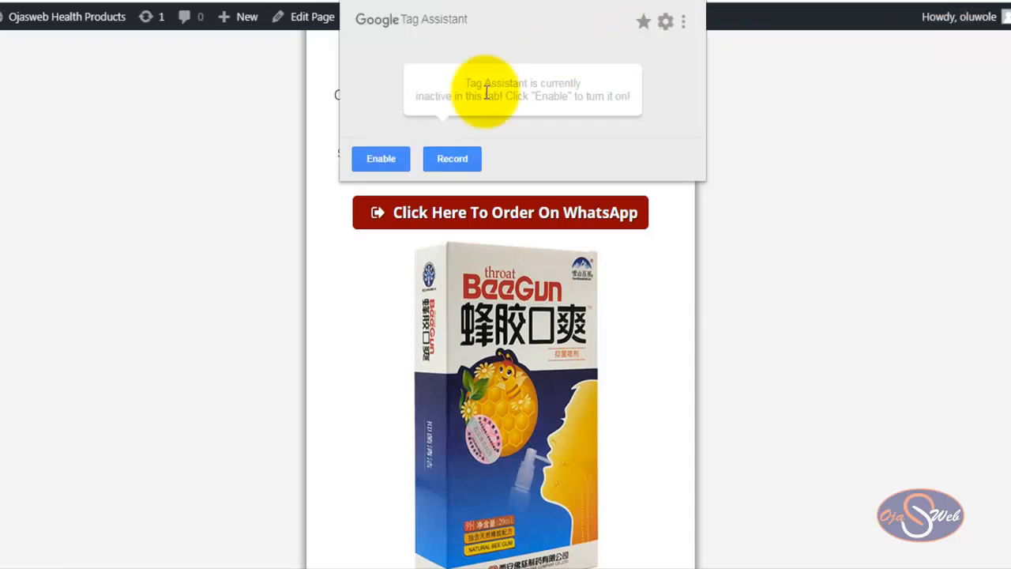
{"action": "left_click", "coordinate": [367, 164]}
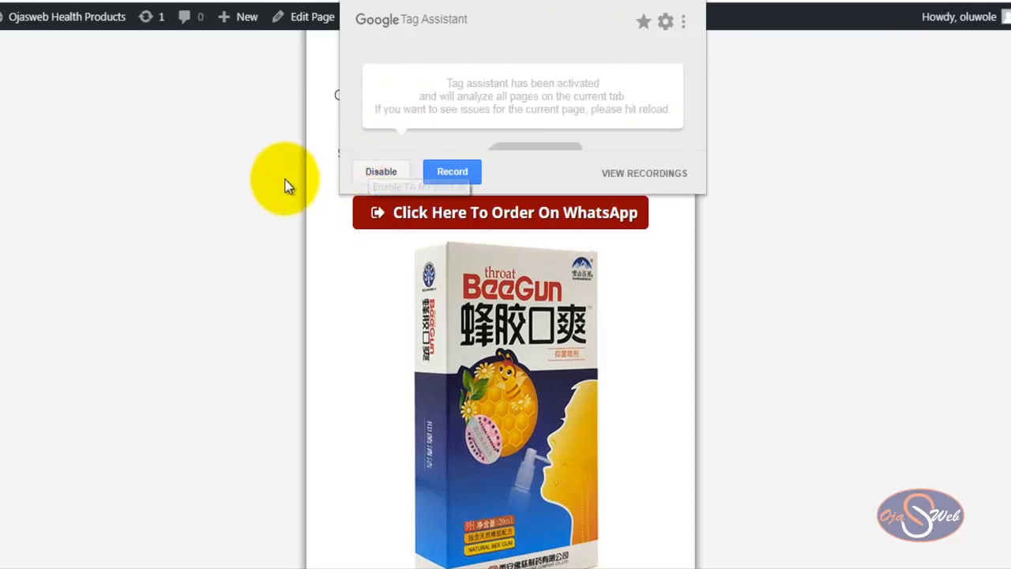
{"action": "left_click", "coordinate": [245, 144]}
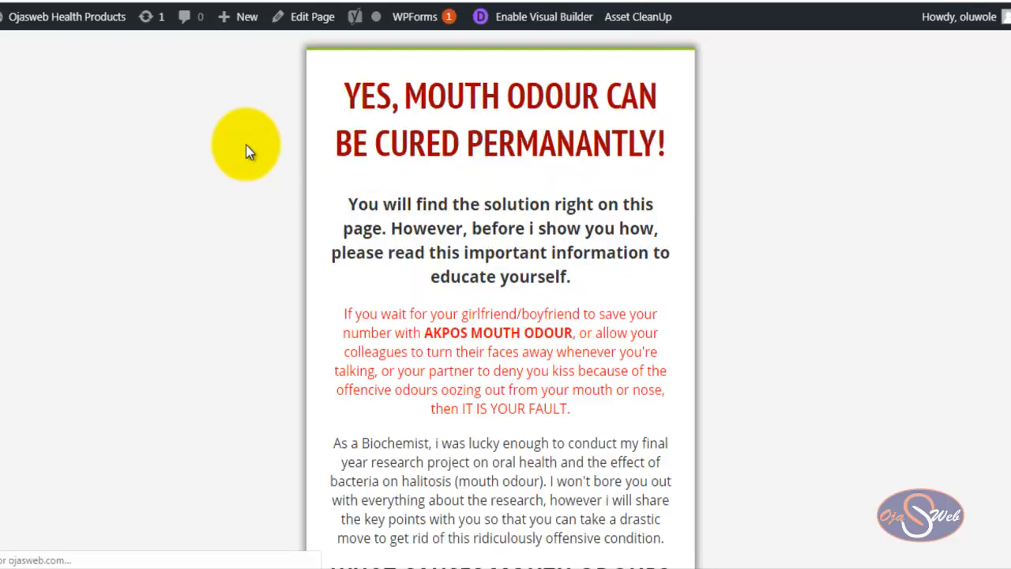
{"action": "left_click", "coordinate": [695, 2]}
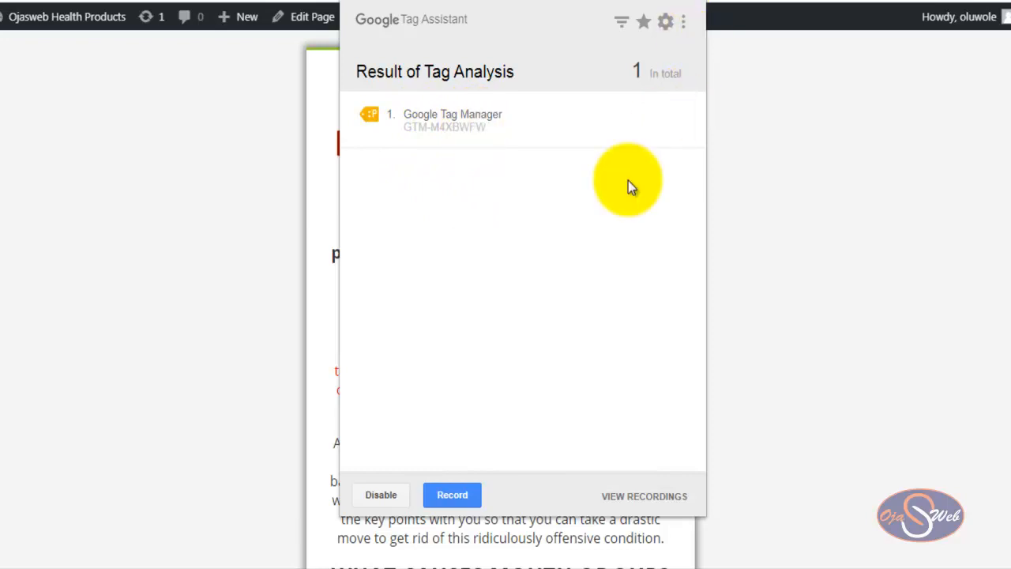
{"action": "left_click", "coordinate": [738, 179]}
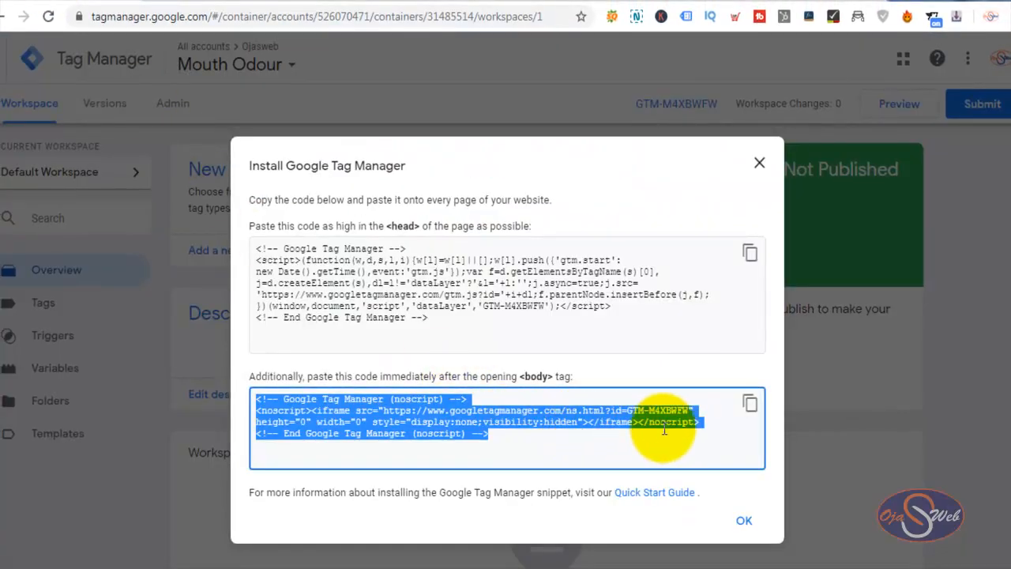
- Dismiss the installation code in Tag Manager and start a new tag named "Google Analytics Tag" in the Mouth Odour container
{"action": "left_click", "coordinate": [744, 521]}
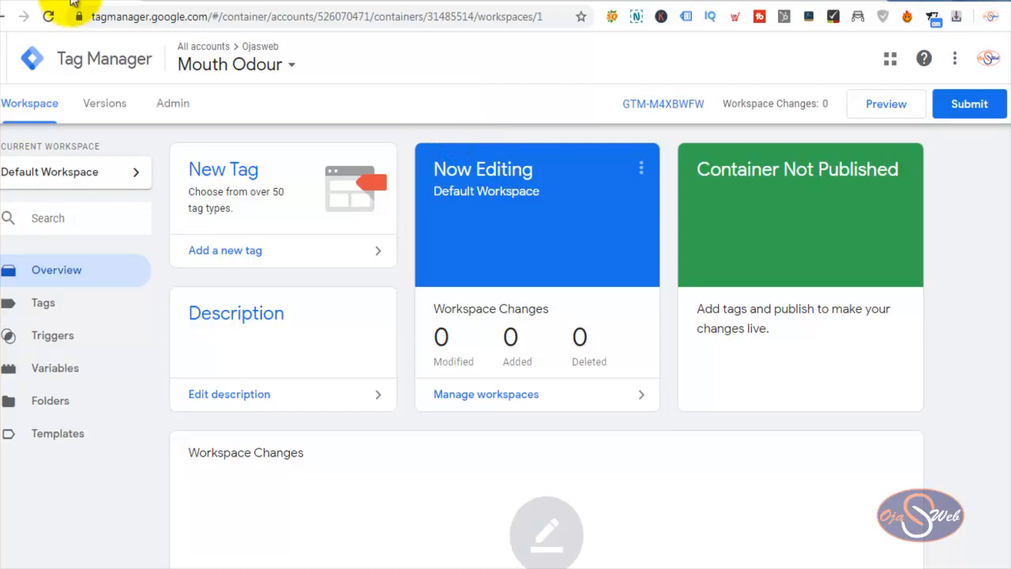
{"action": "left_click", "coordinate": [44, 303]}
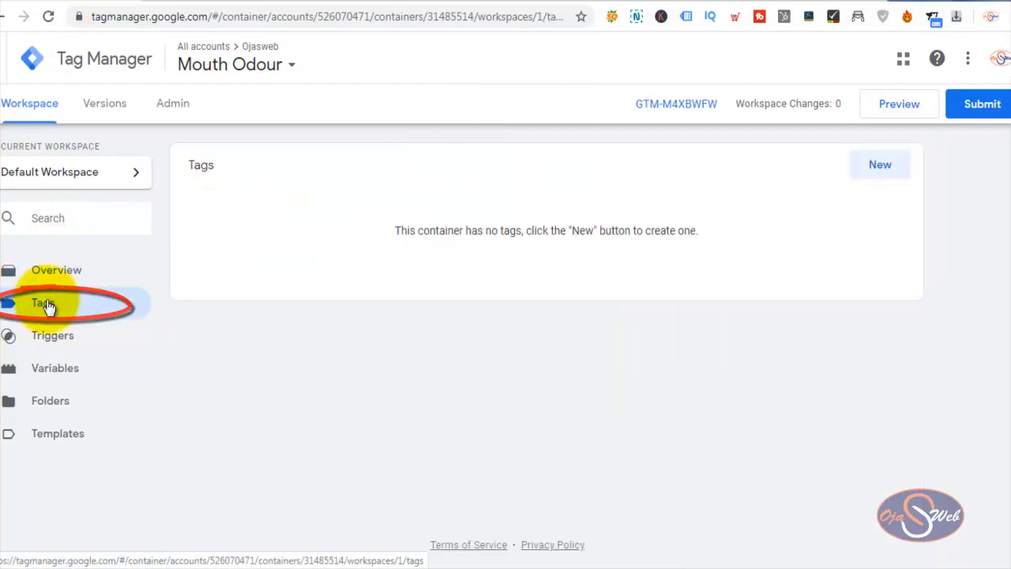
{"action": "left_click", "coordinate": [869, 165]}
{"action": "left_click", "coordinate": [242, 57]}
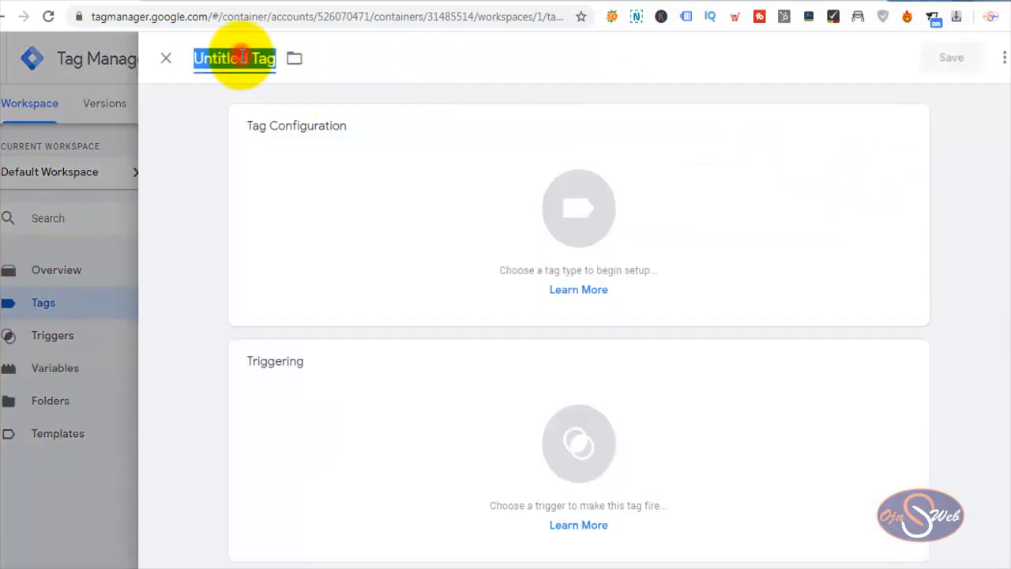
{"action": "type", "text": "G"}
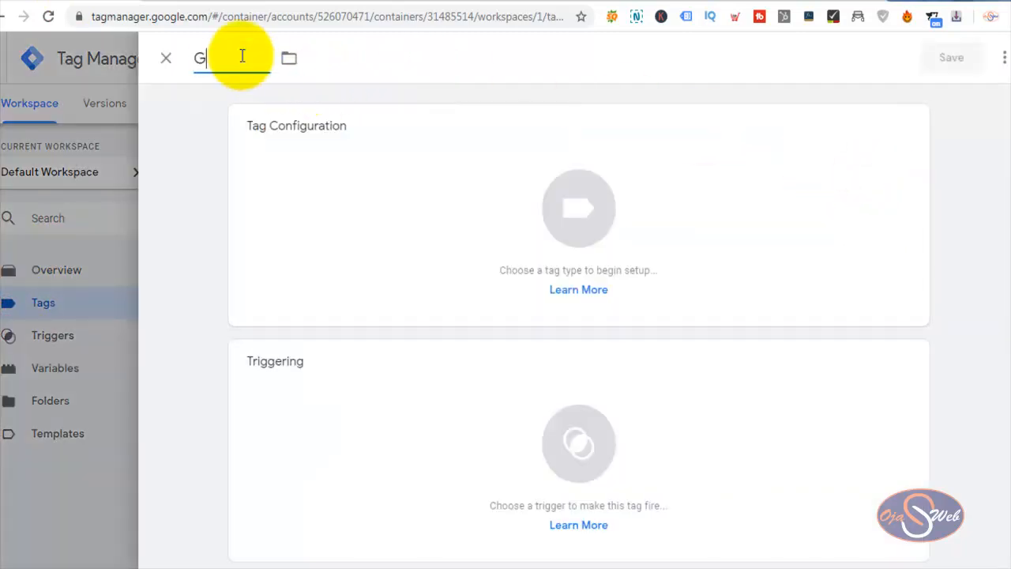
{"action": "type", "text": "oogle Analytics Tag"}
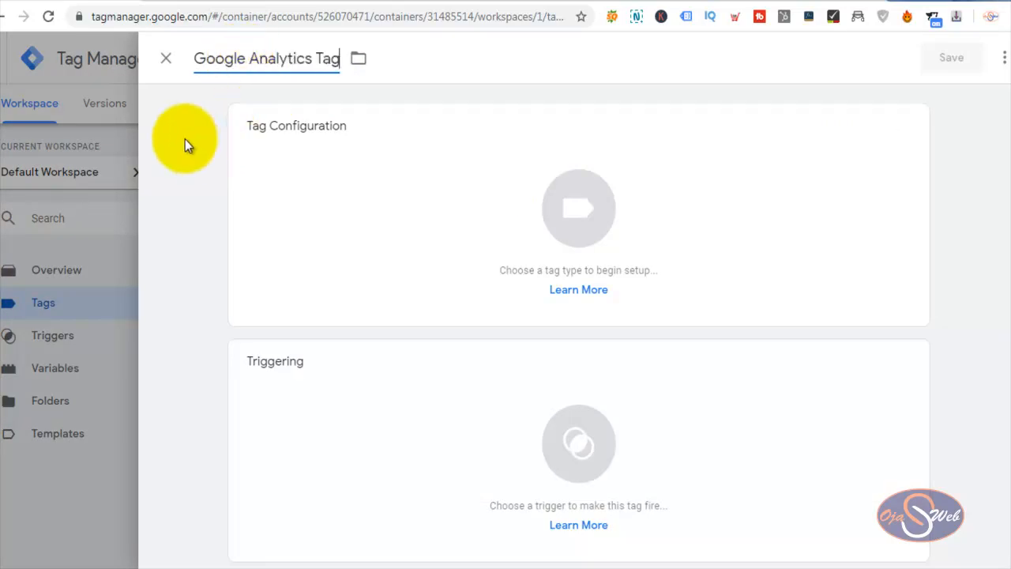
- Configure the tag as Google Analytics: Universal Analytics and keep Page View as its track type
{"action": "left_click", "coordinate": [596, 193]}
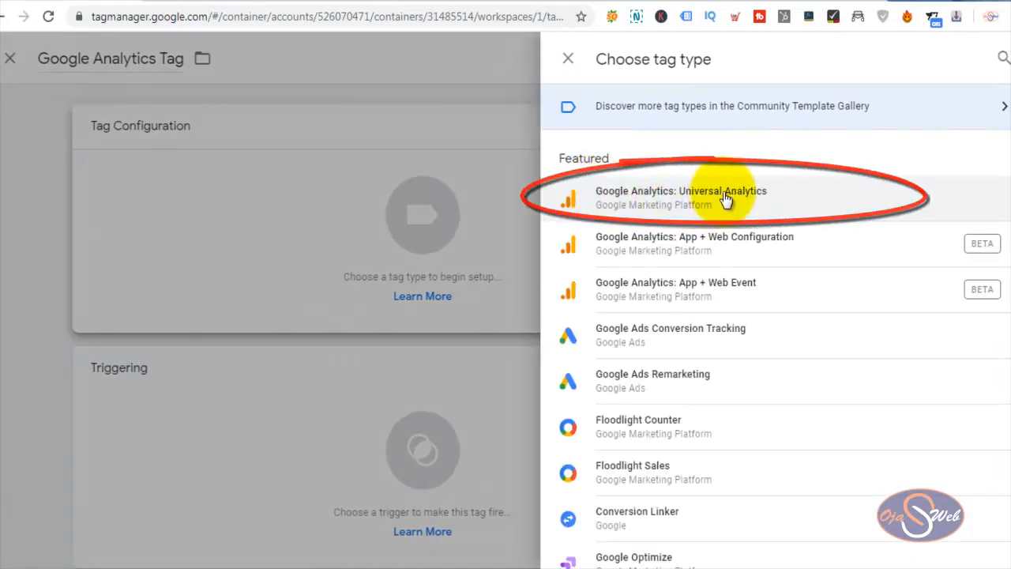
{"action": "scroll", "coordinate": [731, 206], "scroll_direction": "down", "scroll_amount": 10}
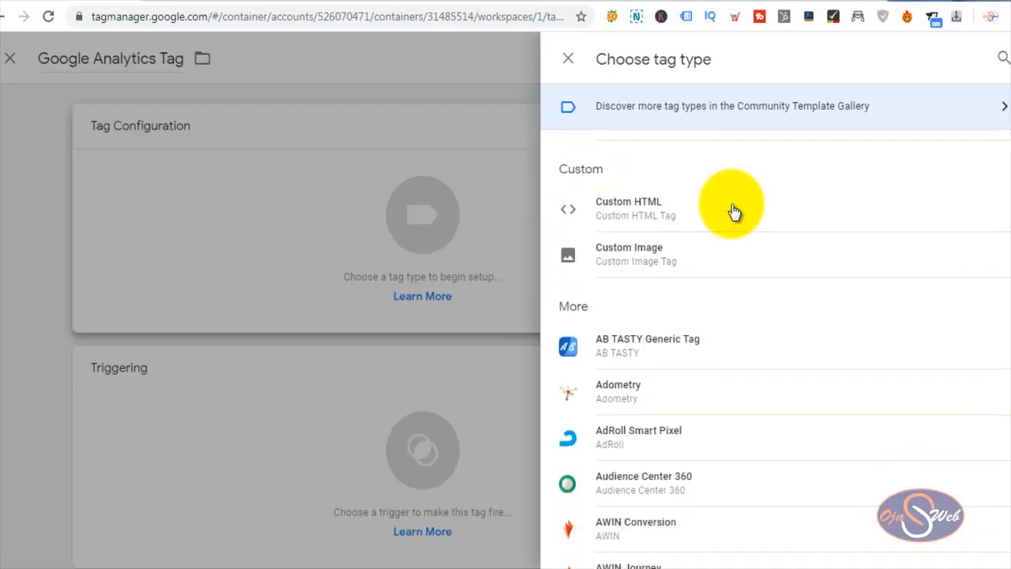
{"action": "scroll", "coordinate": [734, 212], "scroll_direction": "down", "scroll_amount": 9}
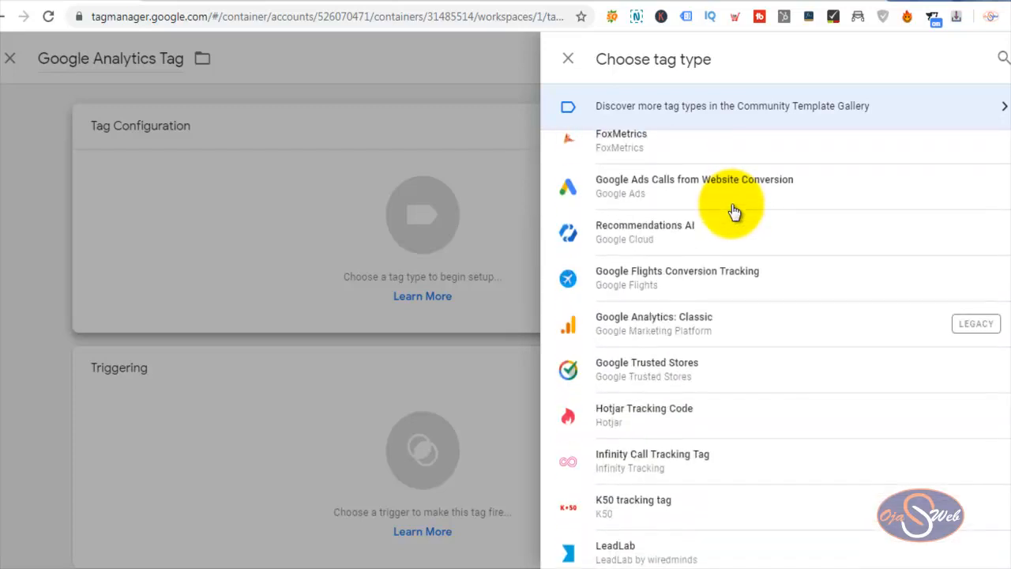
{"action": "scroll", "coordinate": [735, 215], "scroll_direction": "up", "scroll_amount": 15}
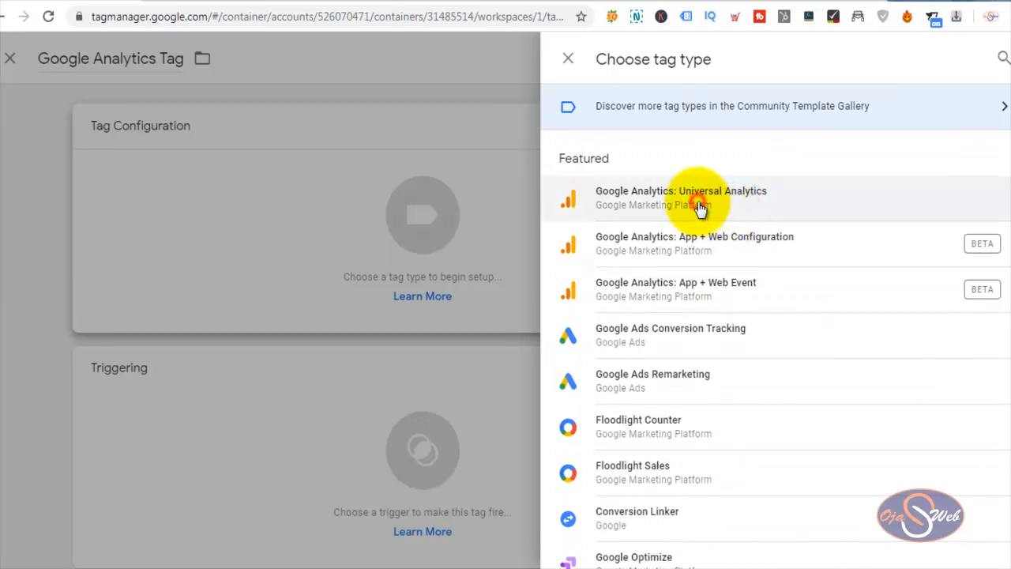
{"action": "left_click", "coordinate": [612, 196]}
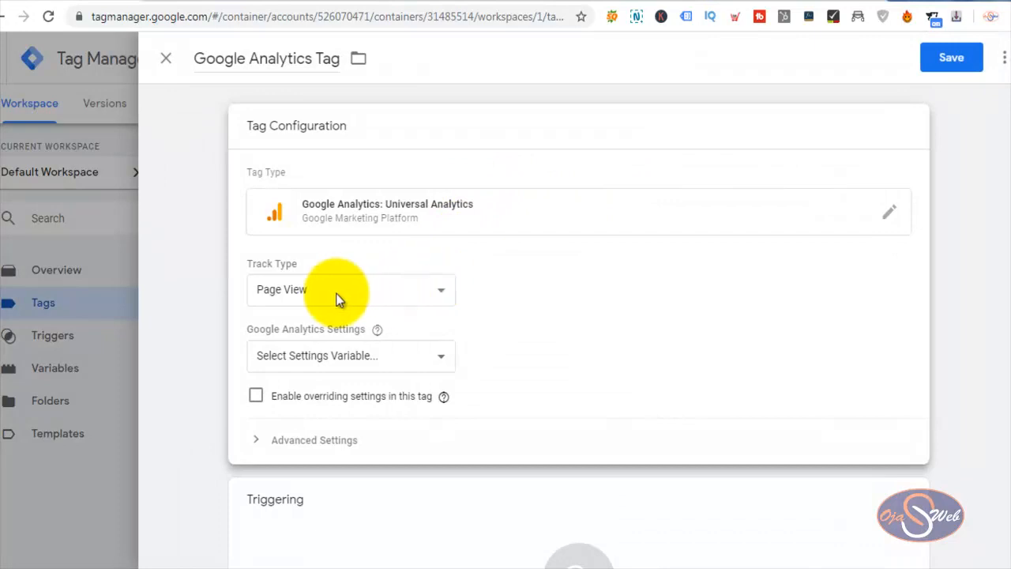
{"action": "left_click", "coordinate": [343, 291]}
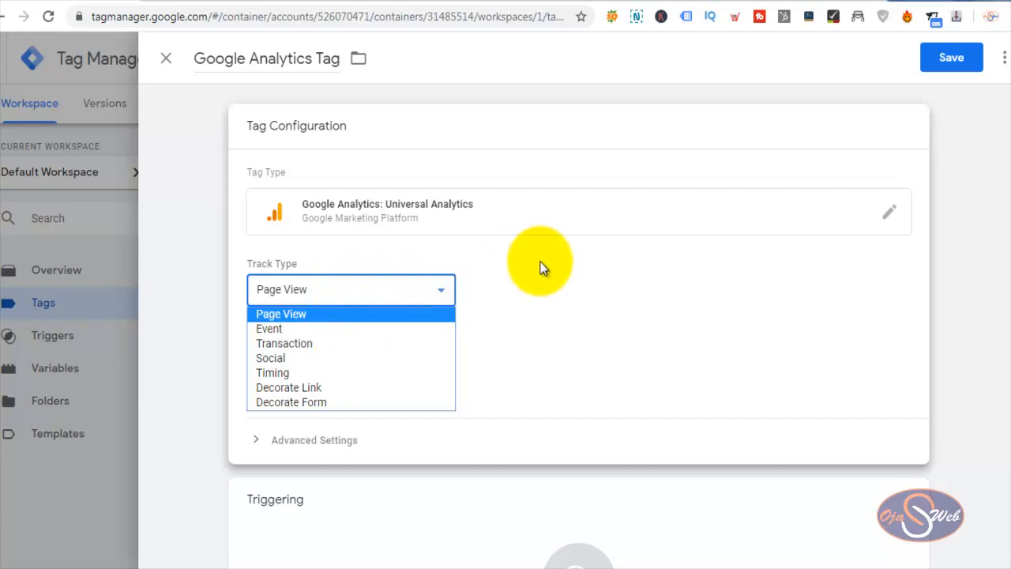
{"action": "left_click", "coordinate": [431, 257]}
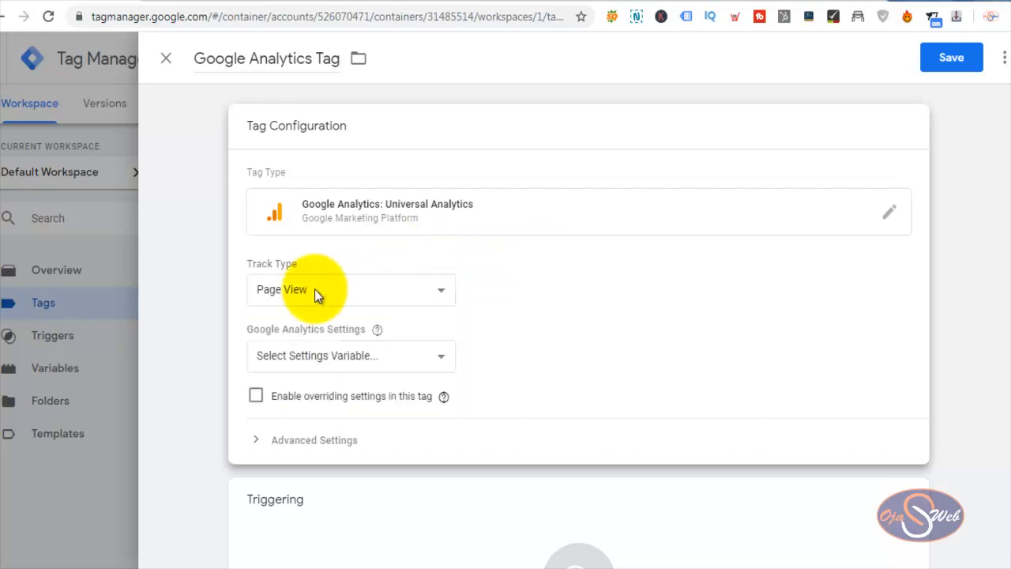
- Start a new Google Analytics settings variable for the tag and copy the ojasweb property's Tracking ID from Google Analytics
{"action": "left_click", "coordinate": [320, 357]}
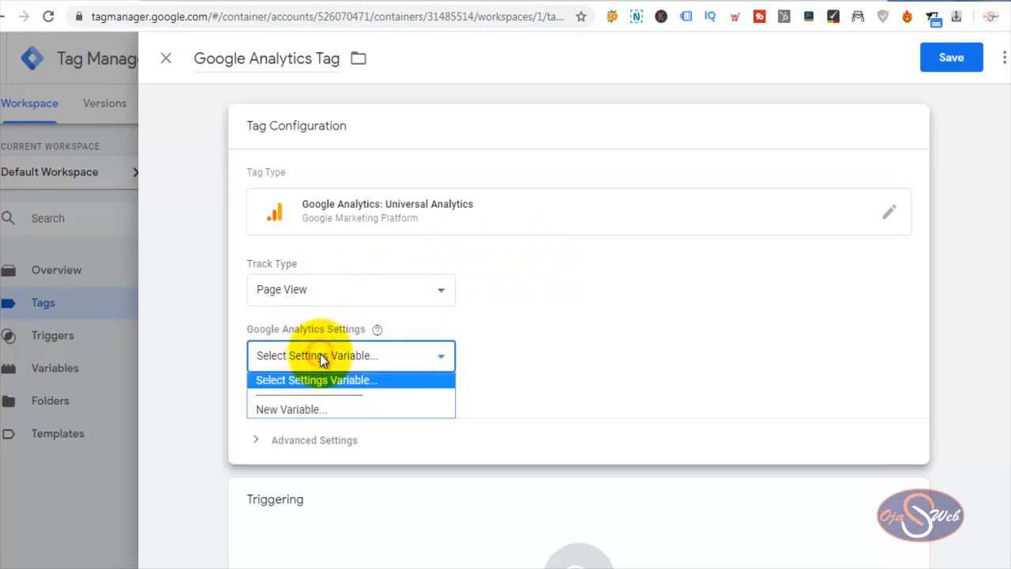
{"action": "left_click", "coordinate": [291, 410]}
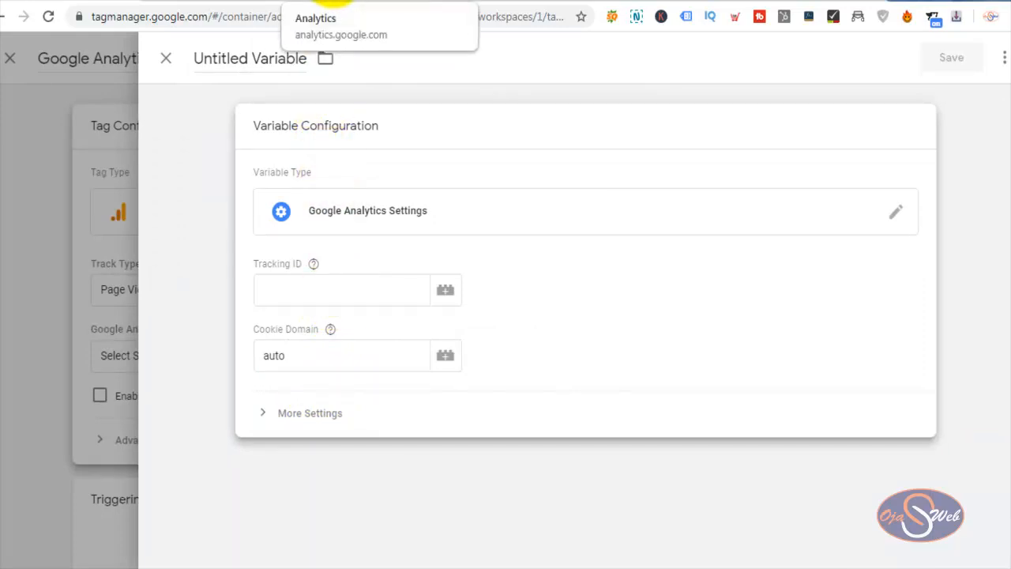
{"action": "left_click", "coordinate": [332, 2]}
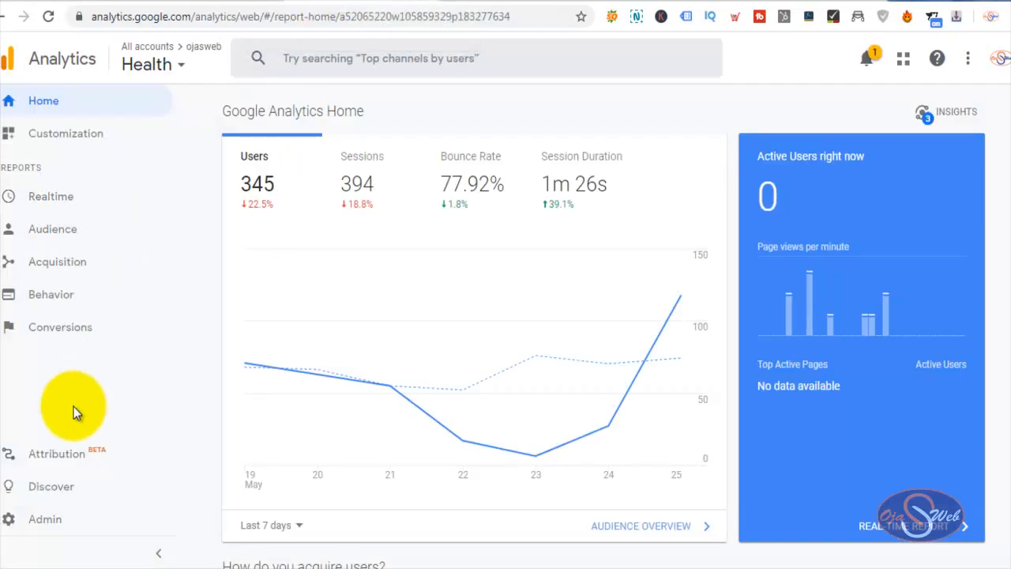
{"action": "left_click", "coordinate": [32, 523]}
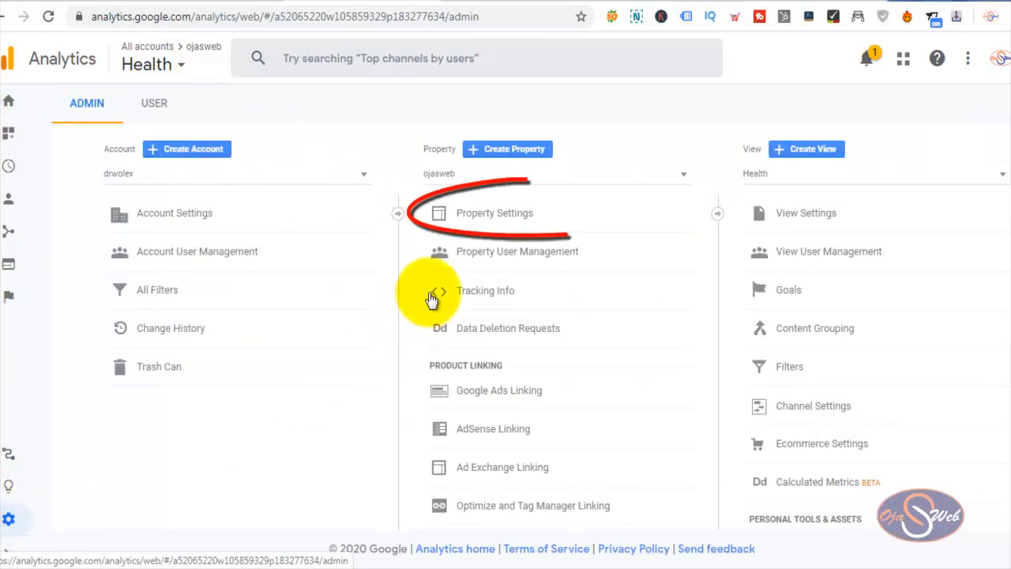
{"action": "left_click", "coordinate": [496, 215]}
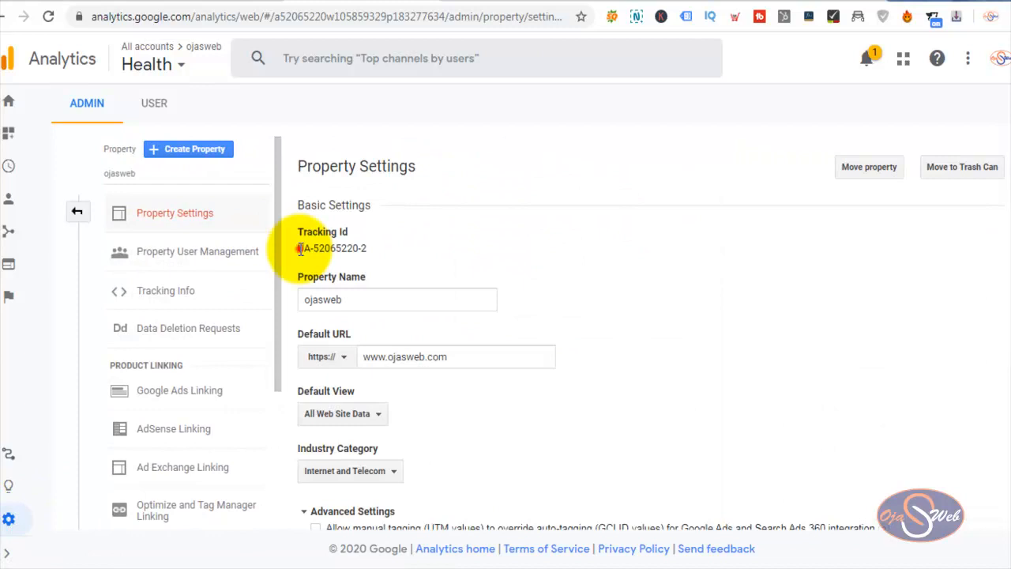
{"action": "triple_click", "coordinate": [300, 248]}
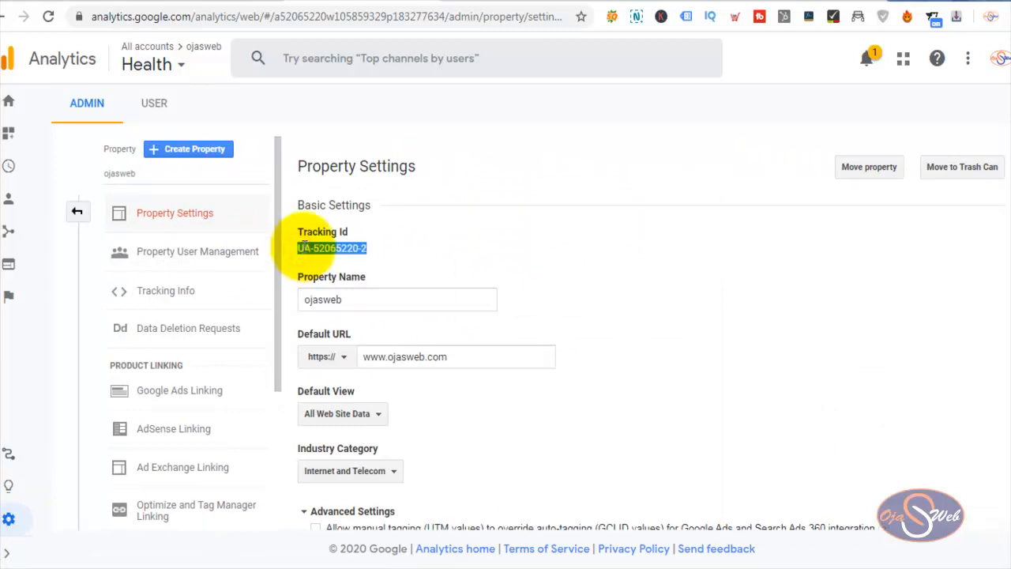
{"action": "right_click", "coordinate": [304, 248]}
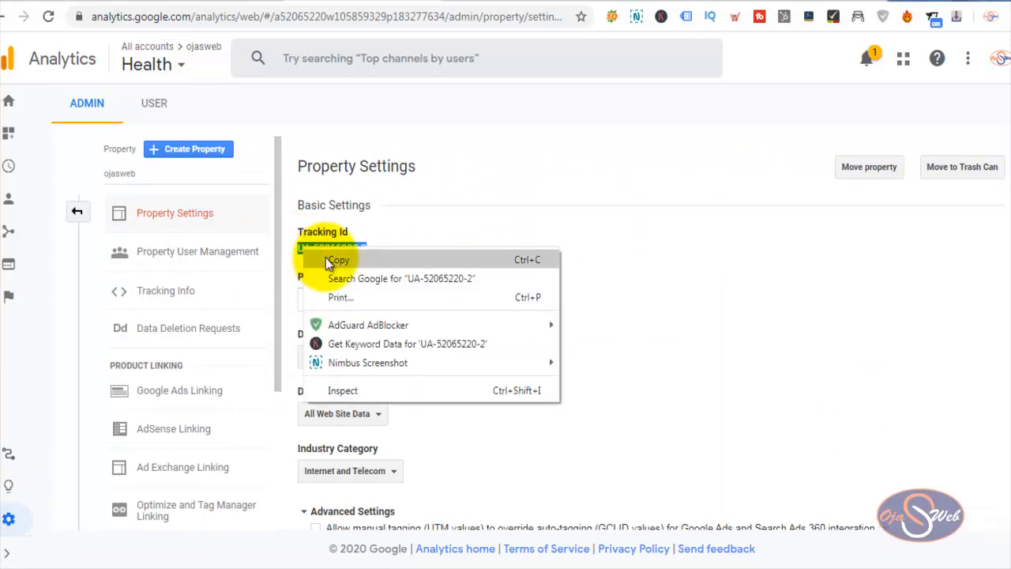
{"action": "left_click", "coordinate": [325, 257]}
- Paste the copied Tracking ID into the Tag Manager settings variable, name the variable "Analytics ID" and save it
{"action": "left_click", "coordinate": [63, 3]}
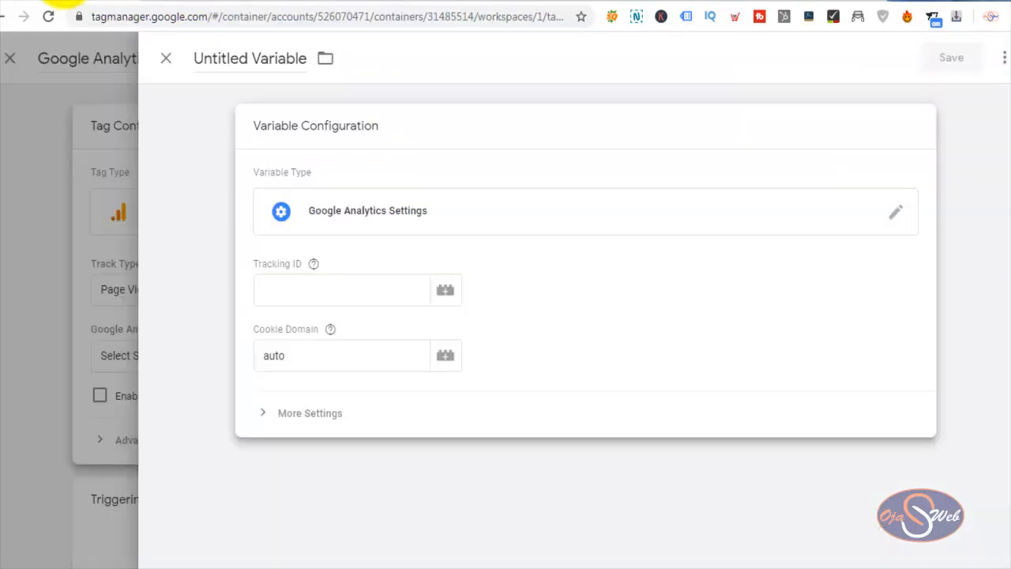
{"action": "left_click", "coordinate": [316, 291]}
{"action": "key", "text": "ctrl+v"}
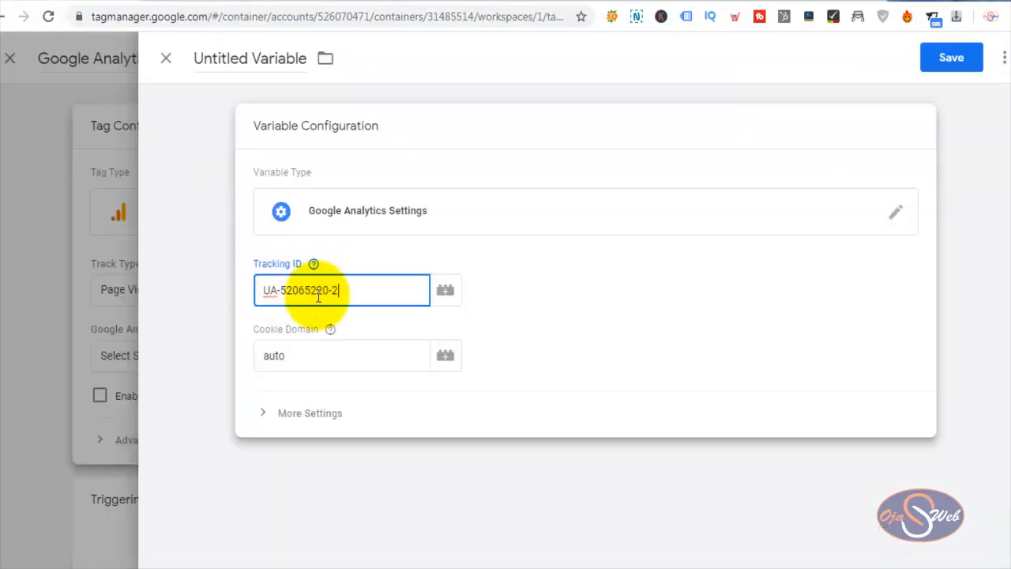
{"action": "left_click", "coordinate": [228, 63]}
{"action": "type", "text": "A"}
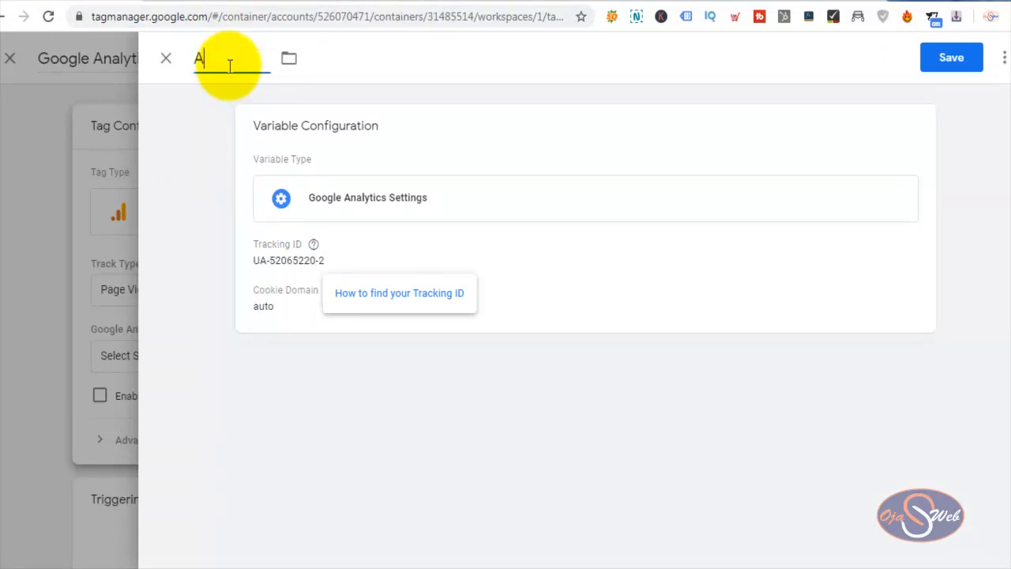
{"action": "type", "text": "nalytics ID"}
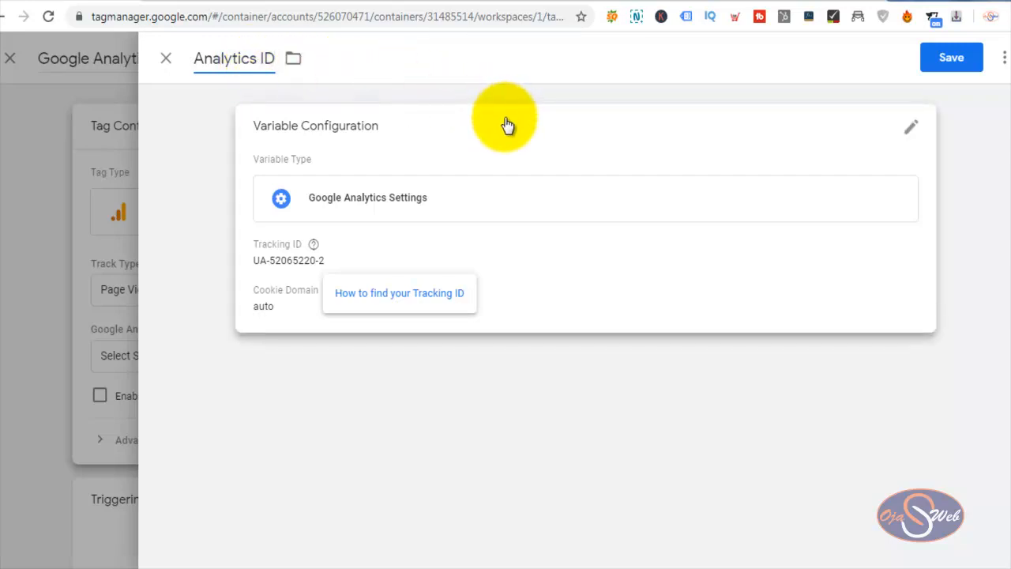
{"action": "left_click", "coordinate": [945, 67]}
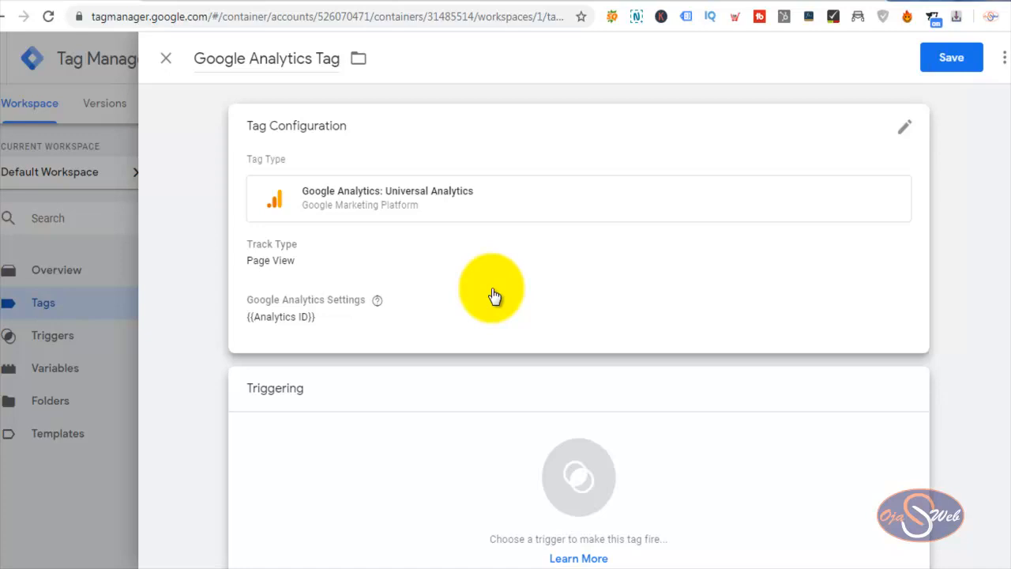
- Set the Google Analytics tag to fire on the All Pages trigger and save the tag
{"action": "scroll", "coordinate": [470, 266], "scroll_direction": "down", "scroll_amount": 1}
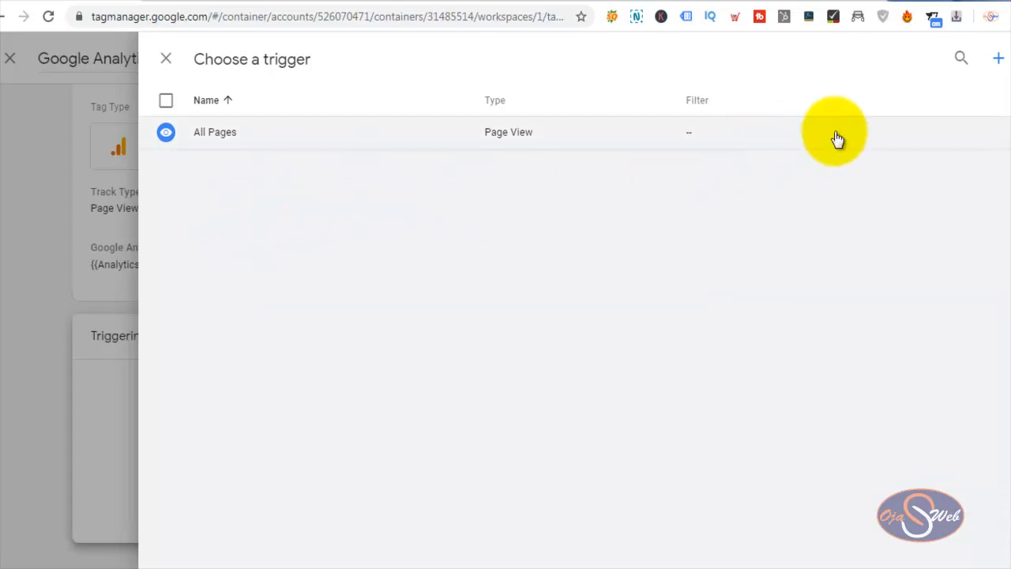
{"action": "left_click", "coordinate": [267, 138]}
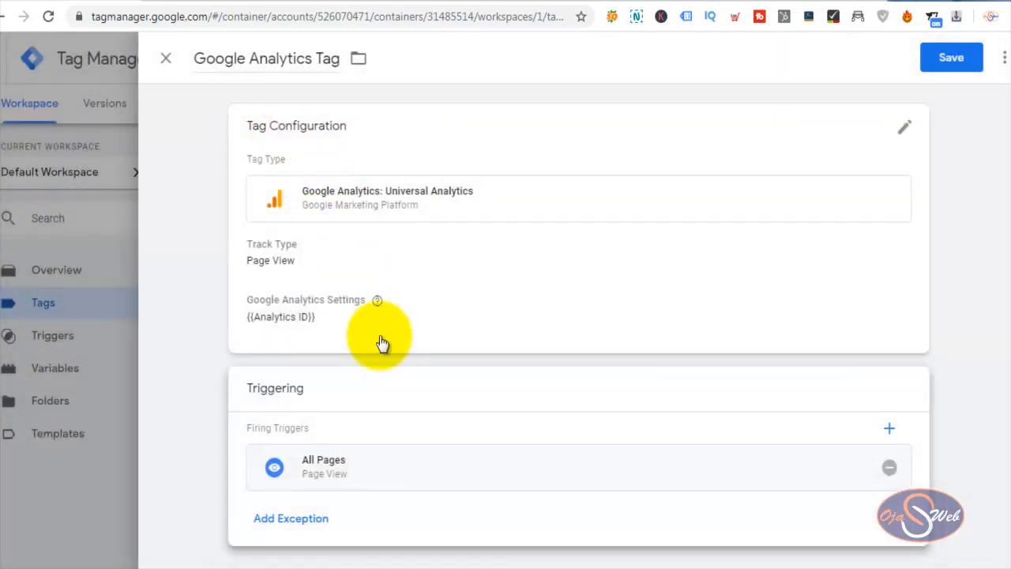
{"action": "left_click", "coordinate": [948, 56]}
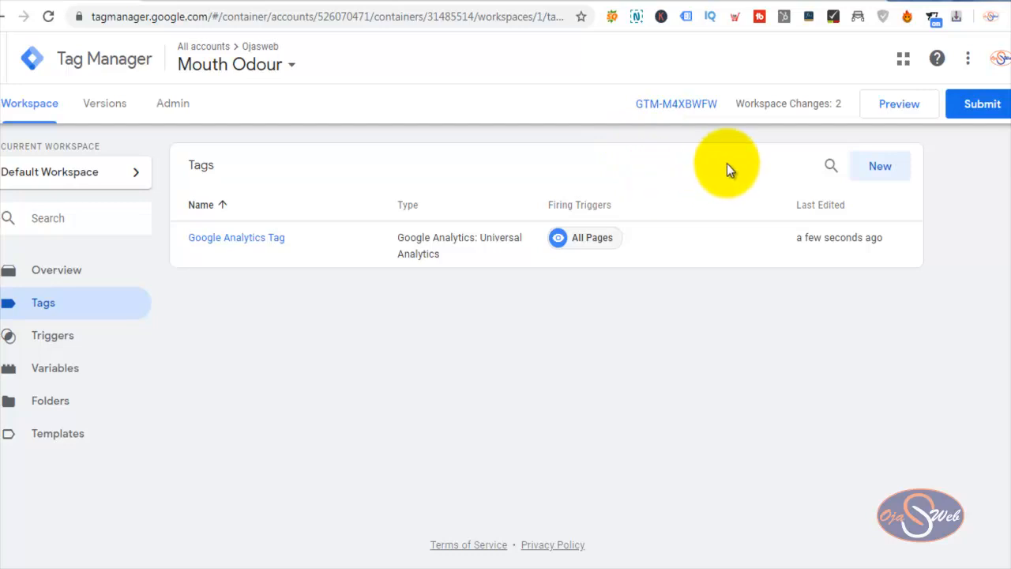
- Preview the workspace, inspect the fired tags on the live mouth odour page, and publish the container changes
{"action": "left_click", "coordinate": [899, 111]}
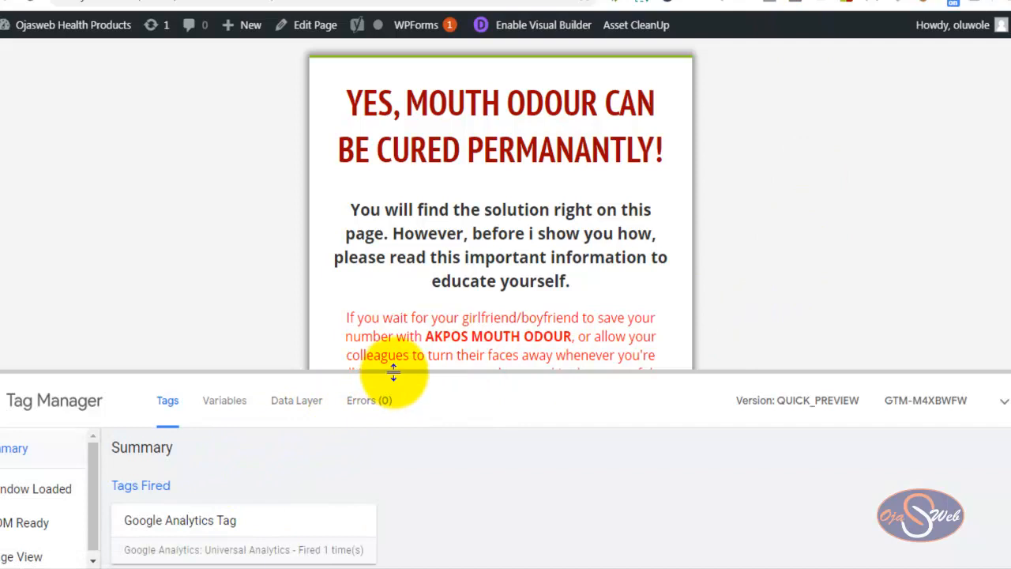
{"action": "left_click_drag", "start_coordinate": [383, 384], "coordinate": [393, 150]}
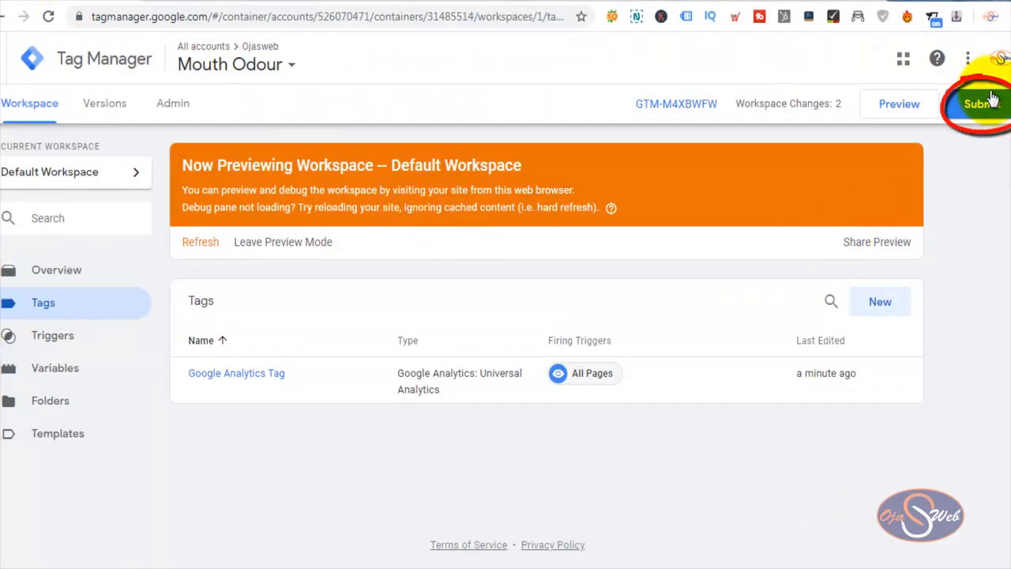
{"action": "left_click", "coordinate": [983, 104]}
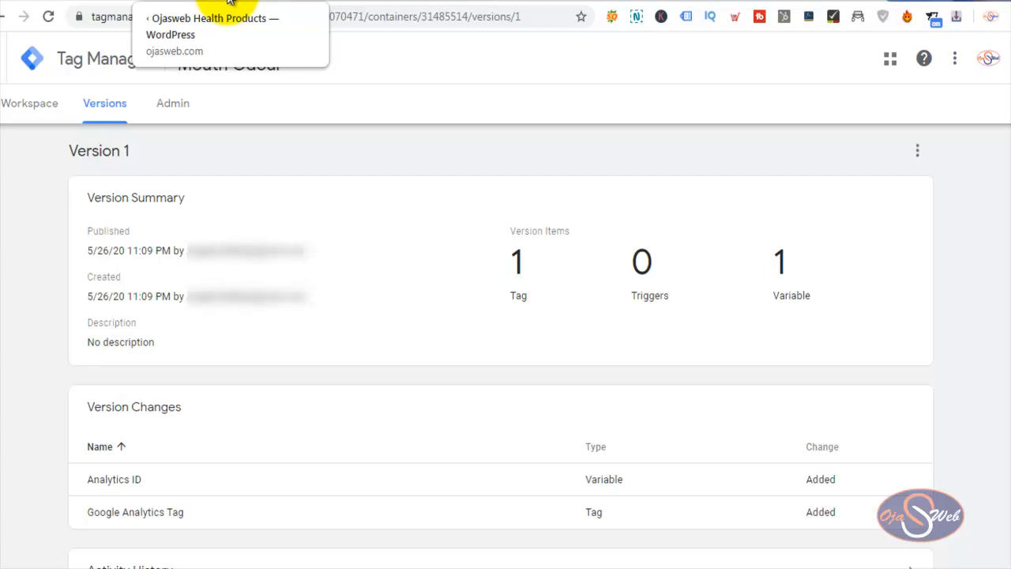
- Switch to the InstaBuilder editor and look through the content of the mouth odour page
{"action": "left_click", "coordinate": [229, 3]}
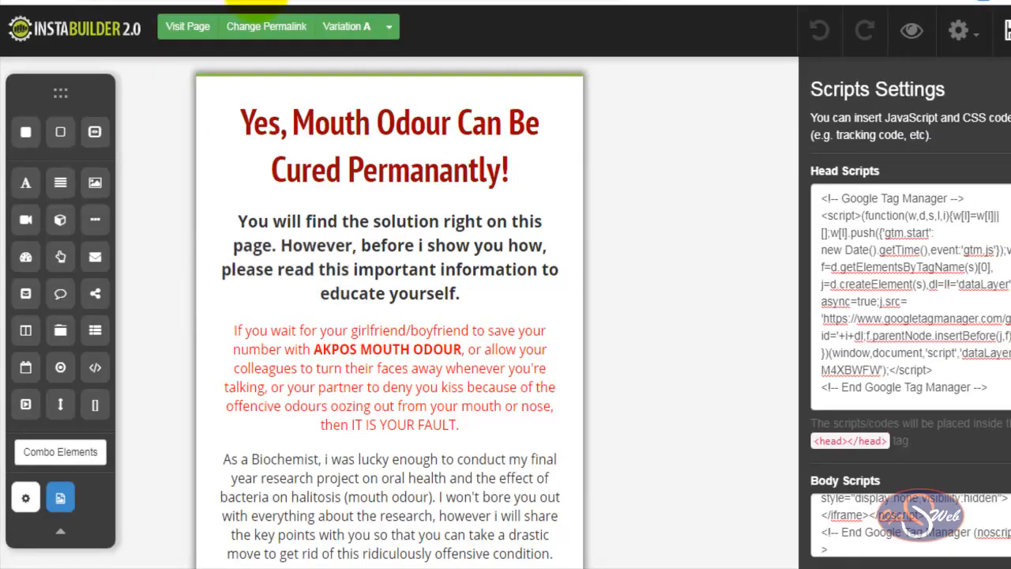
{"action": "scroll", "coordinate": [388, 229], "scroll_direction": "down", "scroll_amount": 12}
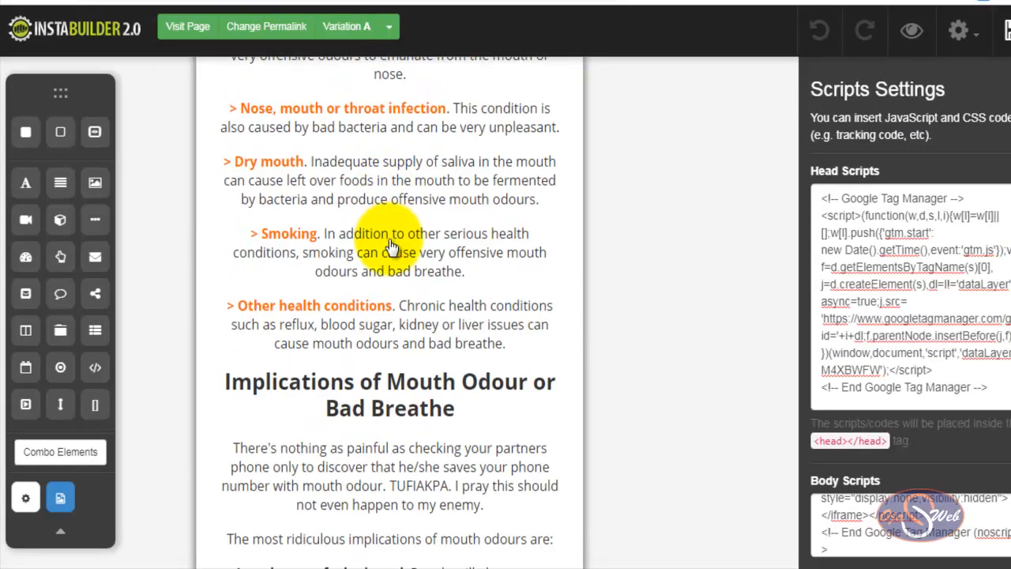
{"action": "scroll", "coordinate": [391, 246], "scroll_direction": "down", "scroll_amount": 5}
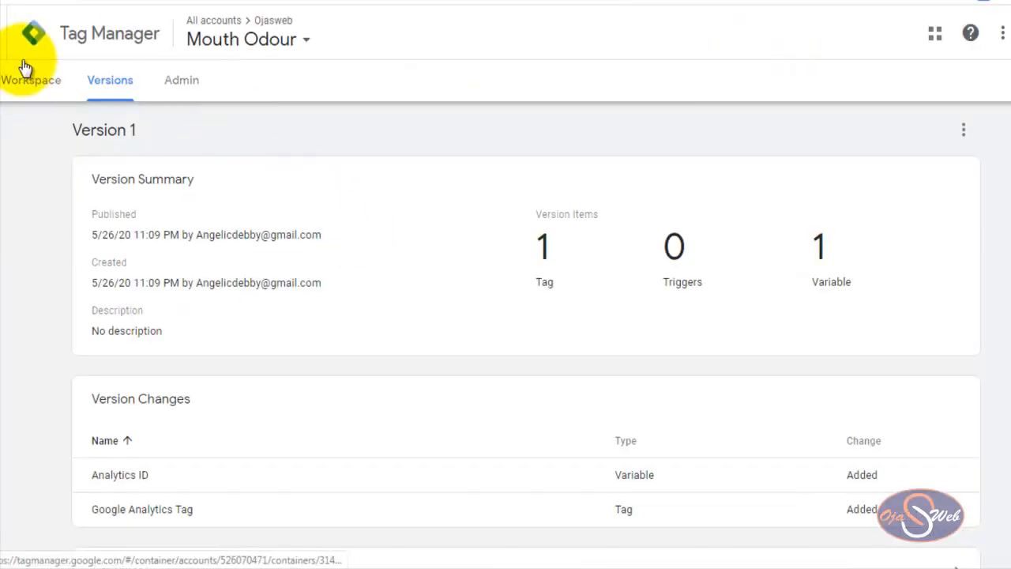
- Switch to Tag Manager, reopen the Mouth Odour container from the Ojasweb account and open its variables list
{"action": "left_click", "coordinate": [33, 34]}
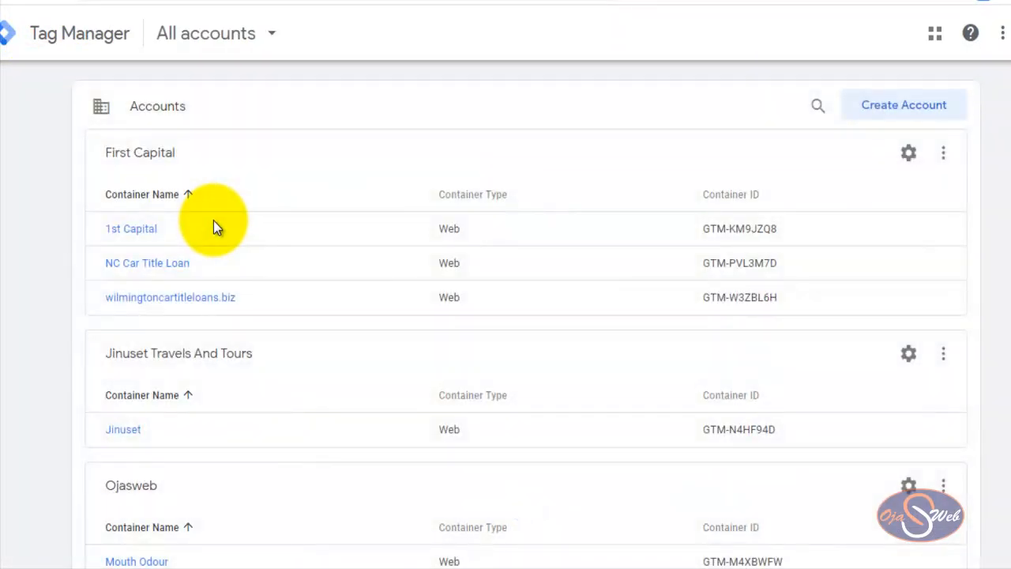
{"action": "scroll", "coordinate": [213, 222], "scroll_direction": "down", "scroll_amount": 5}
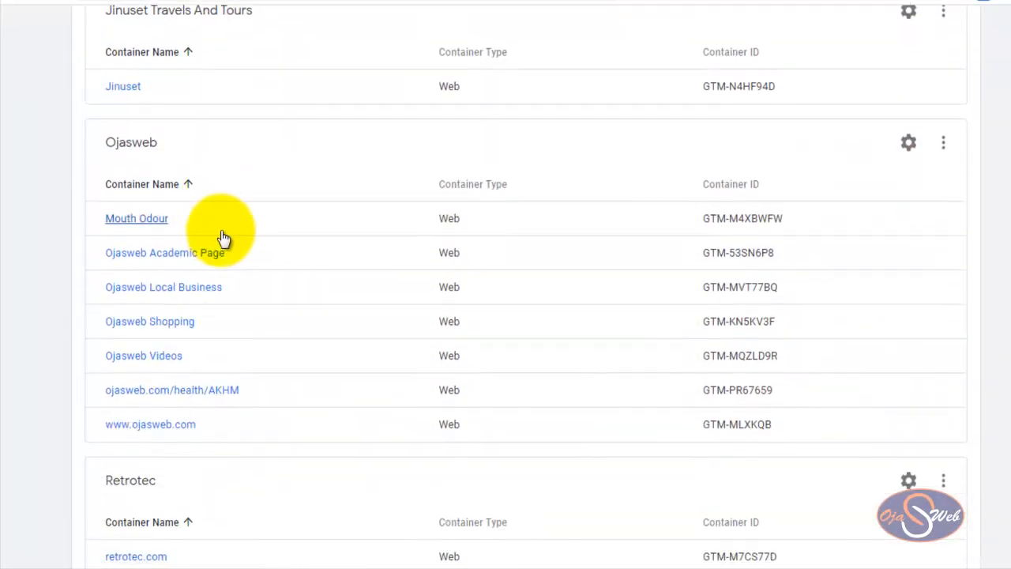
{"action": "left_click", "coordinate": [150, 222]}
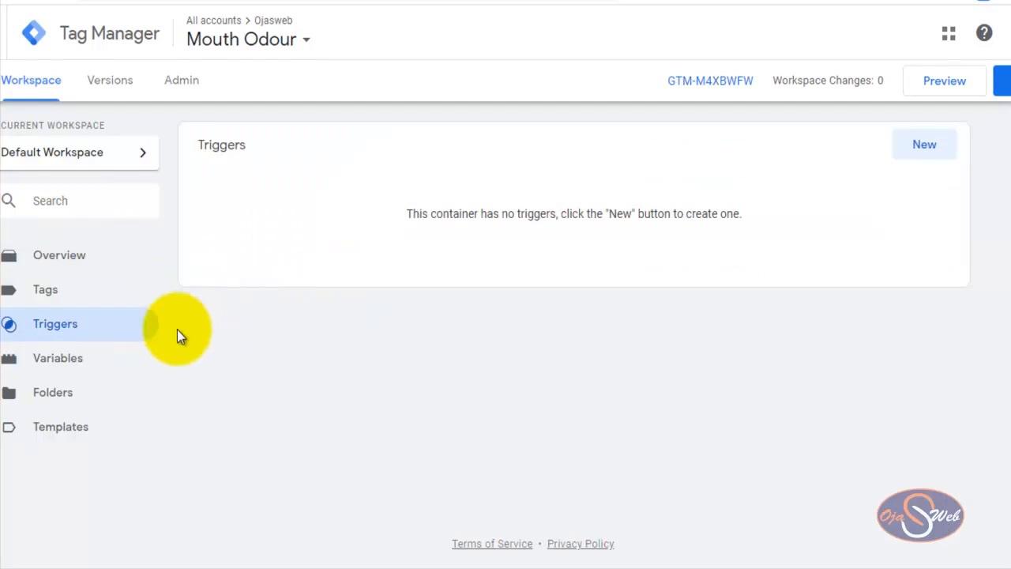
{"action": "left_click", "coordinate": [57, 364]}
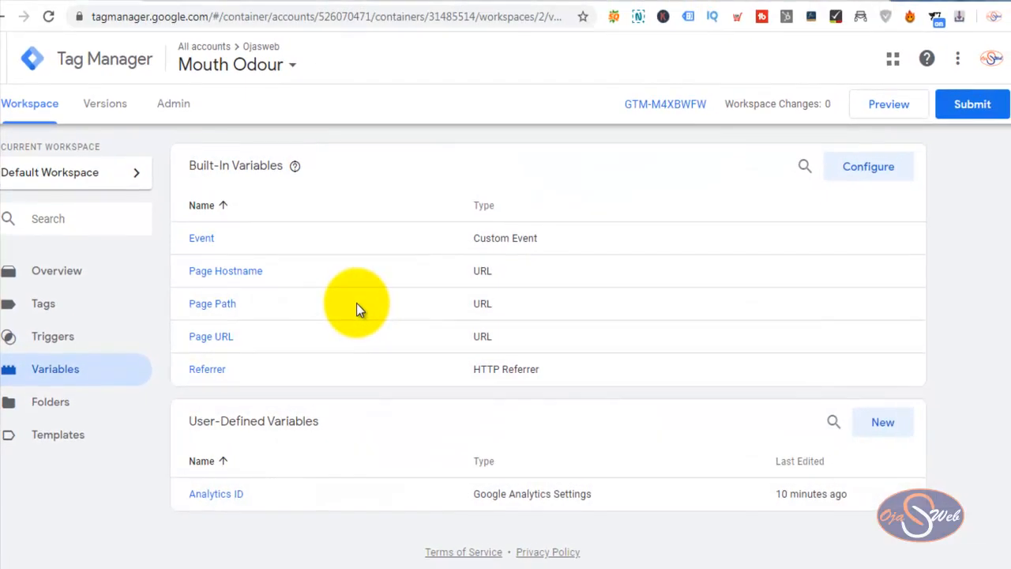
- Enable the built-in variables Click Element, Click Classes, Click ID, Click Target, Click URL and Click Text
{"action": "left_click", "coordinate": [853, 173]}
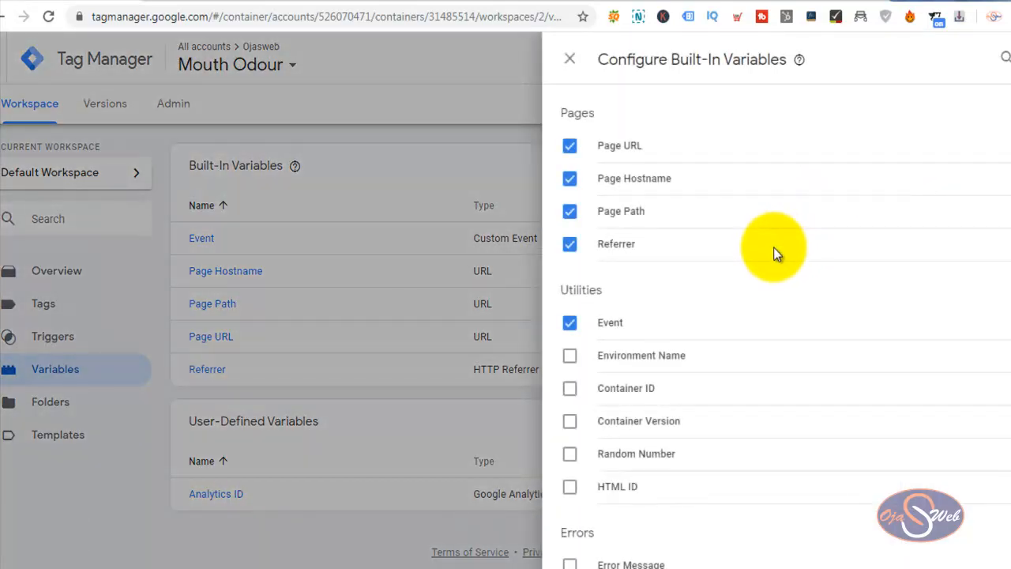
{"action": "scroll", "coordinate": [774, 248], "scroll_direction": "down", "scroll_amount": 2}
{"action": "scroll", "coordinate": [773, 251], "scroll_direction": "down", "scroll_amount": 3}
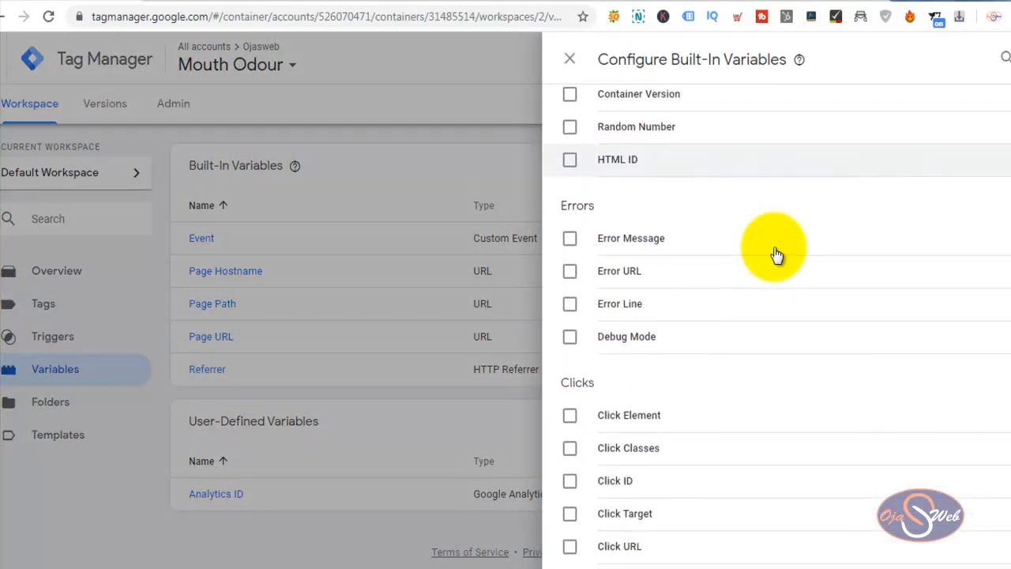
{"action": "scroll", "coordinate": [777, 254], "scroll_direction": "down", "scroll_amount": 1}
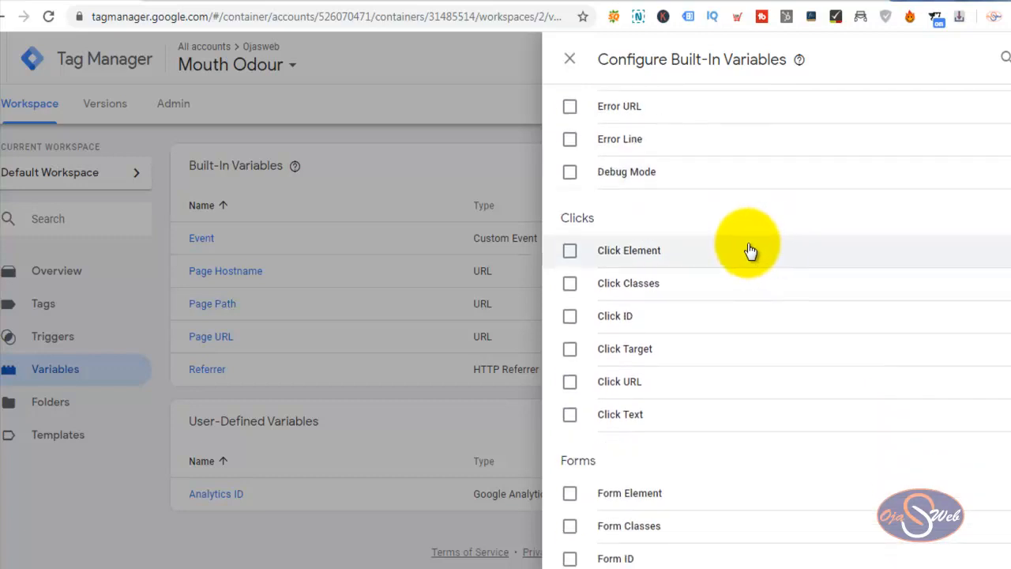
{"action": "left_click", "coordinate": [570, 282]}
{"action": "left_click", "coordinate": [570, 252]}
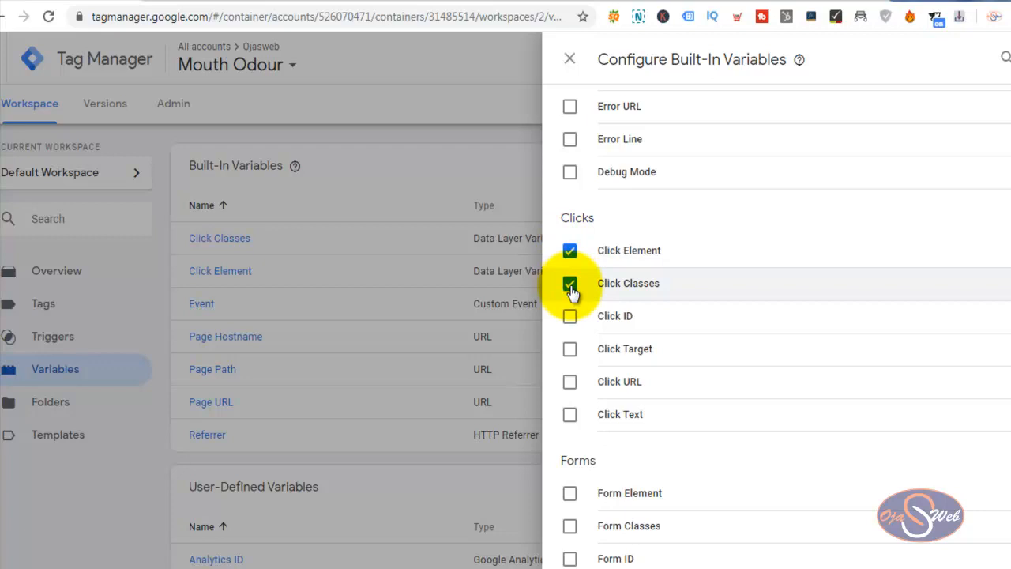
{"action": "left_click", "coordinate": [569, 316]}
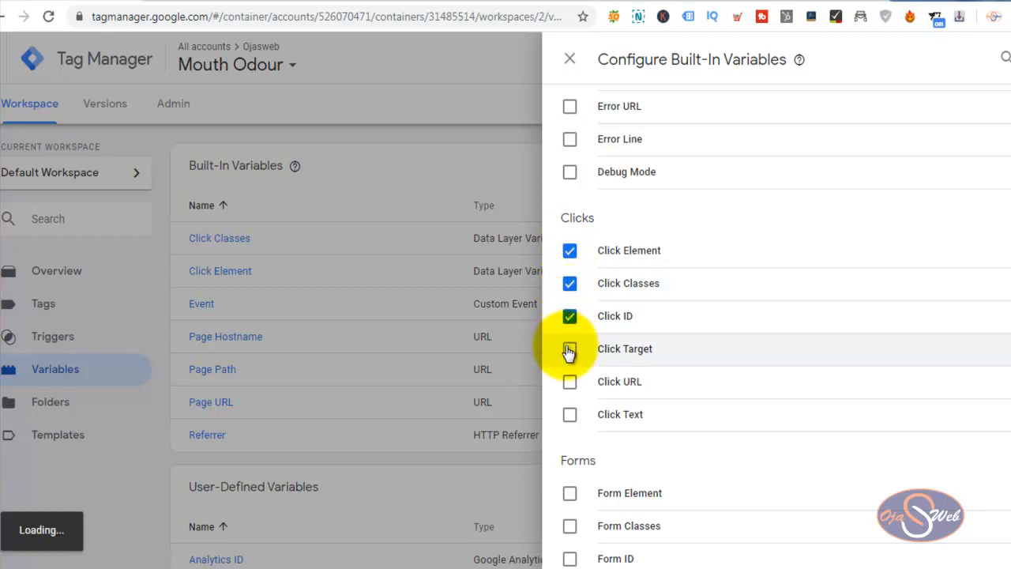
{"action": "left_click", "coordinate": [569, 348]}
{"action": "left_click", "coordinate": [570, 383]}
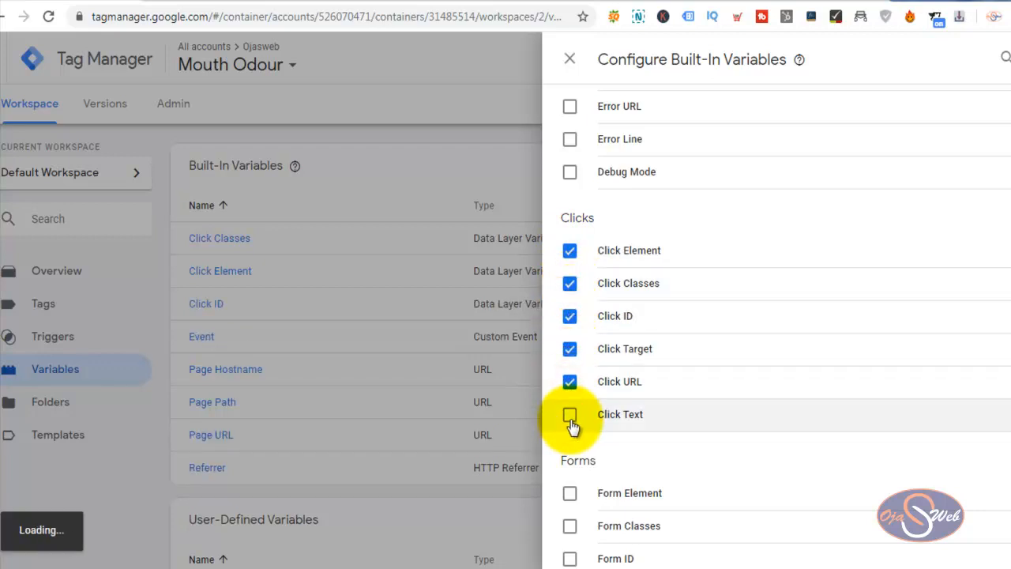
{"action": "left_click", "coordinate": [570, 415]}
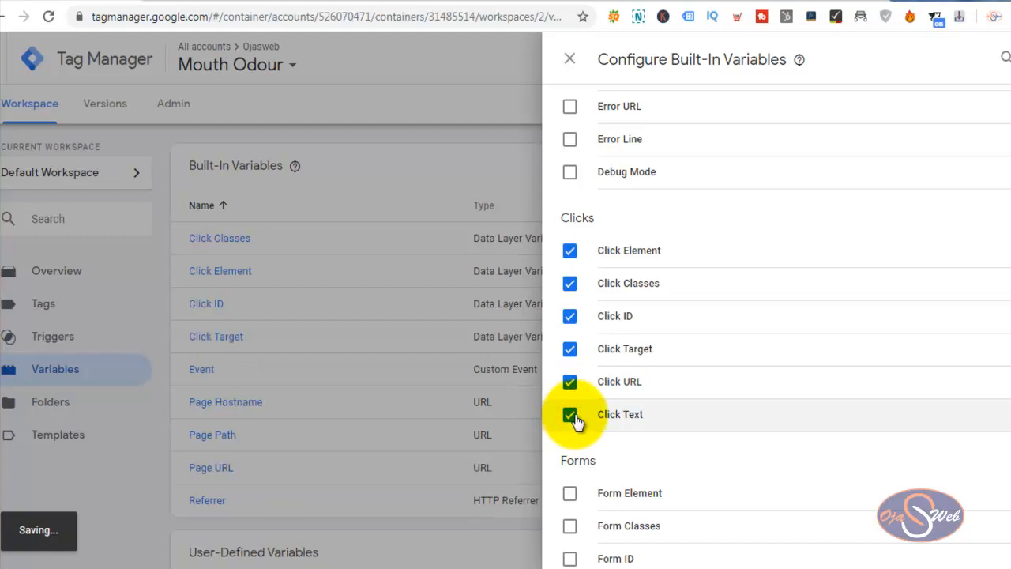
{"action": "left_click", "coordinate": [372, 203]}
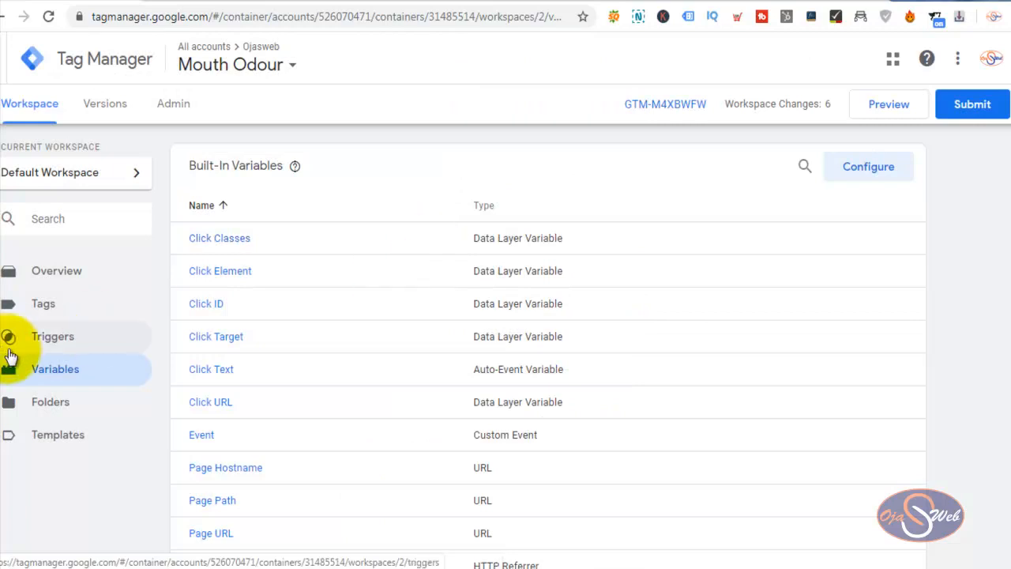
- Start a new trigger in the container and name it Button Click Trigger
{"action": "left_click", "coordinate": [82, 336]}
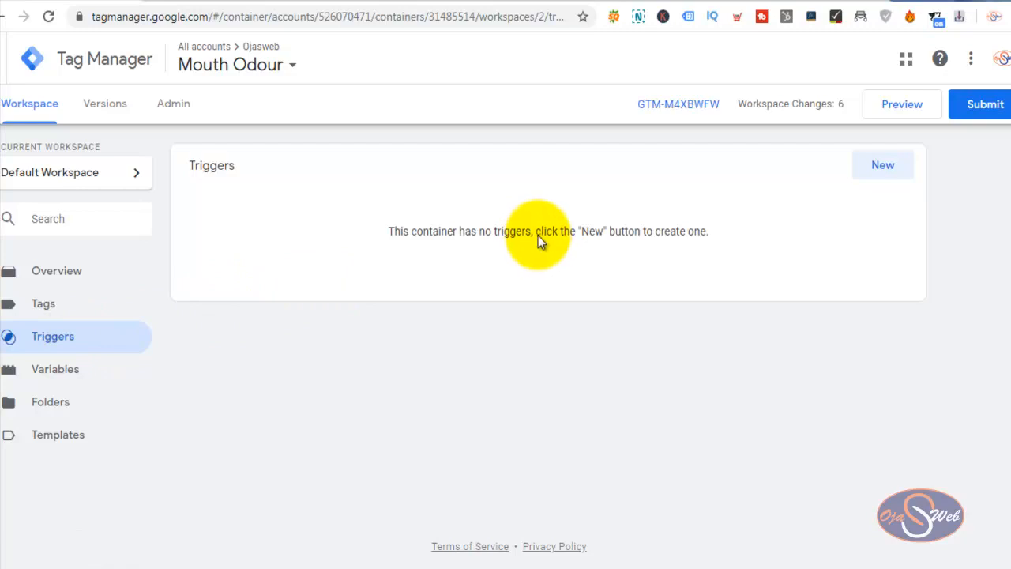
{"action": "left_click", "coordinate": [891, 168]}
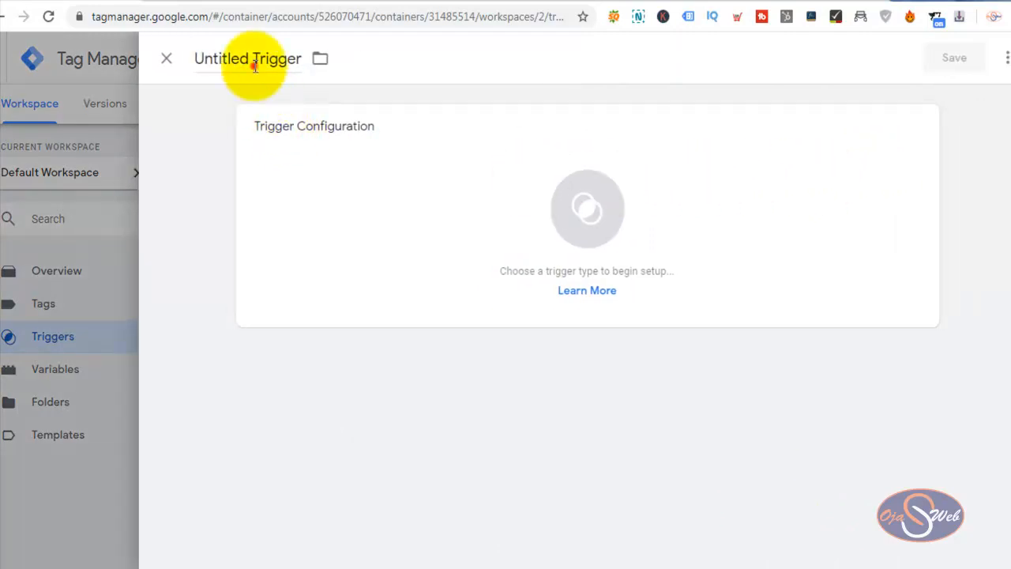
{"action": "left_click", "coordinate": [253, 63]}
{"action": "type", "text": "Button C"}
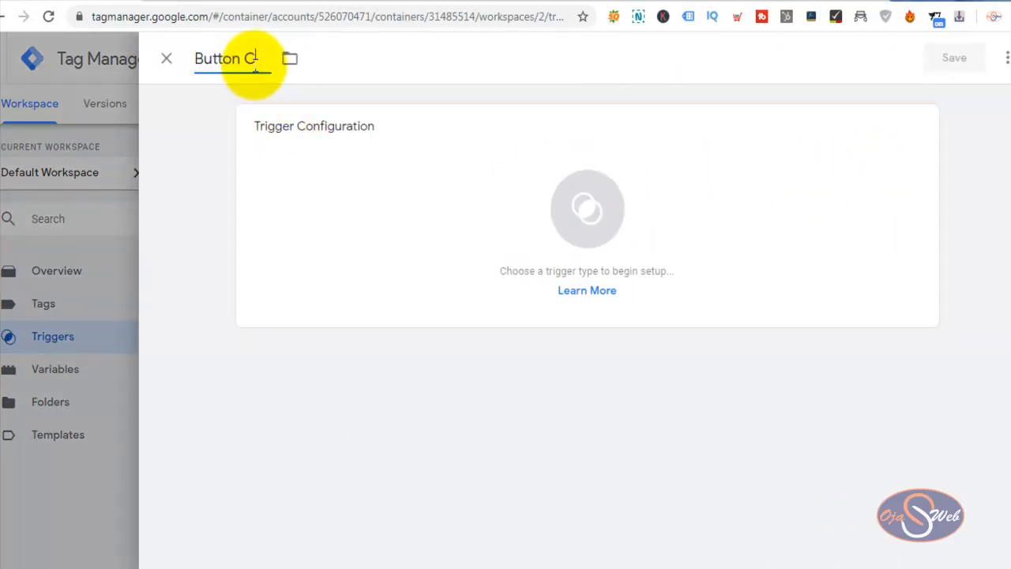
{"action": "type", "text": "lick Trigger"}
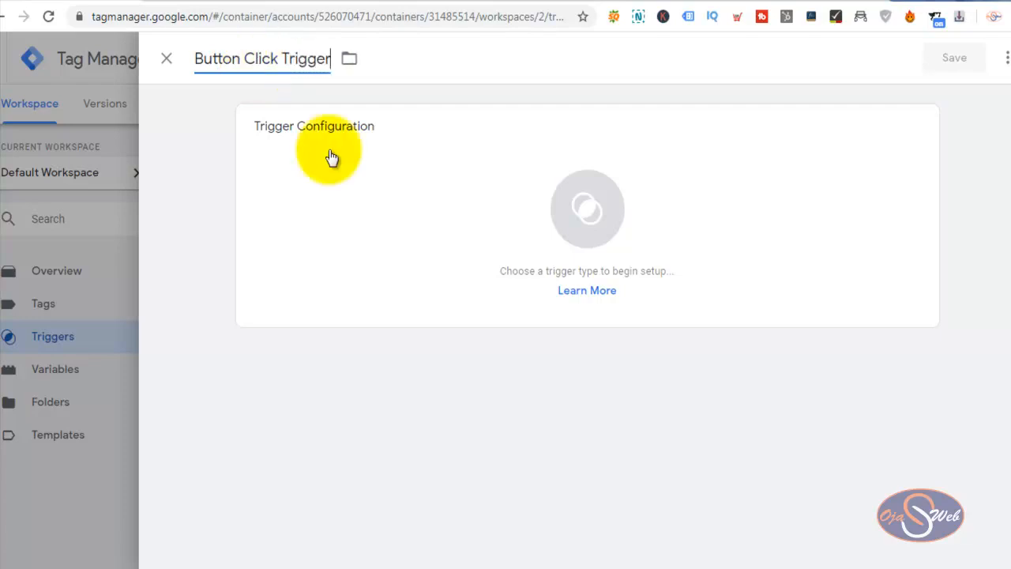
- Set the trigger type to Click - All Elements, firing on All Clicks, and save the trigger
{"action": "left_click", "coordinate": [598, 211]}
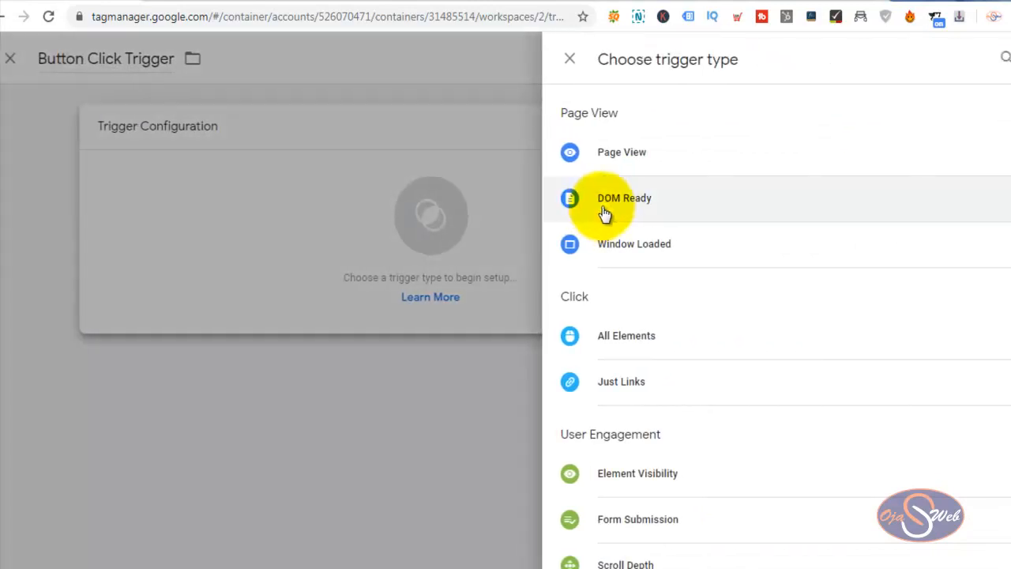
{"action": "scroll", "coordinate": [678, 302], "scroll_direction": "down", "scroll_amount": 2}
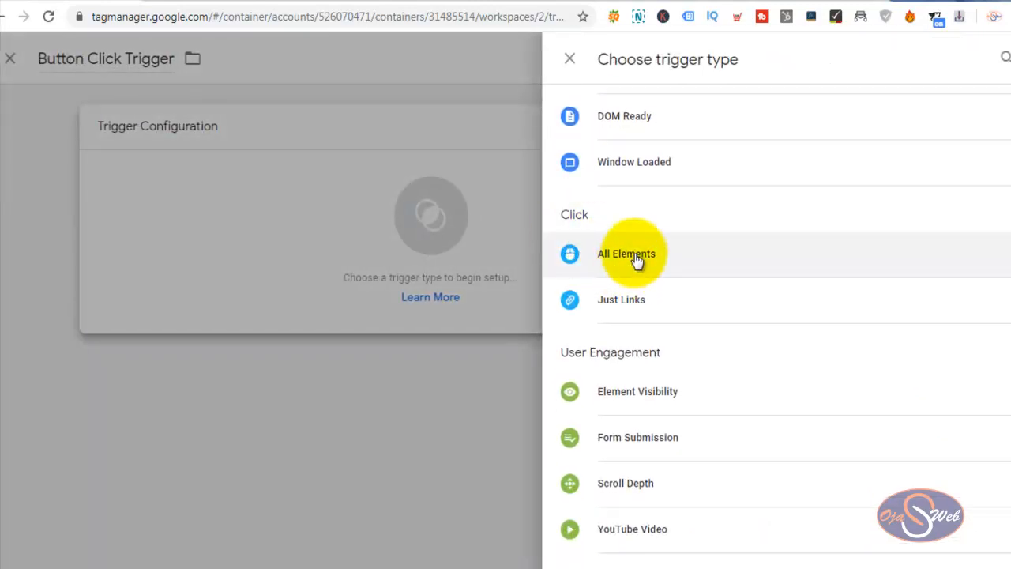
{"action": "left_click", "coordinate": [636, 257]}
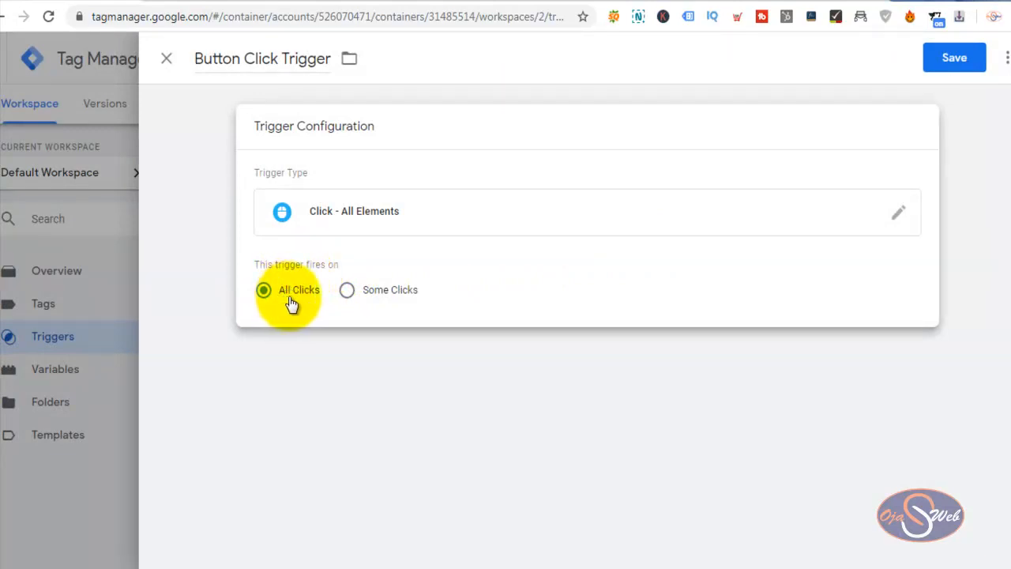
{"action": "left_click", "coordinate": [940, 60]}
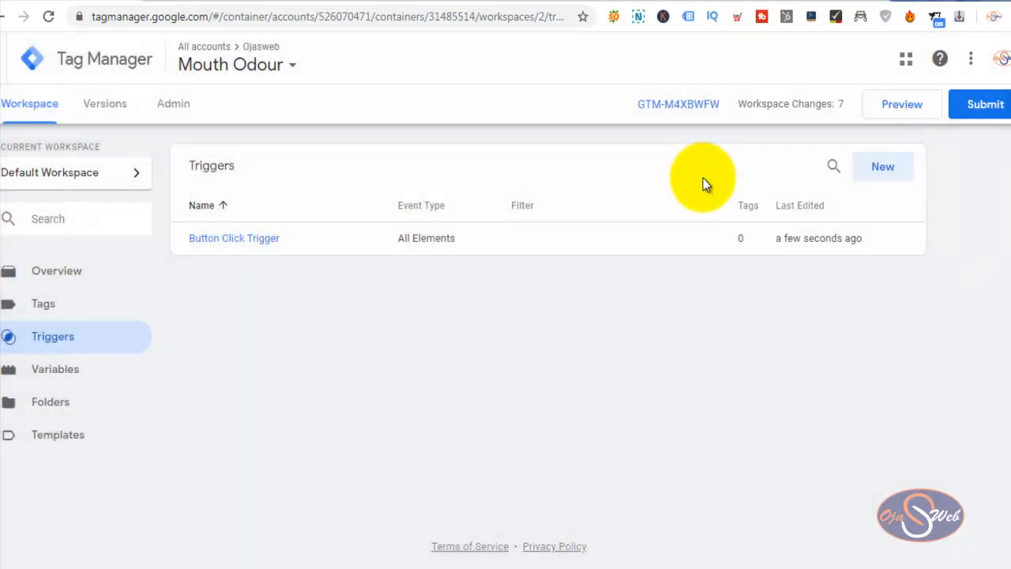
- Preview the workspace, enlarge the debug pane on the live mouth odour page and make test clicks on its text
{"action": "left_click", "coordinate": [898, 109]}
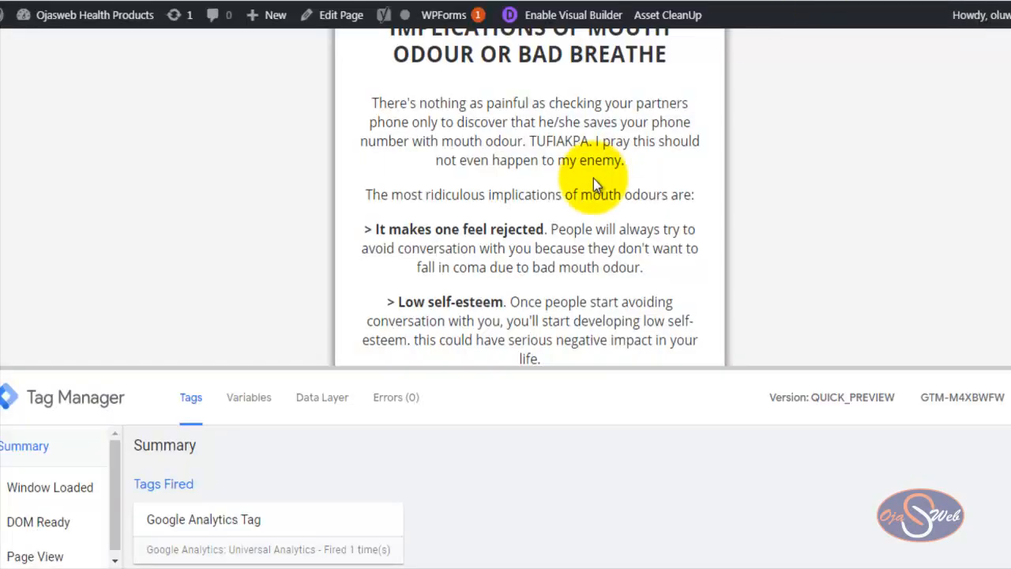
{"action": "left_click", "coordinate": [588, 218]}
{"action": "left_click", "coordinate": [607, 90]}
{"action": "left_click", "coordinate": [438, 197]}
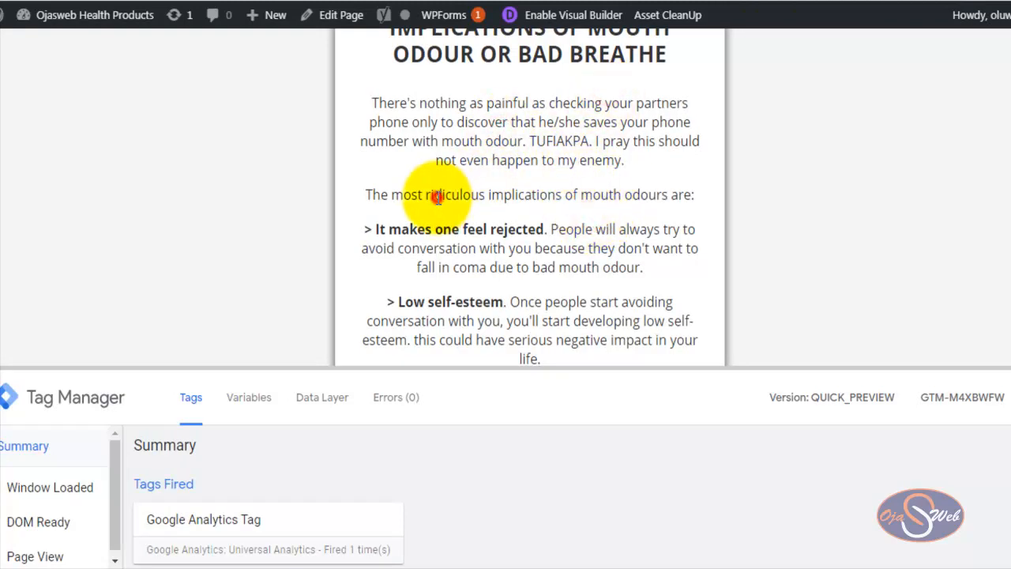
{"action": "left_click_drag", "start_coordinate": [535, 368], "coordinate": [530, 223]}
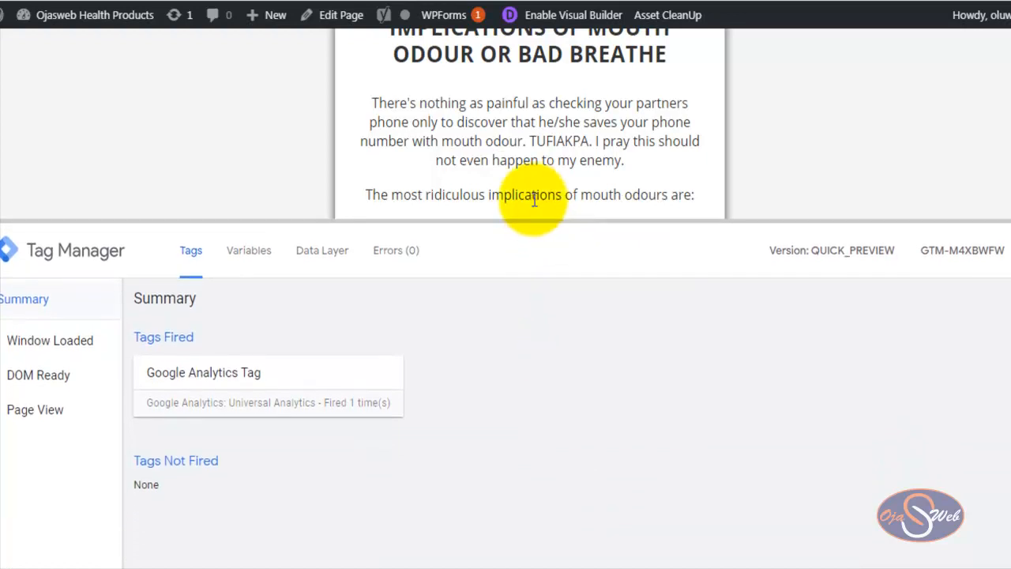
{"action": "scroll", "coordinate": [659, 192], "scroll_direction": "down", "scroll_amount": 3}
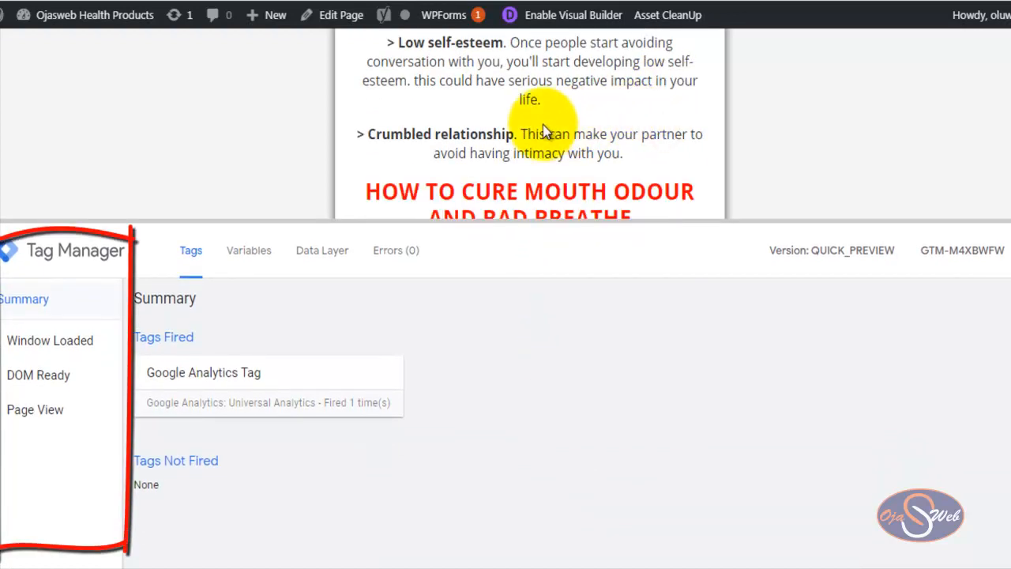
{"action": "left_click", "coordinate": [543, 124]}
{"action": "scroll", "coordinate": [559, 160], "scroll_direction": "down", "scroll_amount": 3}
{"action": "scroll", "coordinate": [427, 173], "scroll_direction": "down", "scroll_amount": 3}
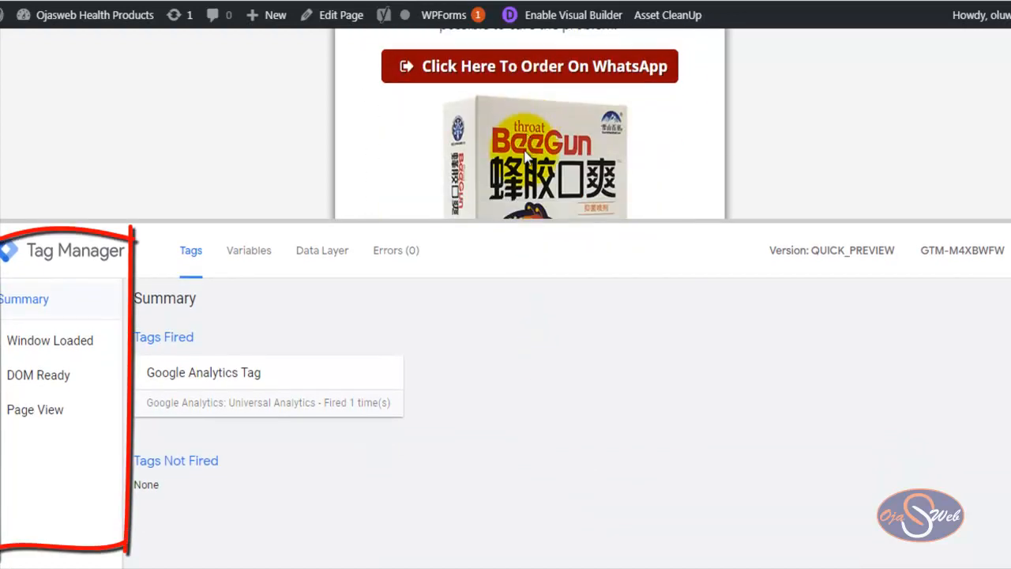
{"action": "scroll", "coordinate": [694, 138], "scroll_direction": "up", "scroll_amount": 6}
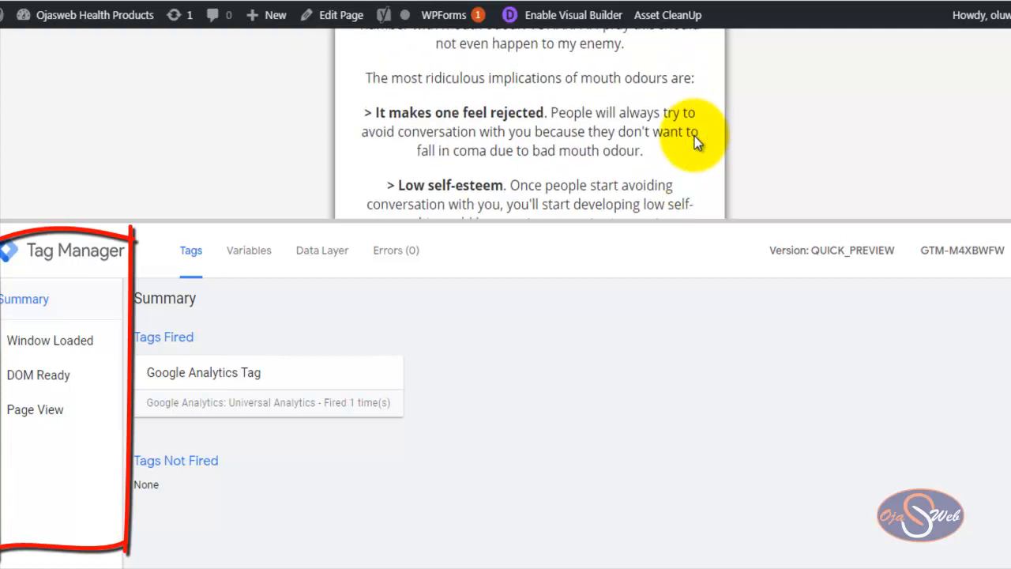
- Reload the mouth odour page, enlarge the debug pane again and make test clicks on several text passages down the page
{"action": "scroll", "coordinate": [695, 138], "scroll_direction": "up", "scroll_amount": 5}
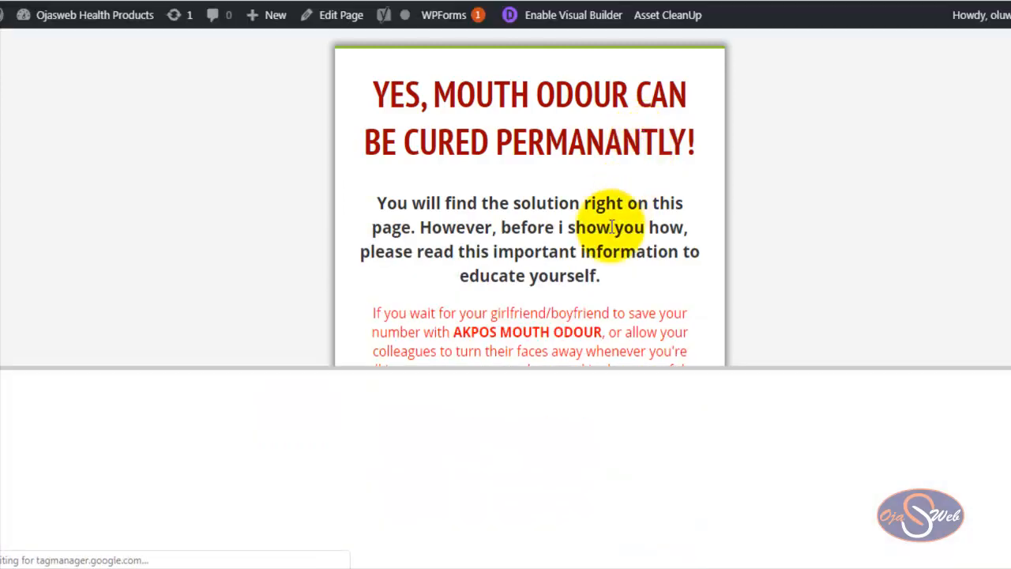
{"action": "scroll", "coordinate": [596, 220], "scroll_direction": "down", "scroll_amount": 1}
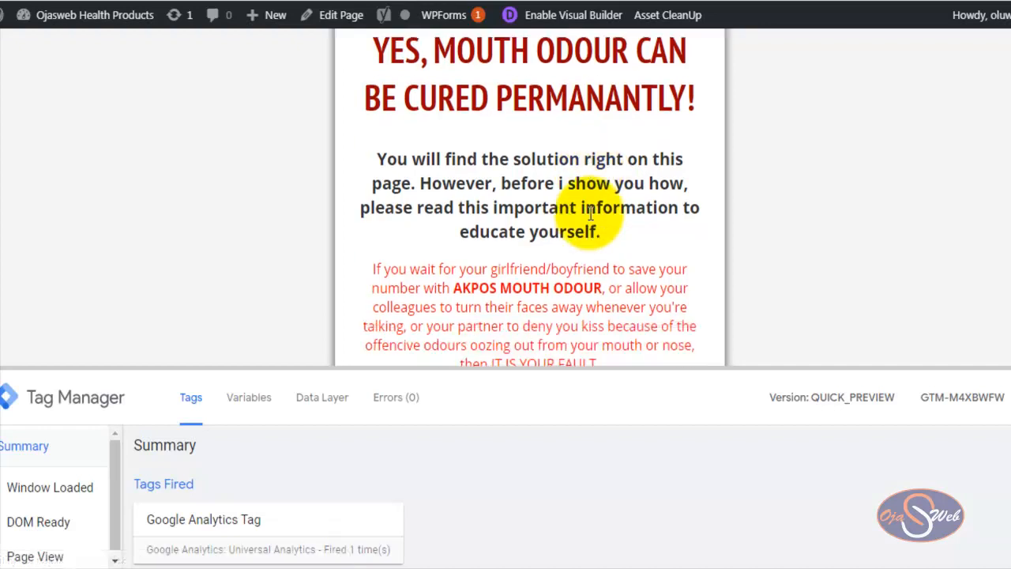
{"action": "scroll", "coordinate": [590, 214], "scroll_direction": "down", "scroll_amount": 3}
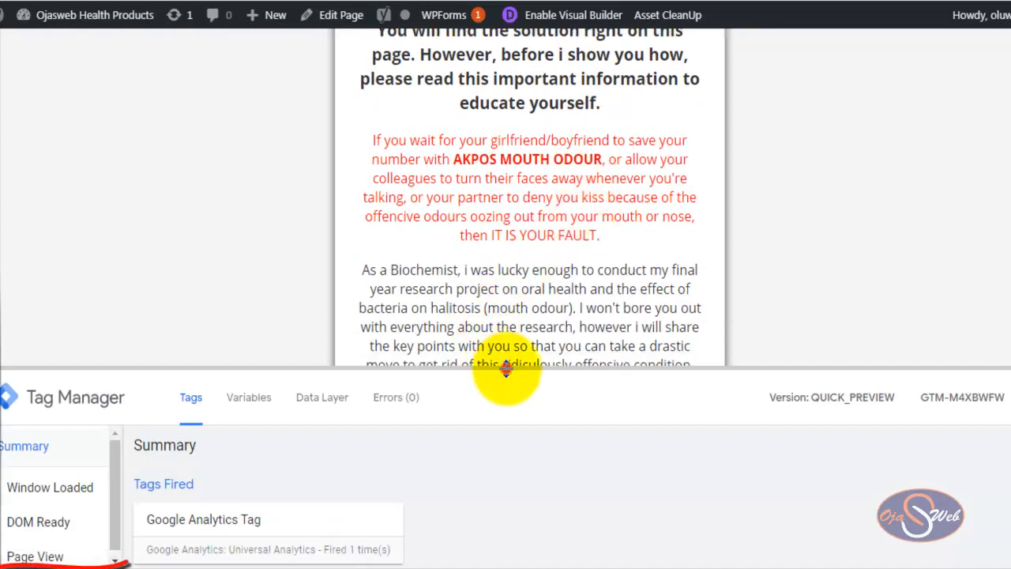
{"action": "left_click_drag", "start_coordinate": [505, 368], "coordinate": [505, 252]}
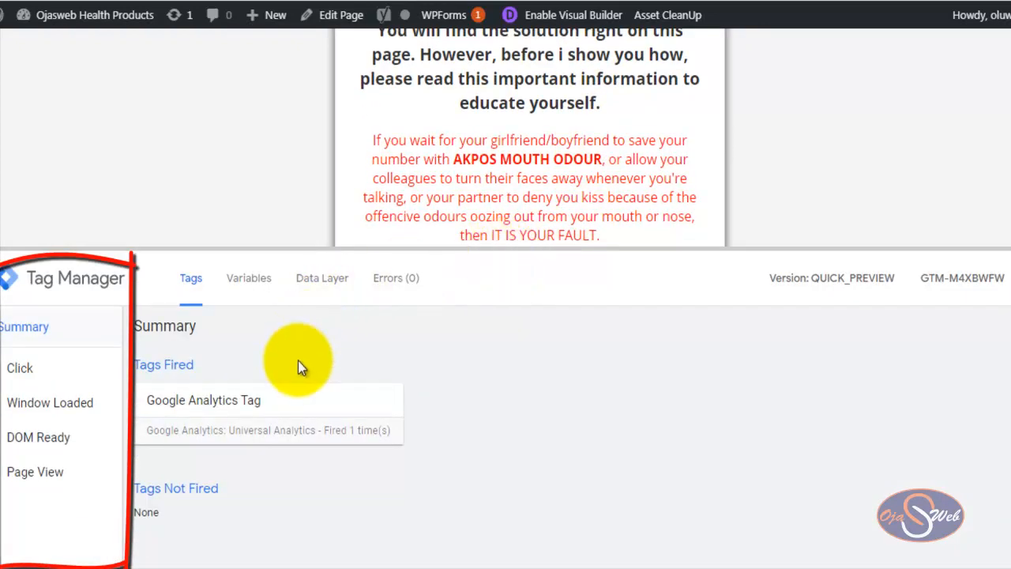
{"action": "left_click", "coordinate": [491, 111]}
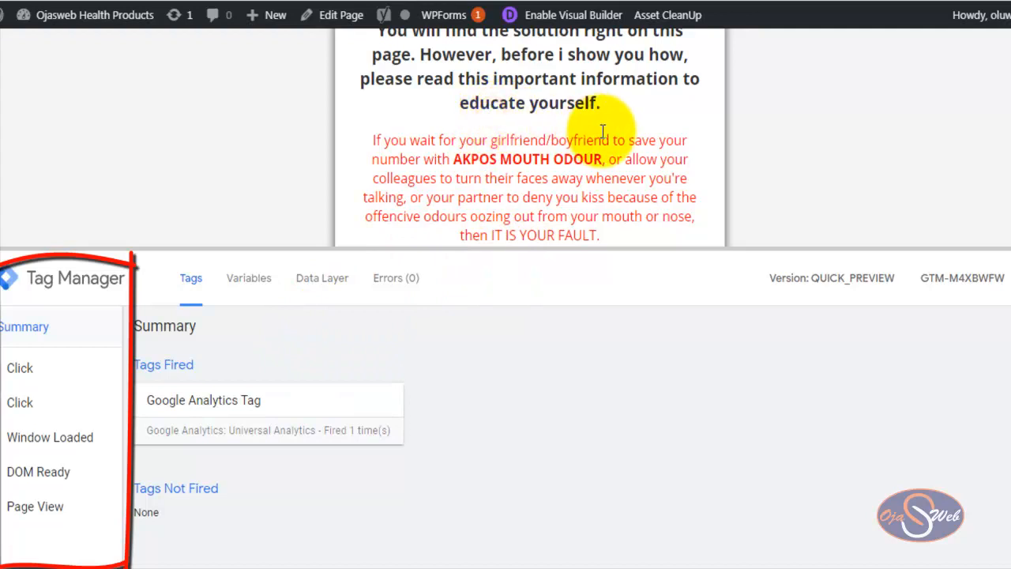
{"action": "scroll", "coordinate": [602, 130], "scroll_direction": "down", "scroll_amount": 5}
{"action": "left_click", "coordinate": [508, 158]}
{"action": "scroll", "coordinate": [506, 158], "scroll_direction": "down", "scroll_amount": 3}
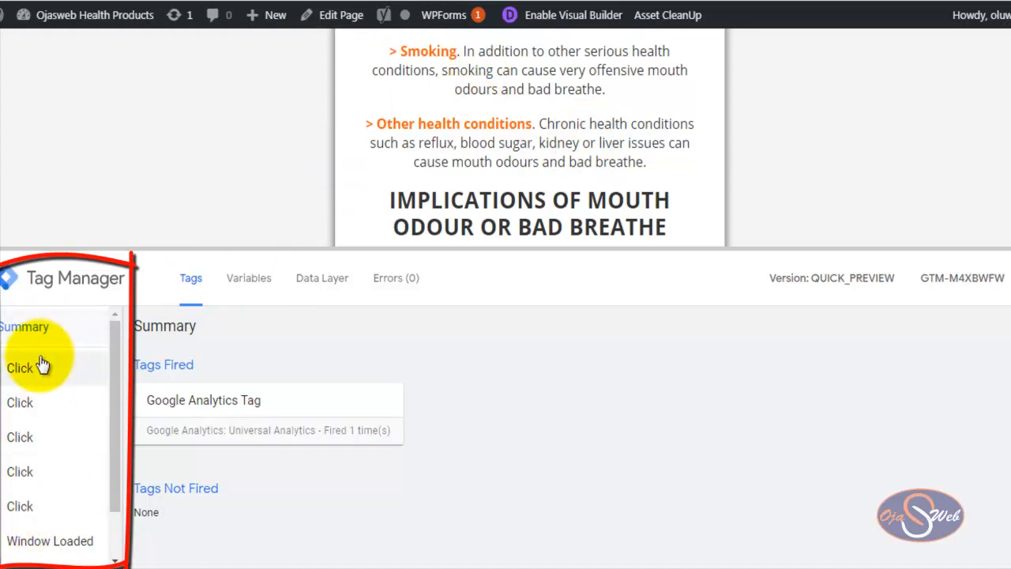
{"action": "scroll", "coordinate": [427, 174], "scroll_direction": "down", "scroll_amount": 3}
{"action": "left_click", "coordinate": [501, 142]}
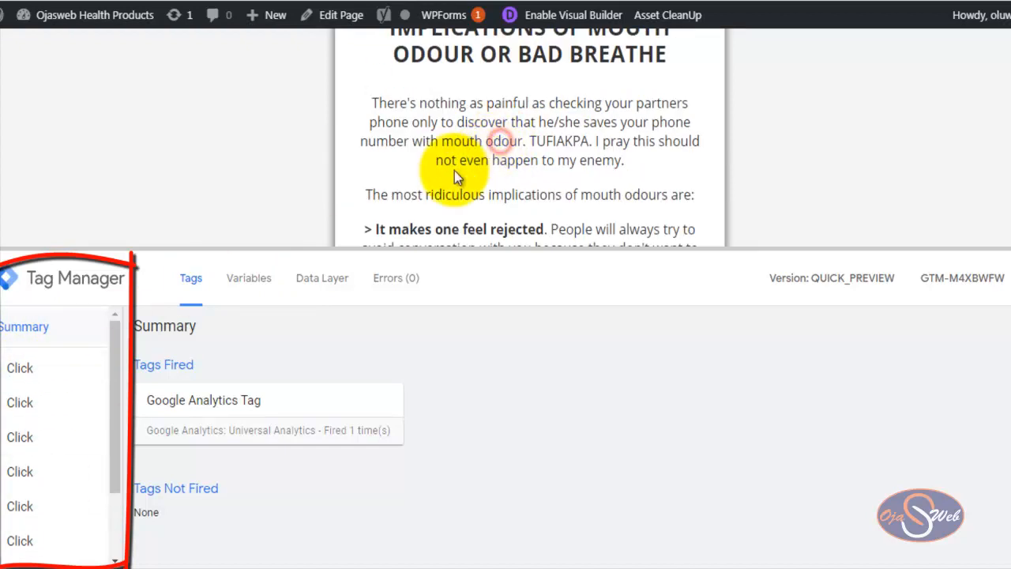
{"action": "scroll", "coordinate": [537, 146], "scroll_direction": "down", "scroll_amount": 3}
{"action": "left_click", "coordinate": [613, 124]}
{"action": "scroll", "coordinate": [609, 118], "scroll_direction": "down", "scroll_amount": 1}
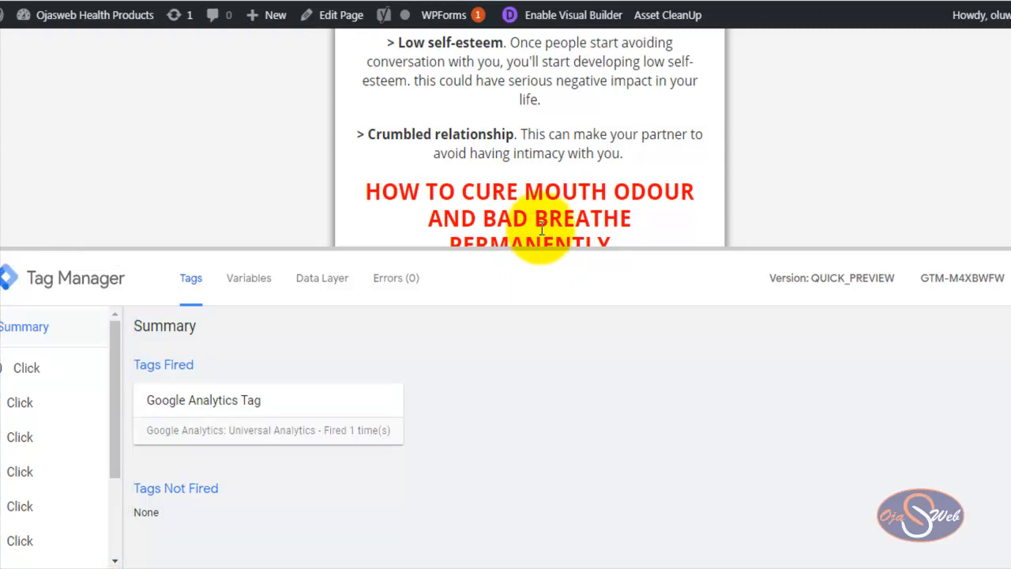
- Examine the variable values recorded for the most recent Click event in the debug pane
{"action": "left_click", "coordinate": [251, 285]}
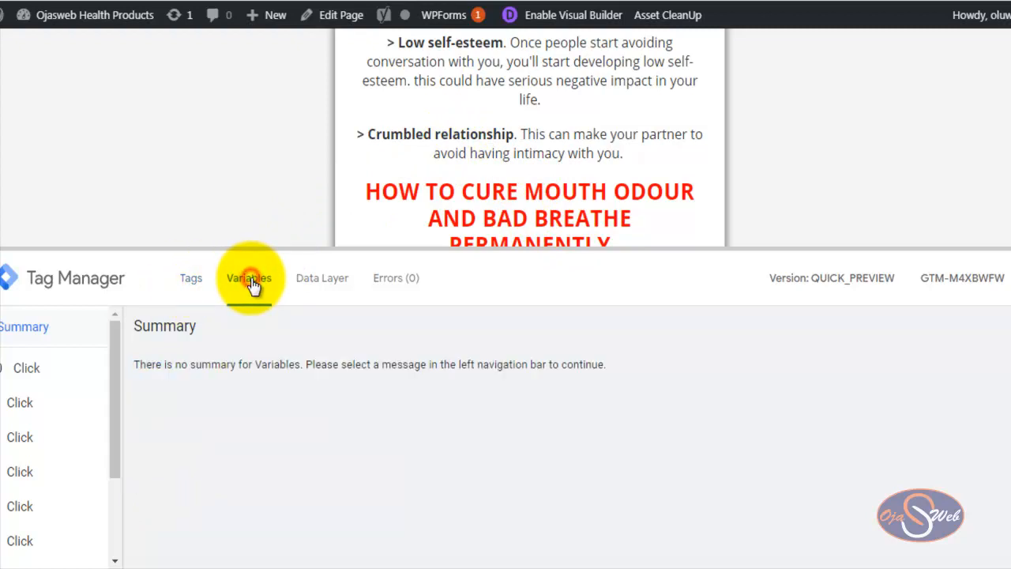
{"action": "left_click", "coordinate": [47, 371]}
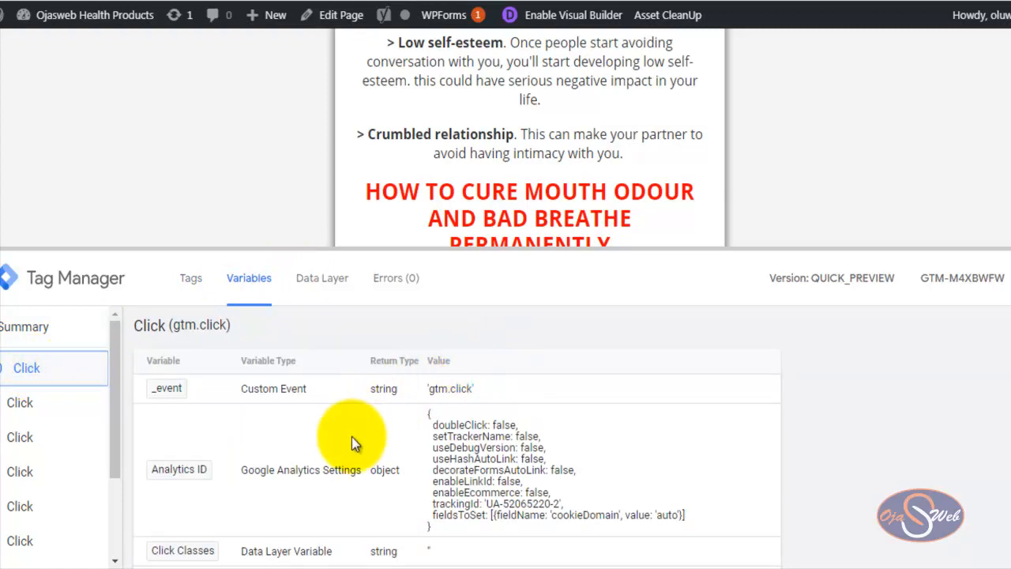
{"action": "scroll", "coordinate": [352, 435], "scroll_direction": "down", "scroll_amount": 1}
{"action": "scroll", "coordinate": [352, 428], "scroll_direction": "down", "scroll_amount": 1}
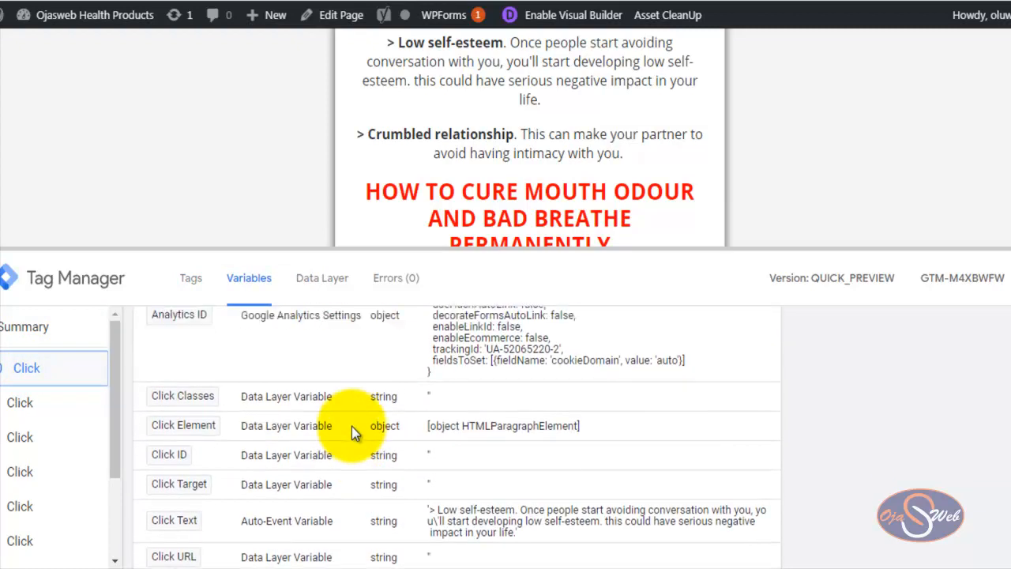
{"action": "scroll", "coordinate": [351, 425], "scroll_direction": "up", "scroll_amount": 2}
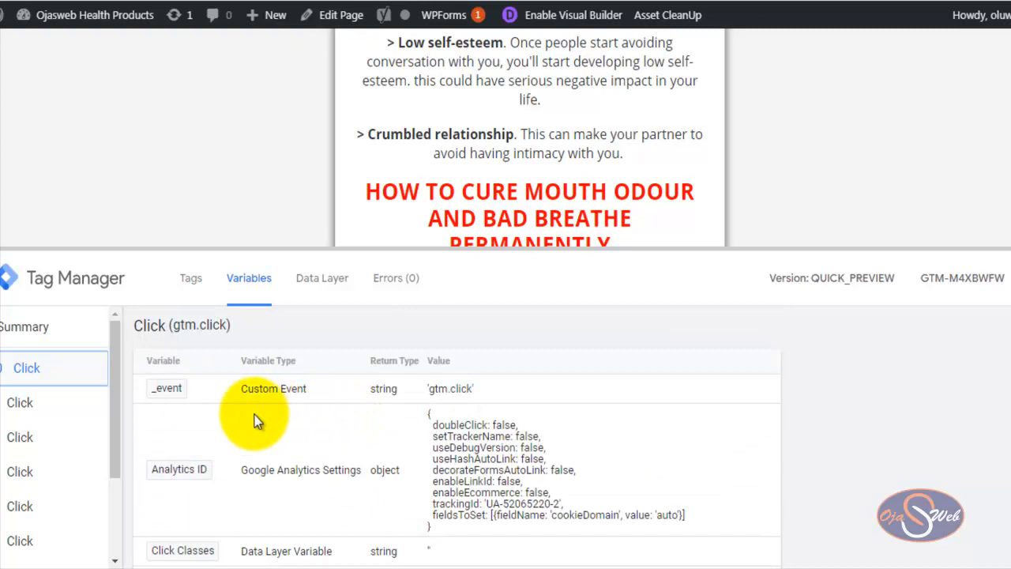
{"action": "scroll", "coordinate": [255, 420], "scroll_direction": "down", "scroll_amount": 1}
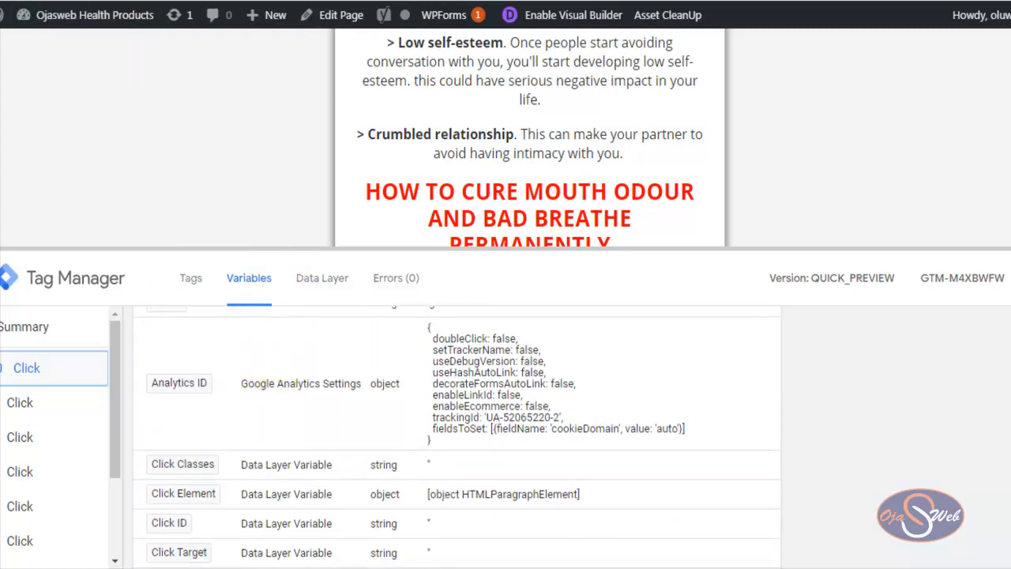
- Make a test click on the "Click Here To Order On WhatsApp" button of the live mouth odour page
{"action": "left_click", "coordinate": [82, 2]}
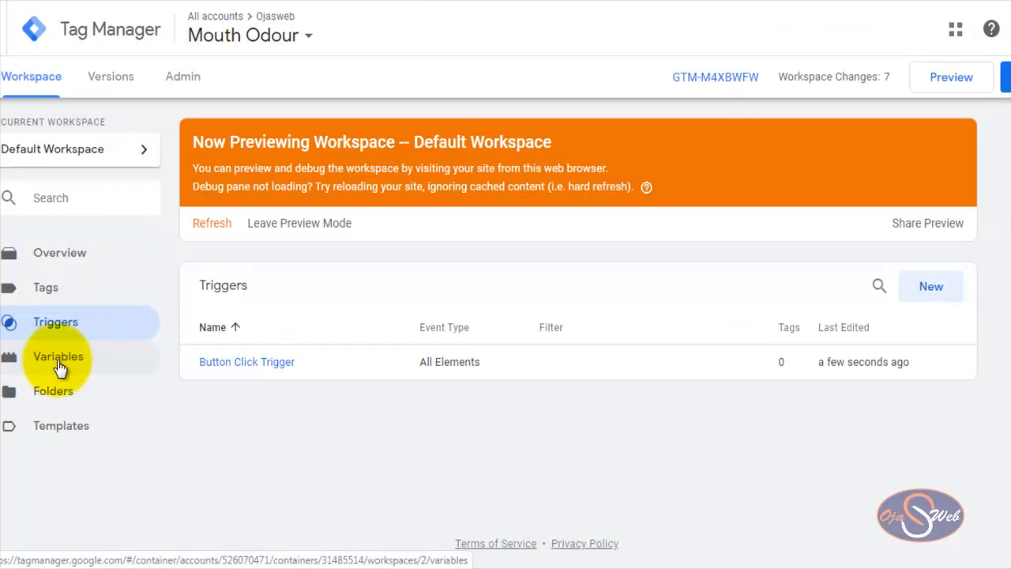
{"action": "left_click", "coordinate": [245, 2]}
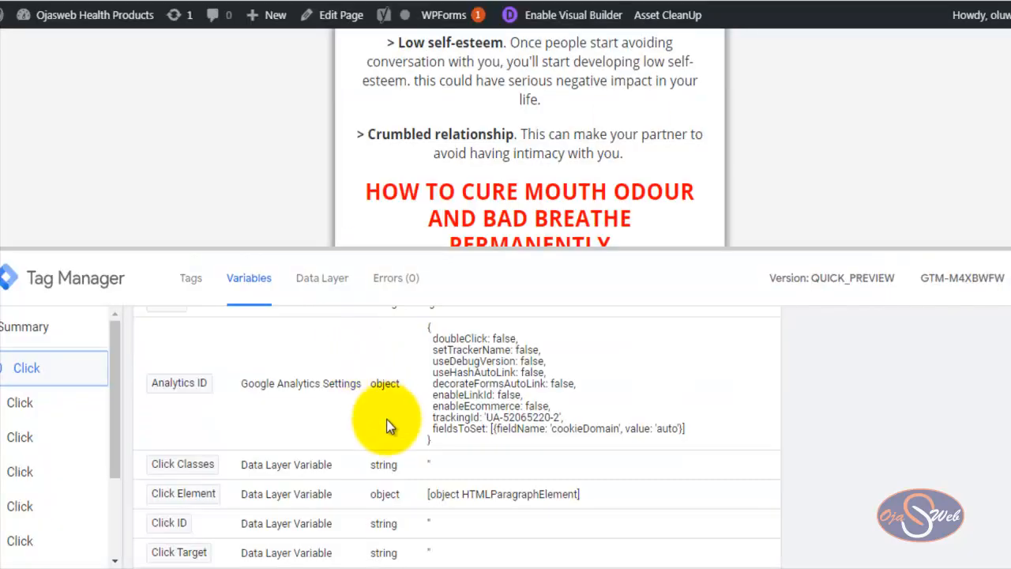
{"action": "scroll", "coordinate": [265, 391], "scroll_direction": "down", "scroll_amount": 1}
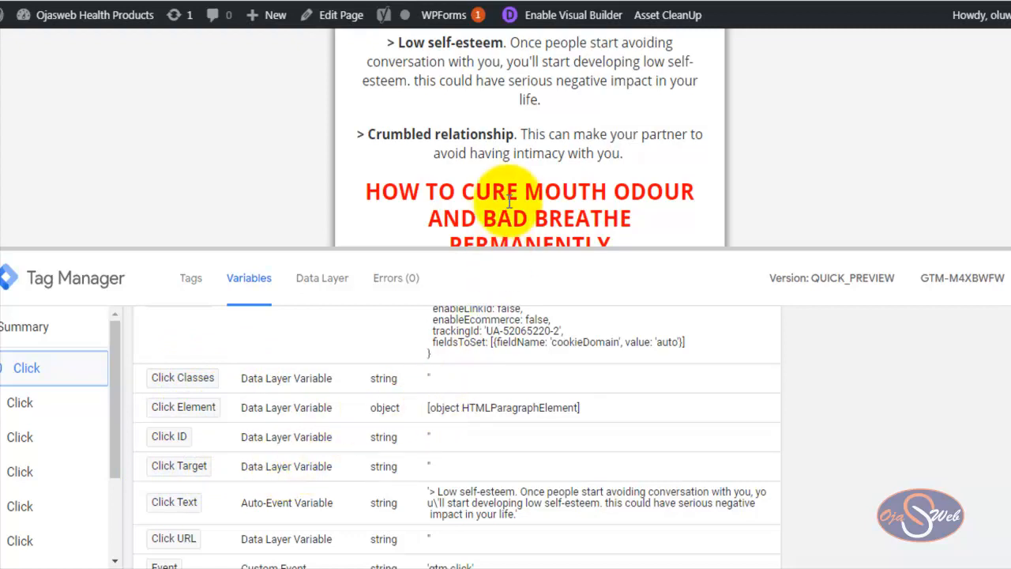
{"action": "scroll", "coordinate": [521, 150], "scroll_direction": "down", "scroll_amount": 2}
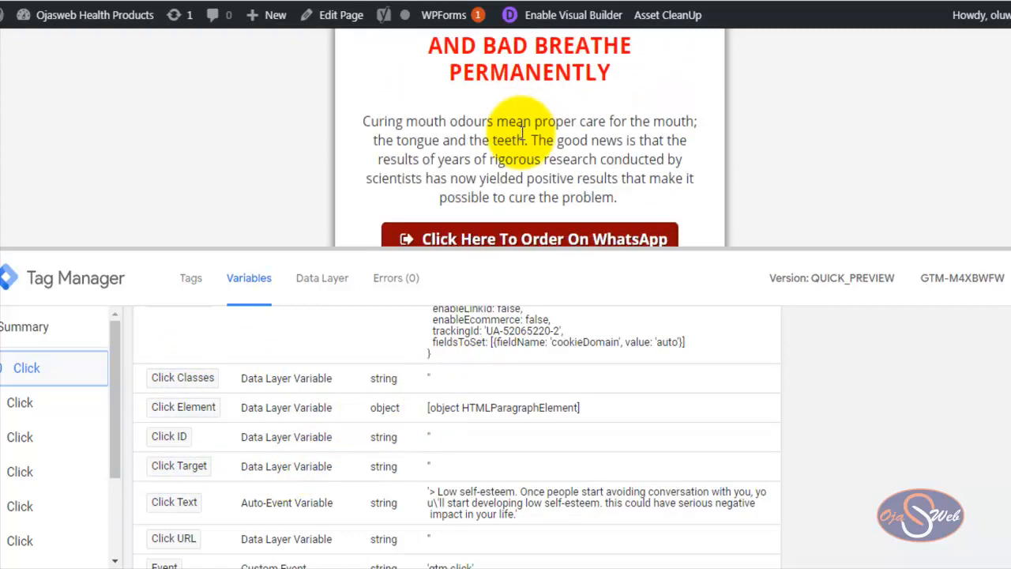
{"action": "scroll", "coordinate": [521, 133], "scroll_direction": "down", "scroll_amount": 2}
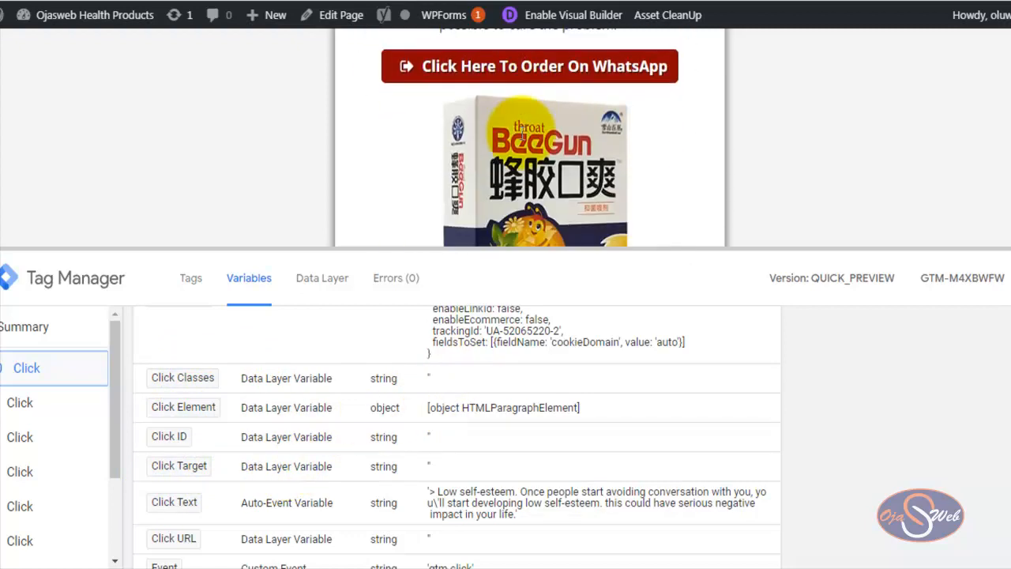
{"action": "left_click", "coordinate": [512, 72]}
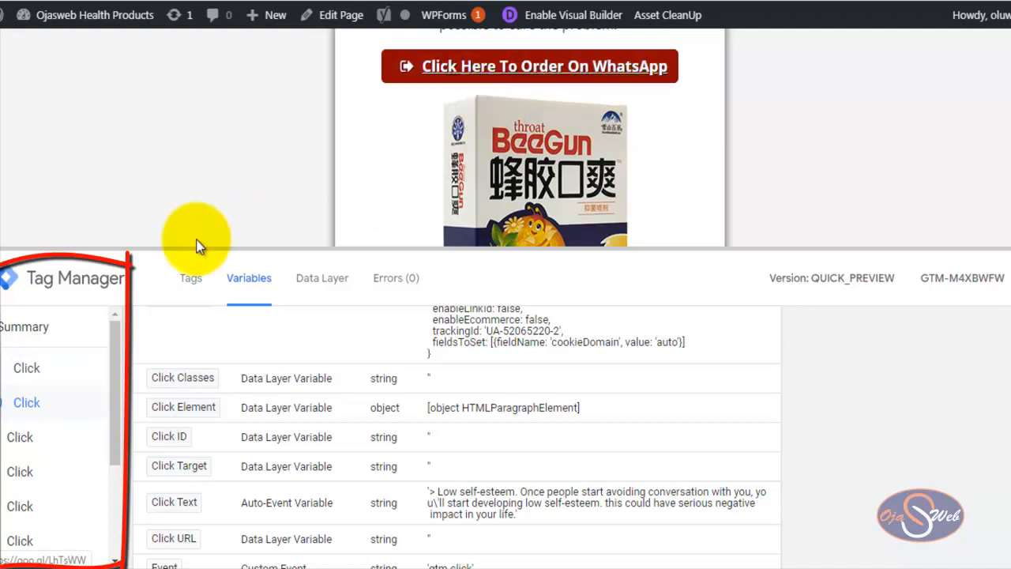
{"action": "left_click", "coordinate": [28, 369]}
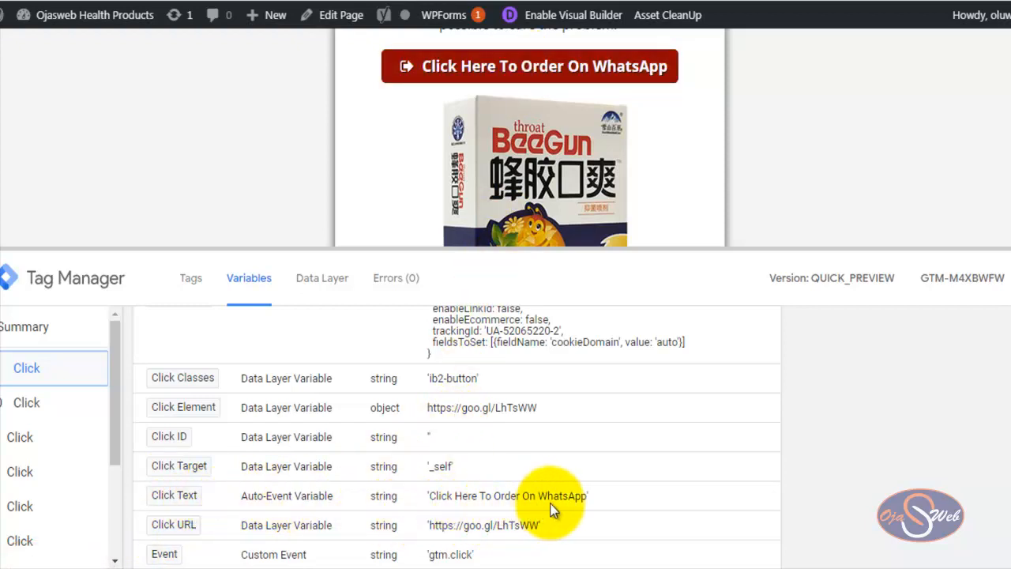
{"action": "scroll", "coordinate": [568, 498], "scroll_direction": "down", "scroll_amount": 2}
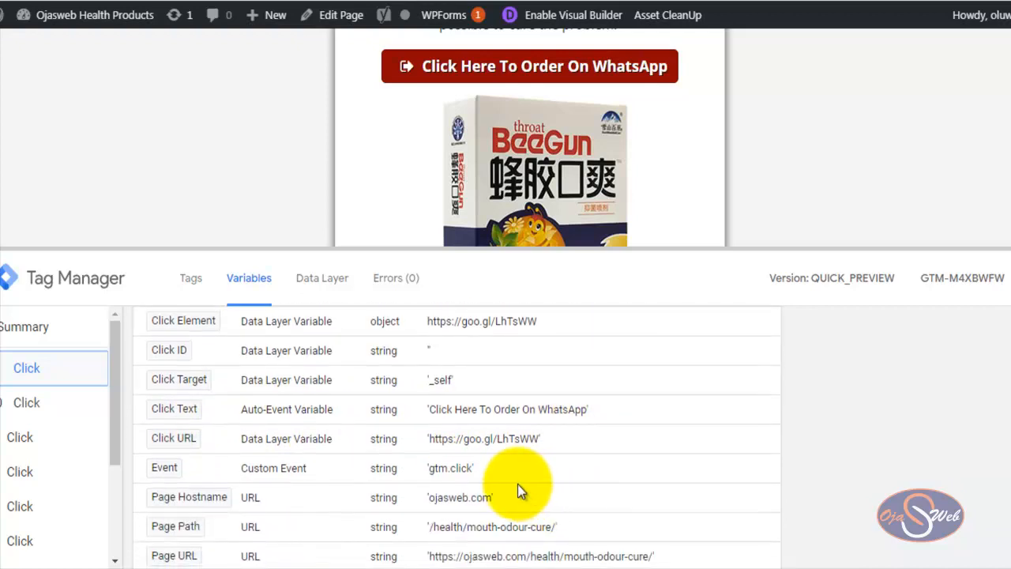
{"action": "scroll", "coordinate": [498, 496], "scroll_direction": "up", "scroll_amount": 2}
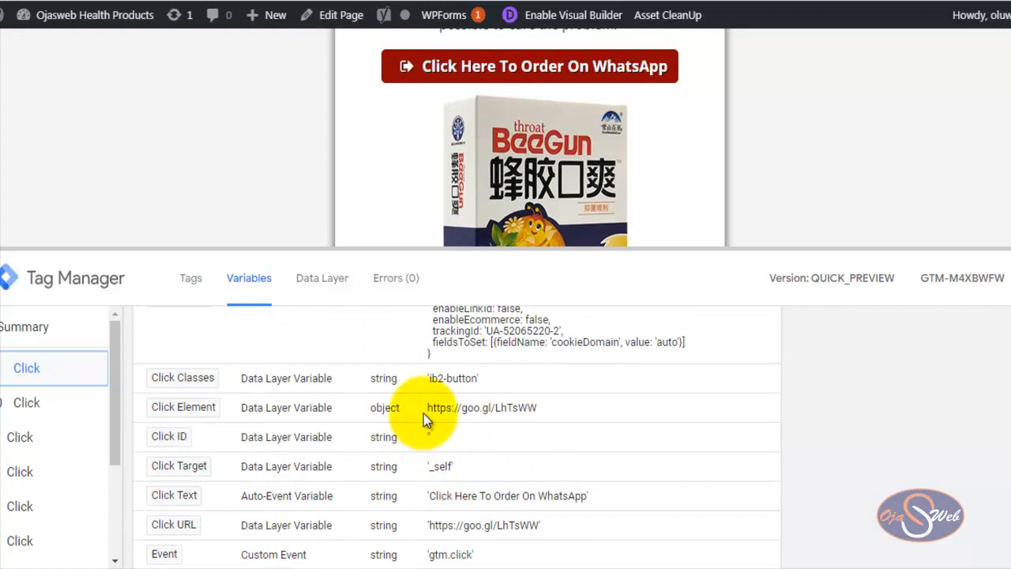
{"action": "scroll", "coordinate": [424, 414], "scroll_direction": "down", "scroll_amount": 2}
{"action": "scroll", "coordinate": [423, 413], "scroll_direction": "up", "scroll_amount": 2}
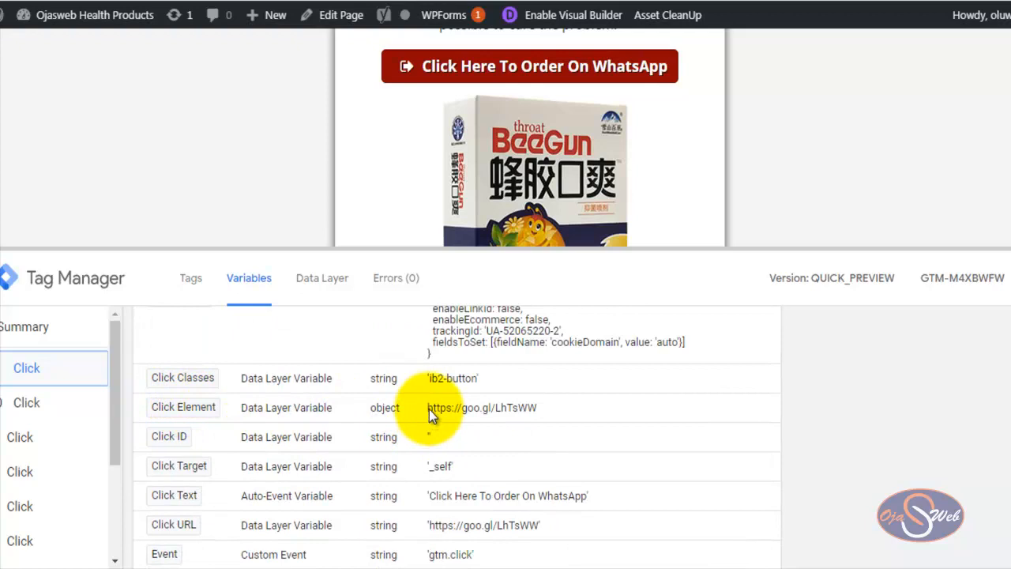
{"action": "left_click_drag", "start_coordinate": [428, 407], "coordinate": [539, 407]}
{"action": "right_click", "coordinate": [528, 410]}
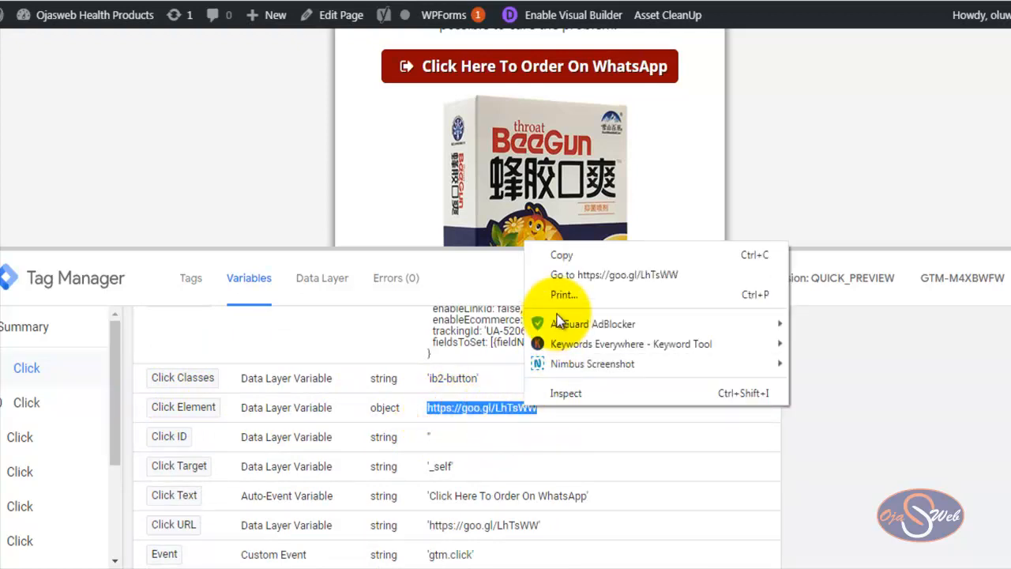
{"action": "left_click", "coordinate": [561, 252]}
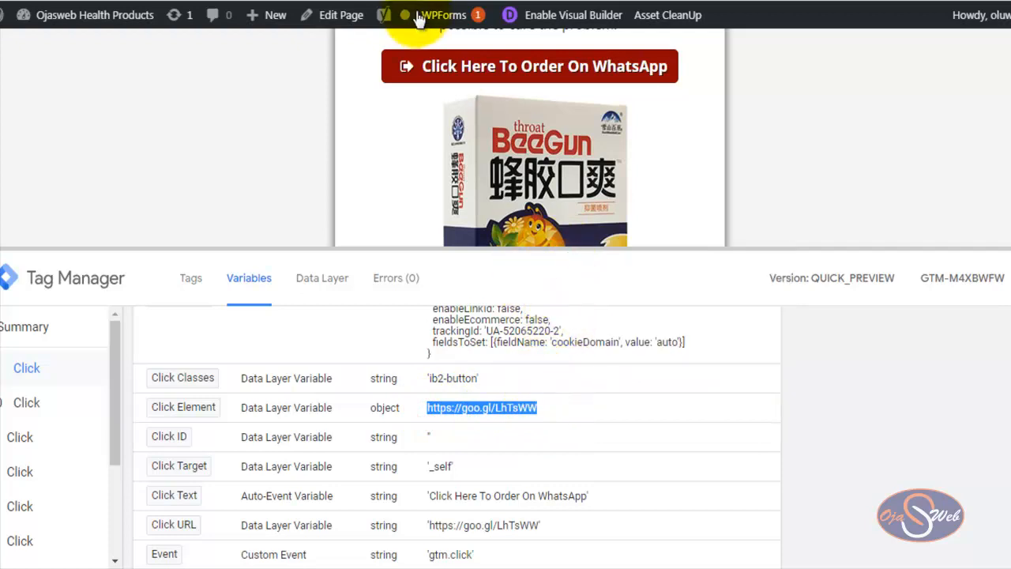
- Reopen the Button Click Trigger in Tag Manager and set it to fire on Some Clicks
{"action": "left_click", "coordinate": [98, 1]}
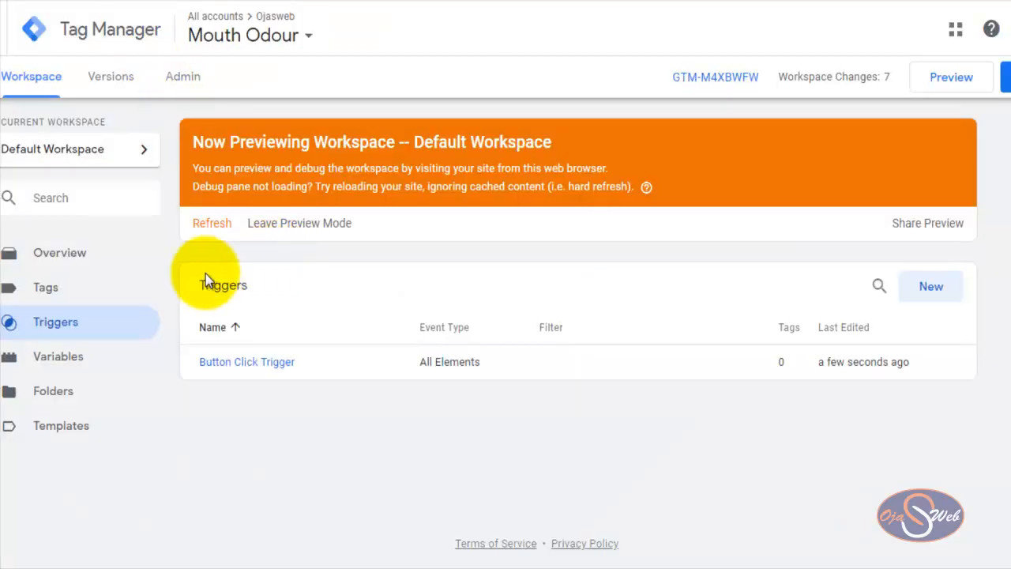
{"action": "left_click", "coordinate": [250, 363]}
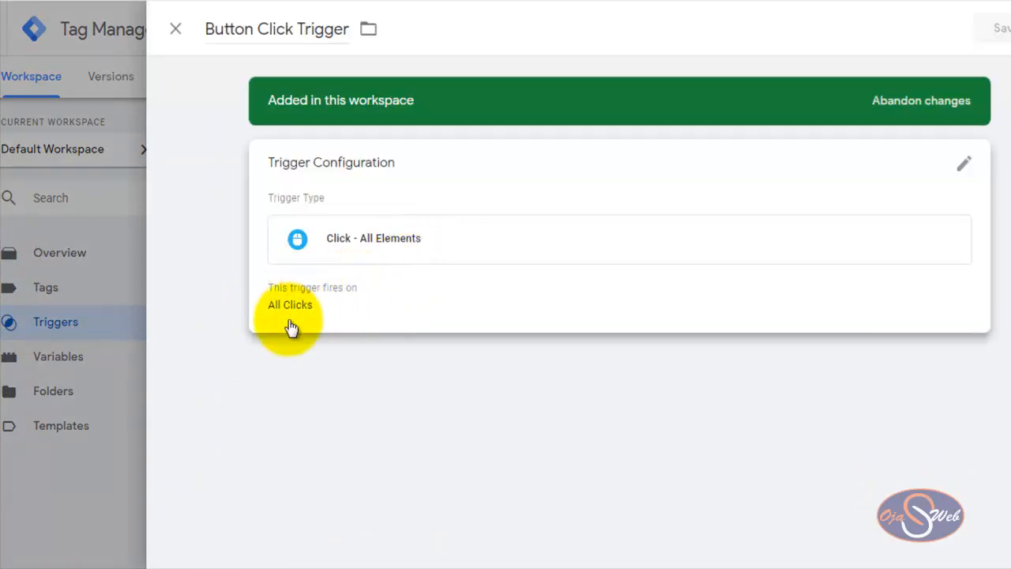
{"action": "left_click", "coordinate": [287, 304]}
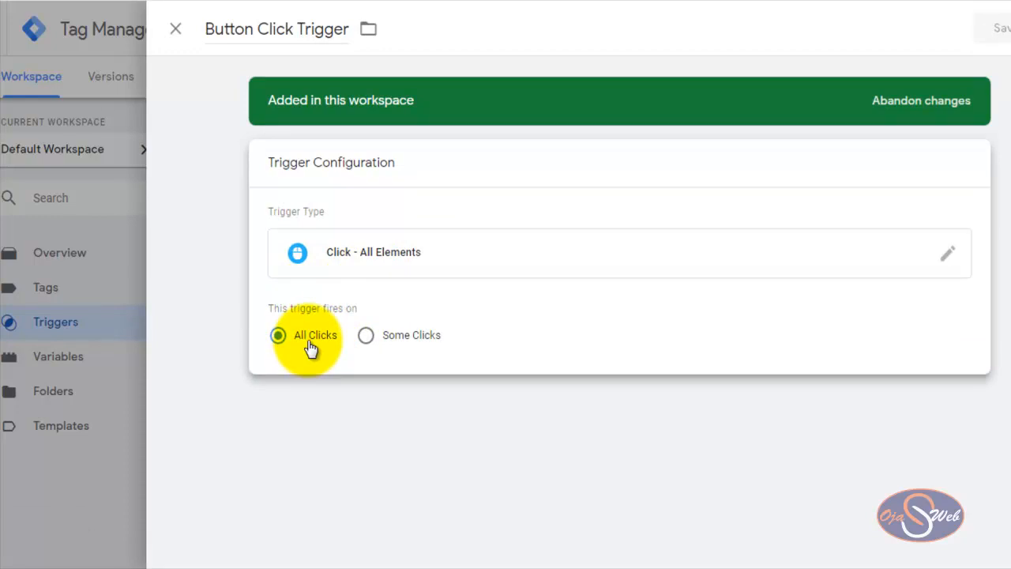
{"action": "left_click", "coordinate": [368, 337]}
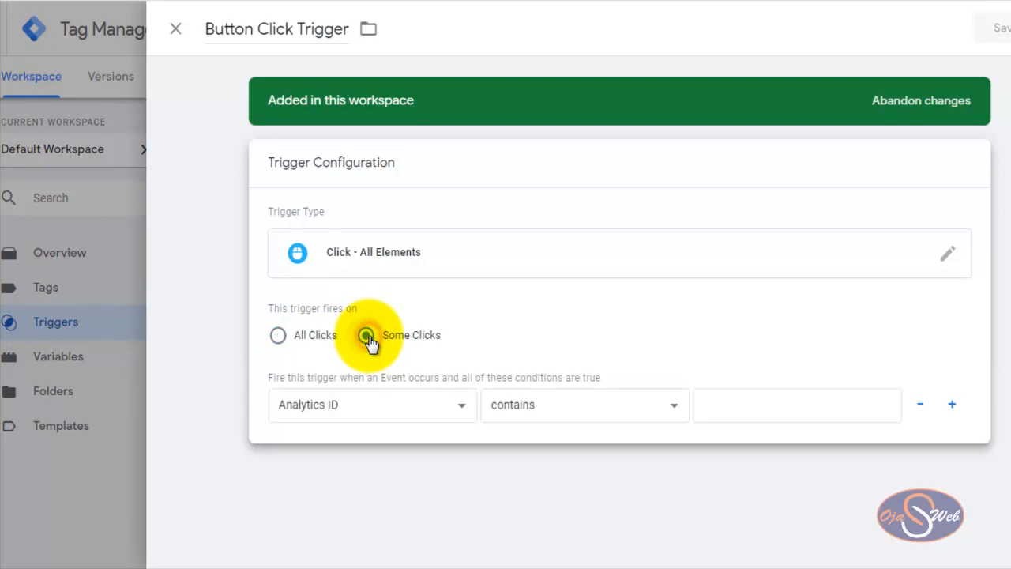
{"action": "left_click", "coordinate": [367, 402]}
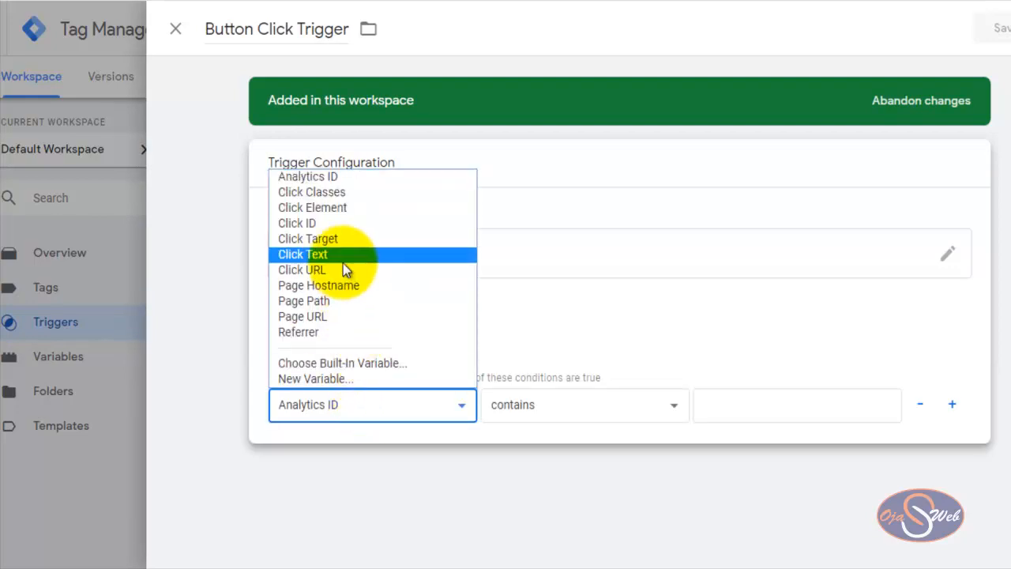
{"action": "left_click", "coordinate": [316, 207]}
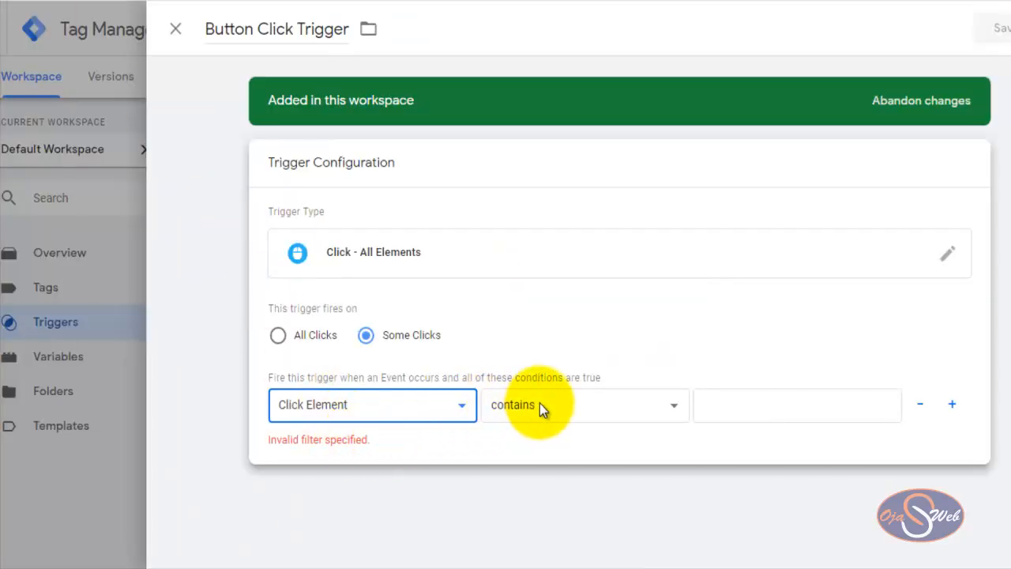
{"action": "left_click", "coordinate": [539, 405]}
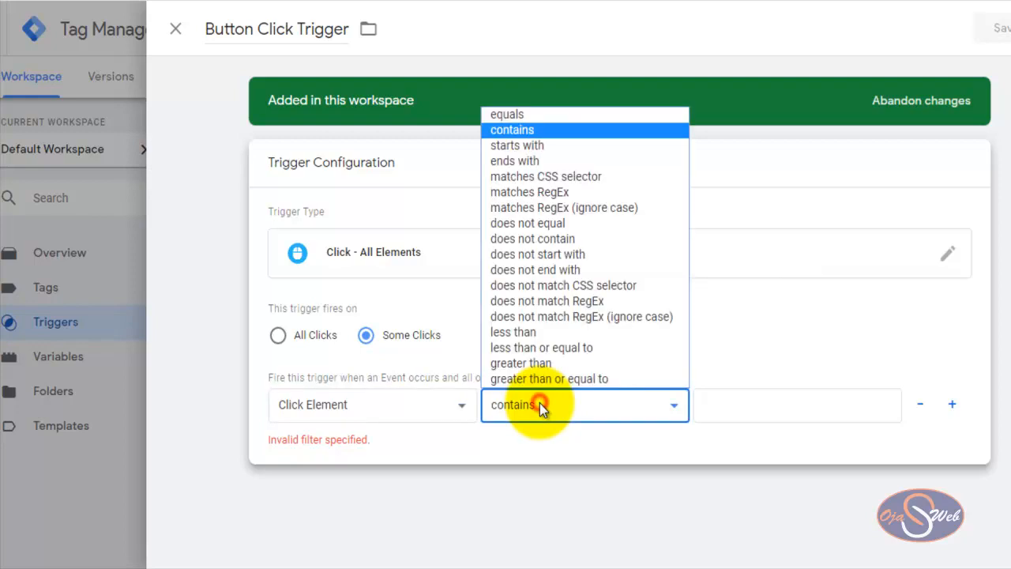
{"action": "left_click", "coordinate": [558, 116]}
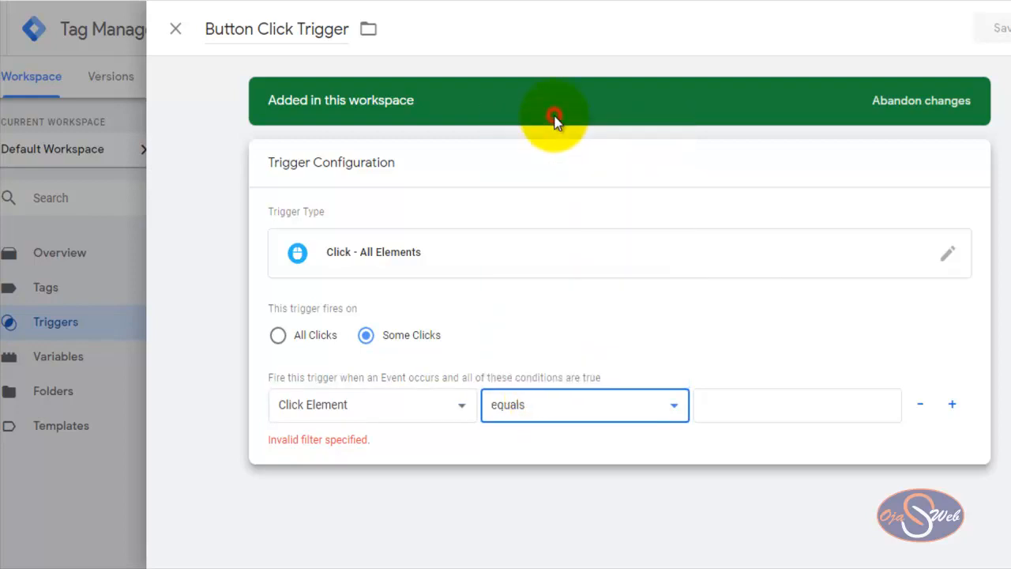
{"action": "right_click", "coordinate": [805, 404]}
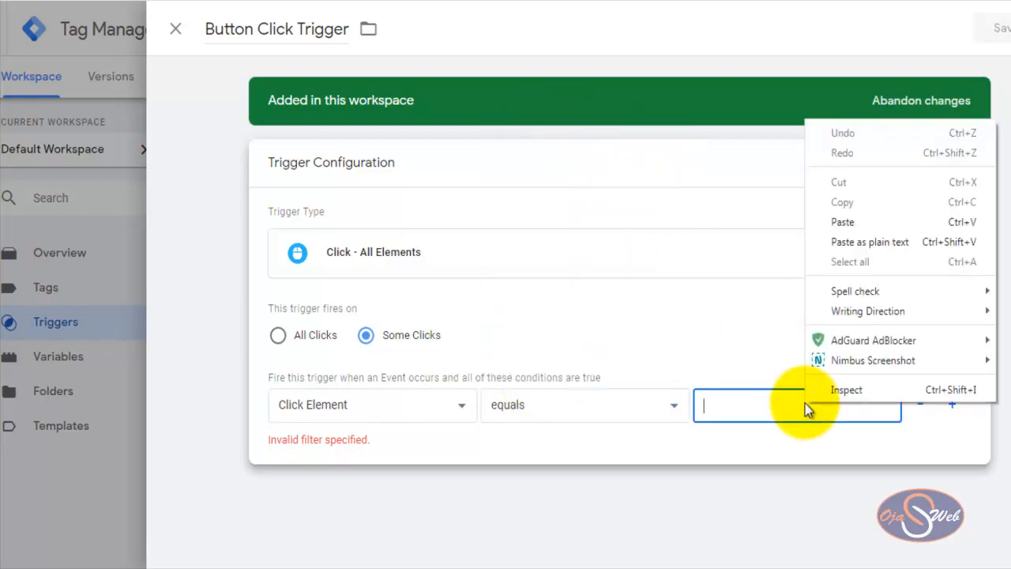
{"action": "left_click", "coordinate": [829, 223]}
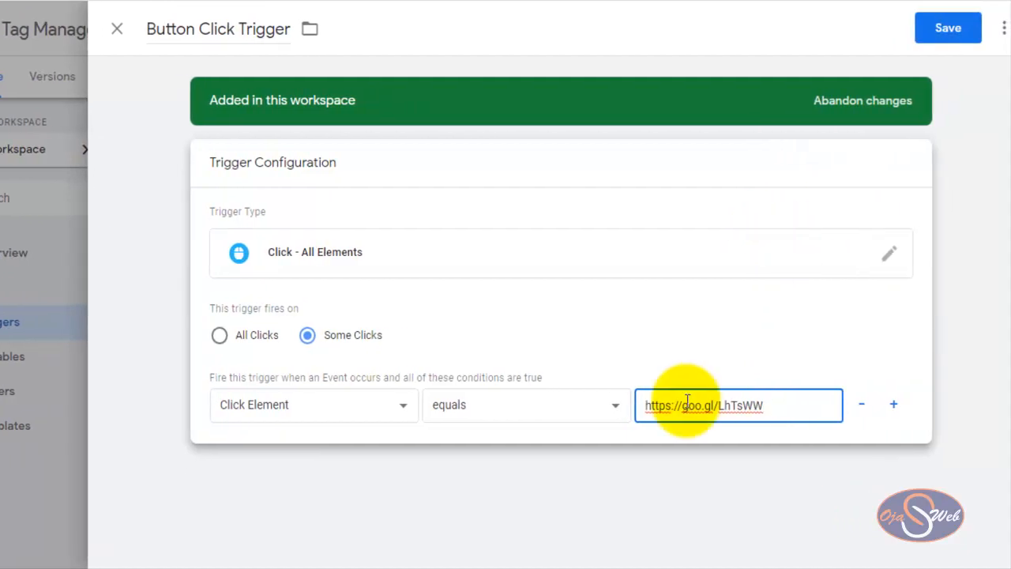
{"action": "left_click", "coordinate": [947, 28]}
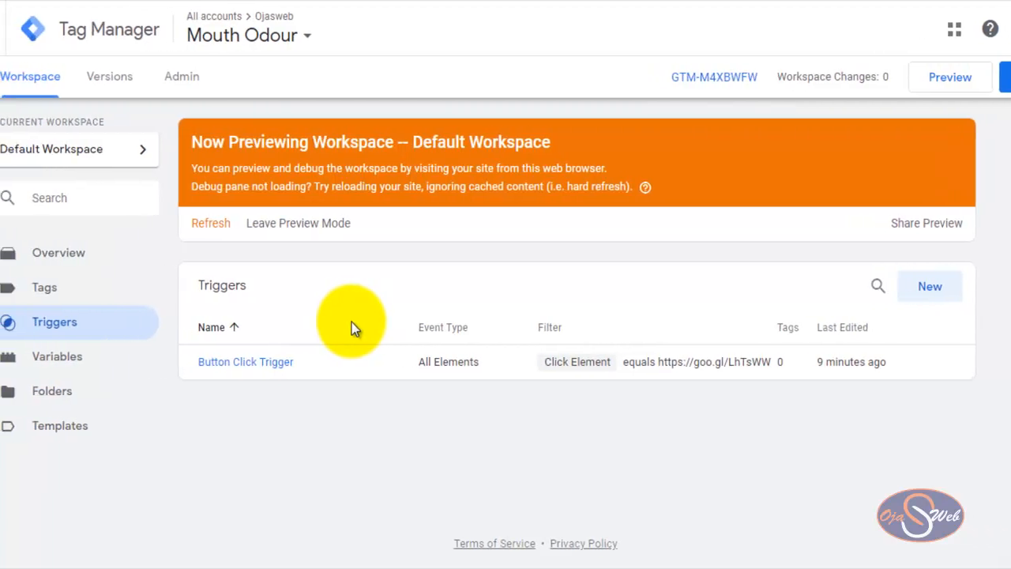
- Create a new tag in the workspace and name it Button Click Event
{"action": "left_click", "coordinate": [71, 294]}
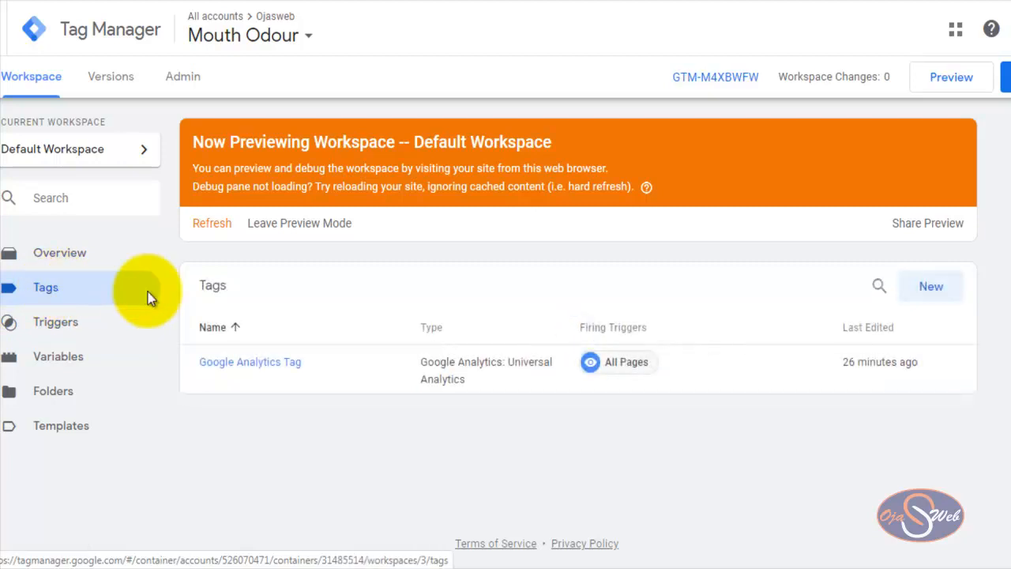
{"action": "left_click", "coordinate": [929, 287]}
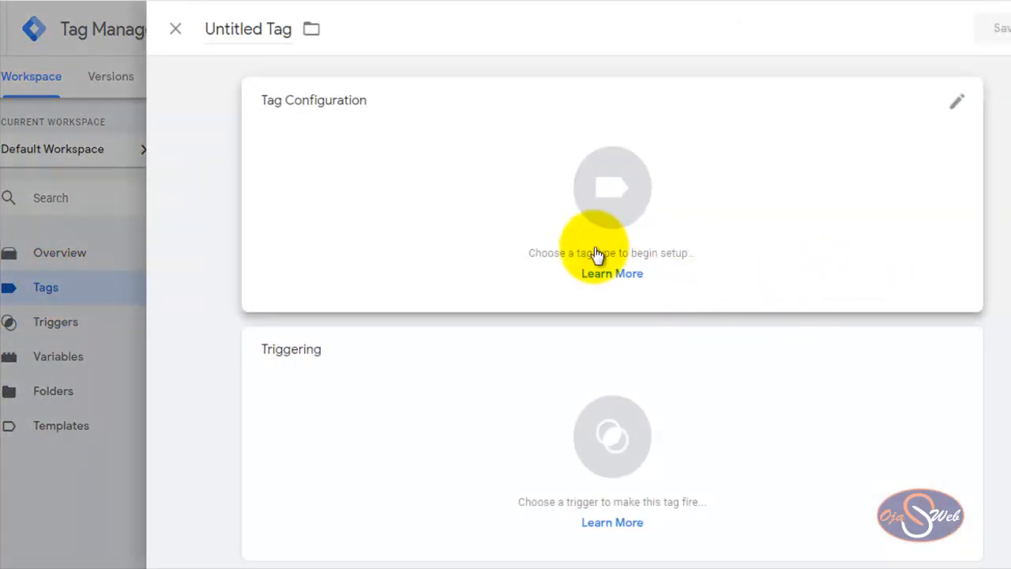
{"action": "left_click", "coordinate": [251, 29]}
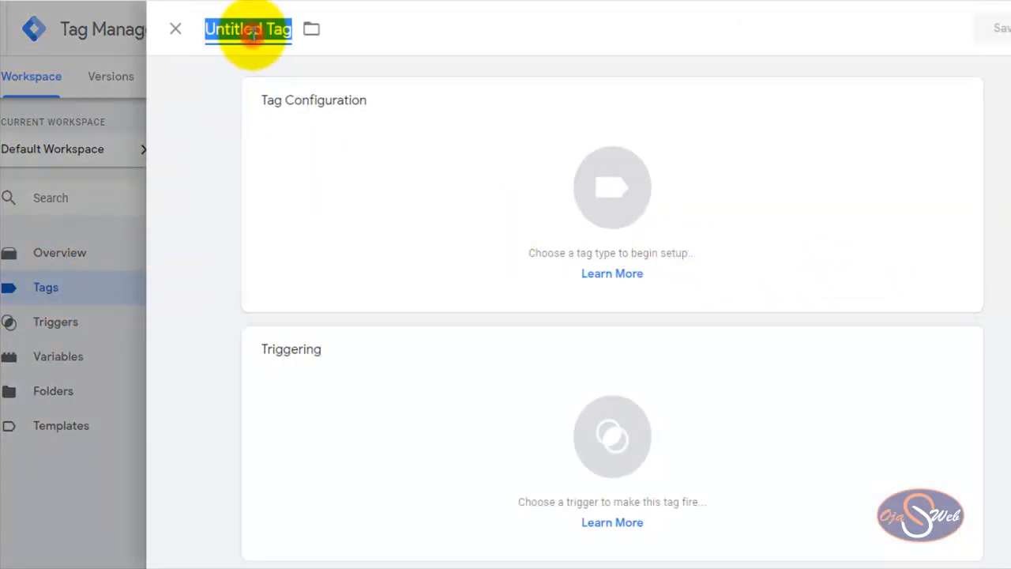
{"action": "type", "text": "Button"}
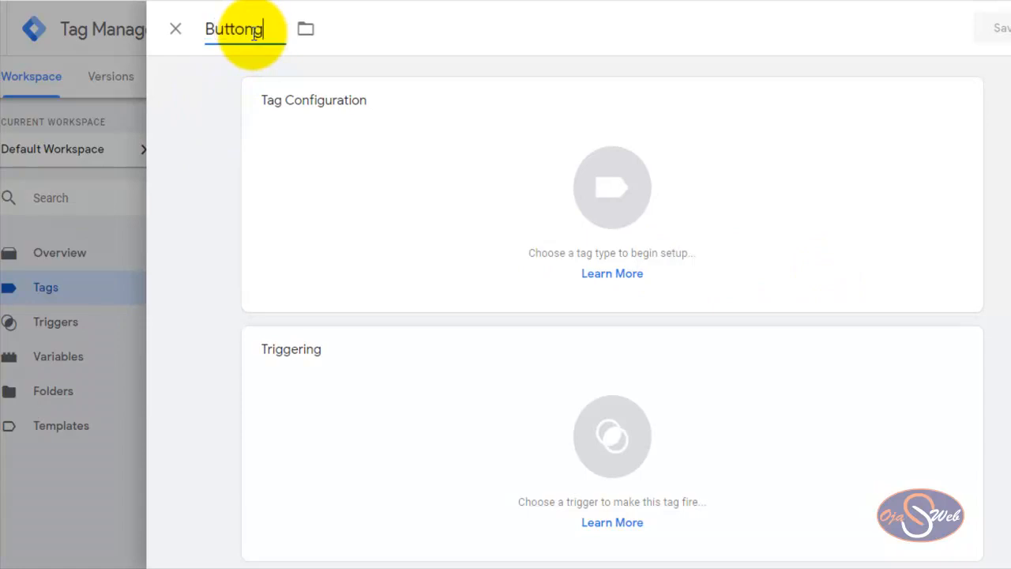
{"action": "type", "text": "Click Event"}
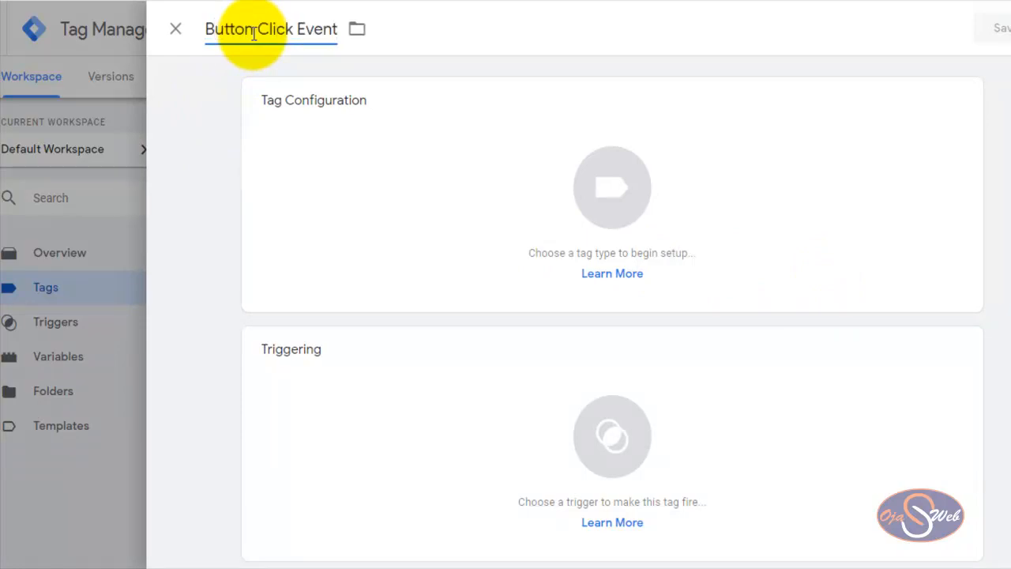
- Set the tag type to Google Analytics: Universal Analytics with Event as the track type
{"action": "left_click", "coordinate": [557, 181]}
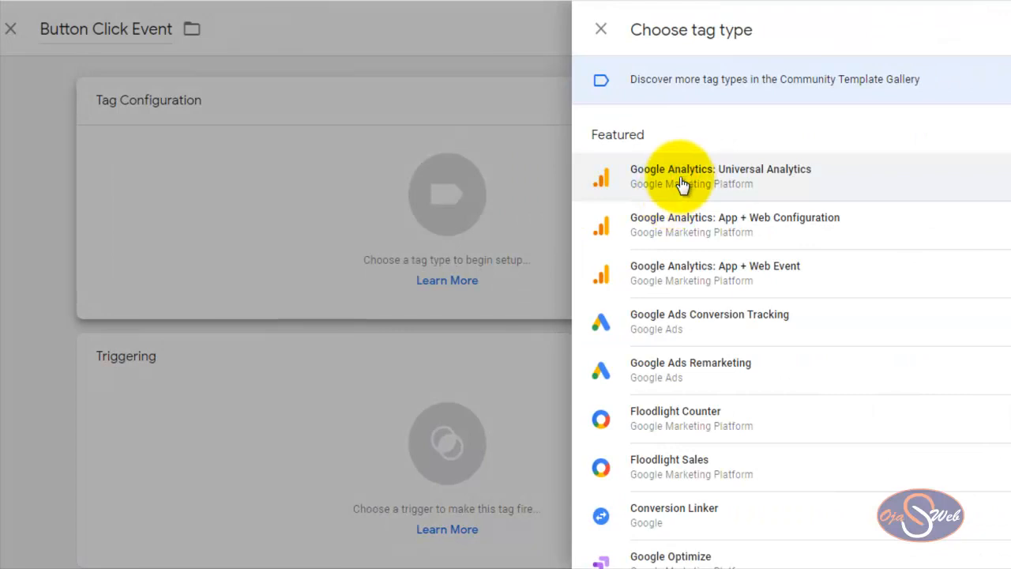
{"action": "left_click", "coordinate": [684, 181]}
{"action": "left_click", "coordinate": [398, 272]}
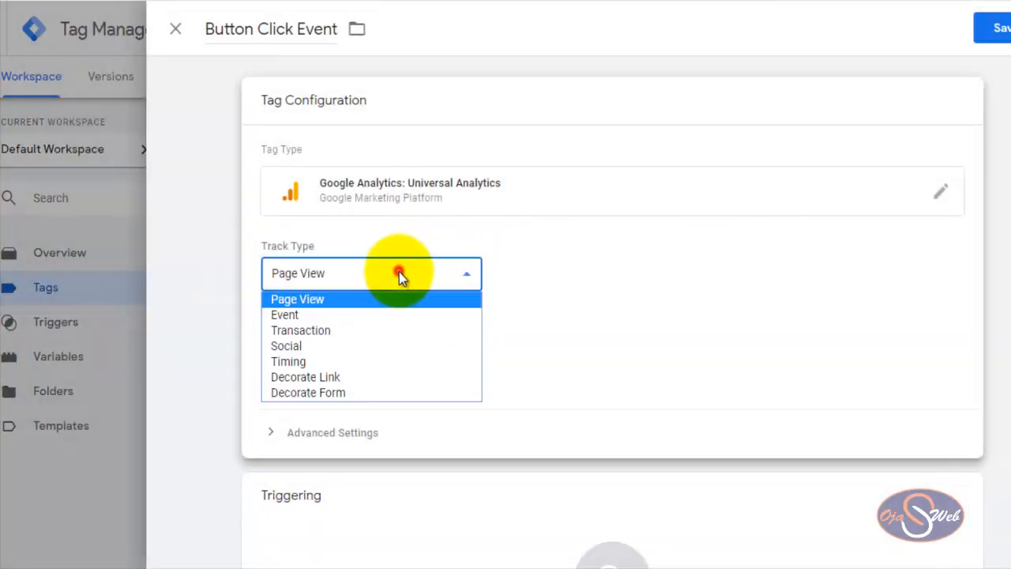
{"action": "left_click", "coordinate": [351, 316]}
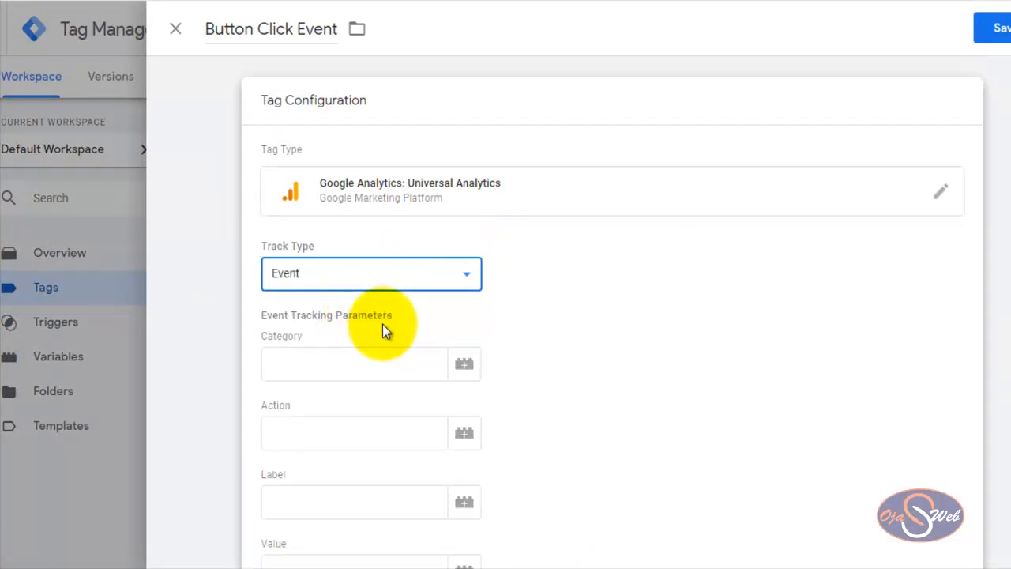
- Set the tag's Google Analytics Settings variable to {{Analytics ID}}
{"action": "scroll", "coordinate": [366, 359], "scroll_direction": "down", "scroll_amount": 1}
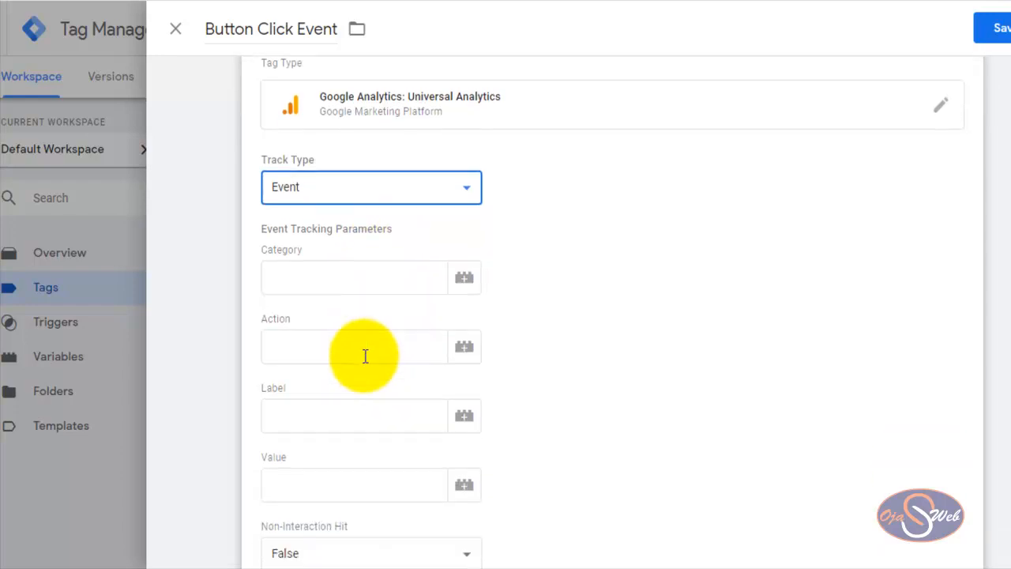
{"action": "scroll", "coordinate": [350, 281], "scroll_direction": "down", "scroll_amount": 2}
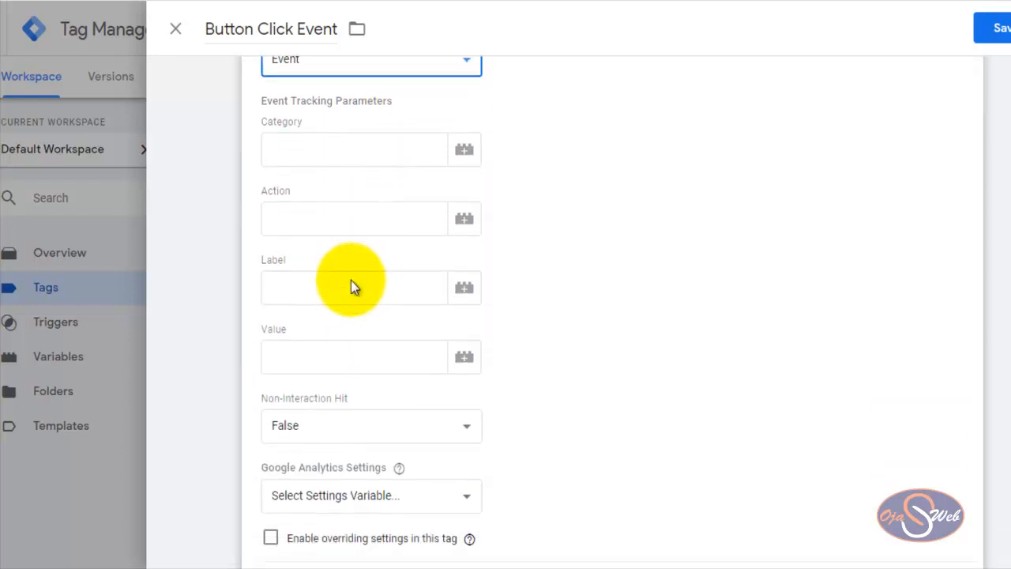
{"action": "scroll", "coordinate": [351, 280], "scroll_direction": "down", "scroll_amount": 2}
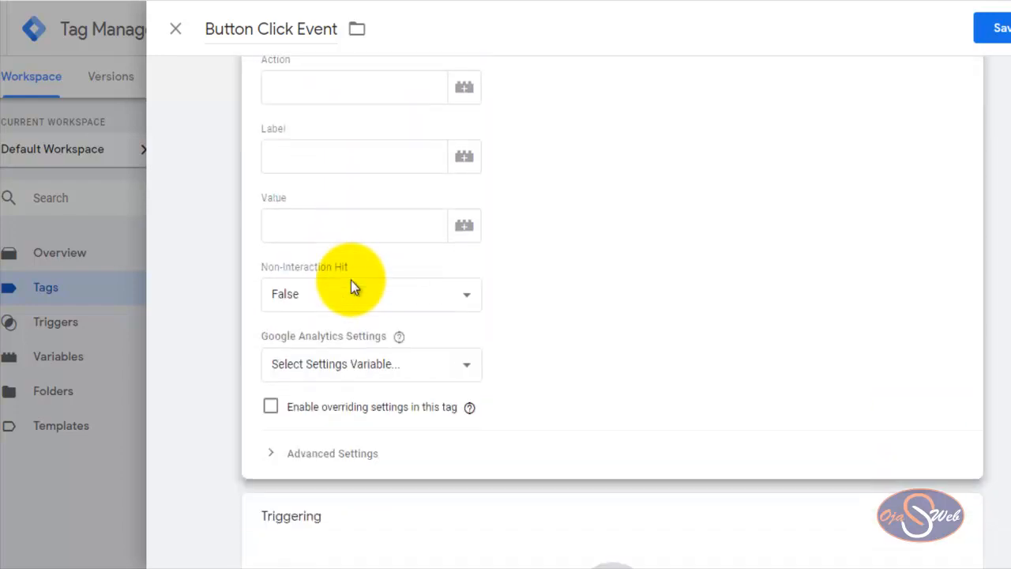
{"action": "left_click", "coordinate": [358, 364]}
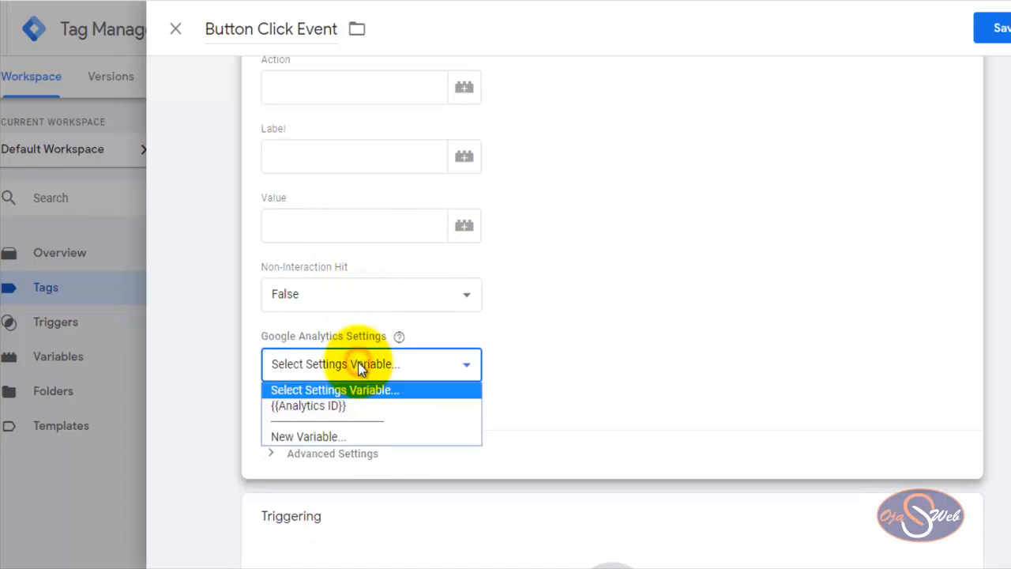
{"action": "left_click", "coordinate": [346, 404]}
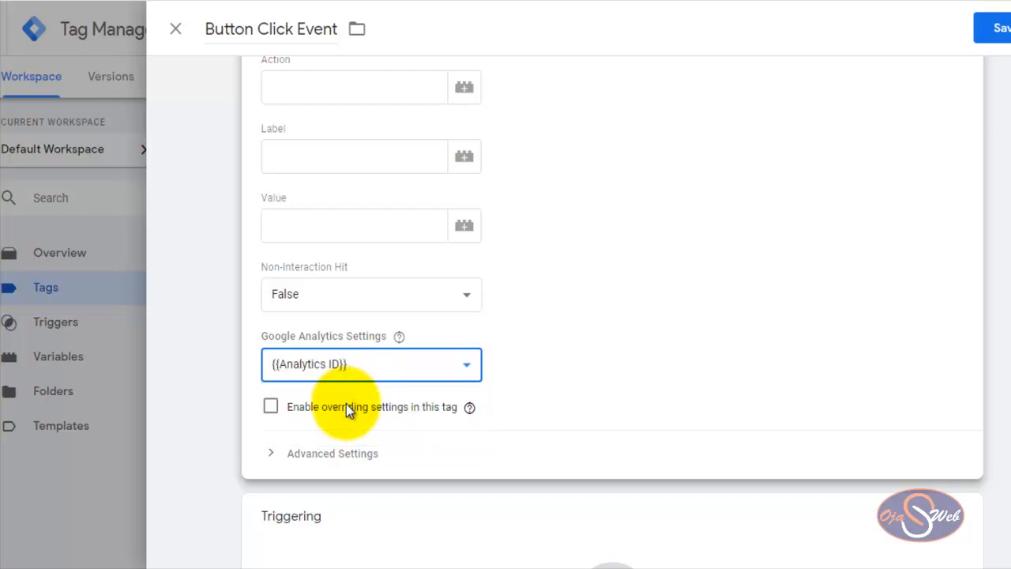
- Assign the Button Click Trigger as the tag's firing trigger and save the Button Click Event tag
{"action": "scroll", "coordinate": [346, 404], "scroll_direction": "down", "scroll_amount": 3}
{"action": "scroll", "coordinate": [572, 421], "scroll_direction": "down", "scroll_amount": 1}
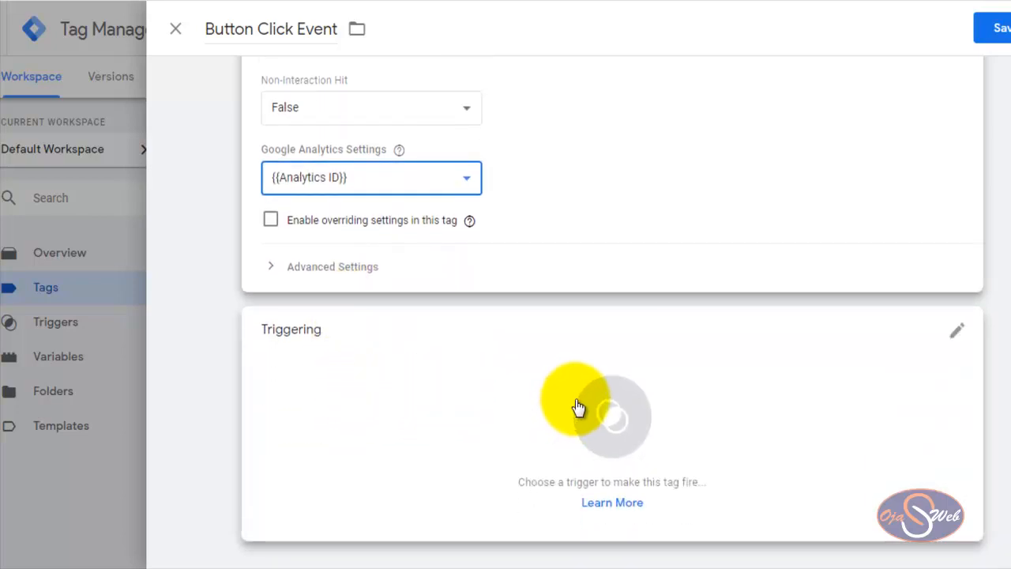
{"action": "left_click", "coordinate": [576, 405]}
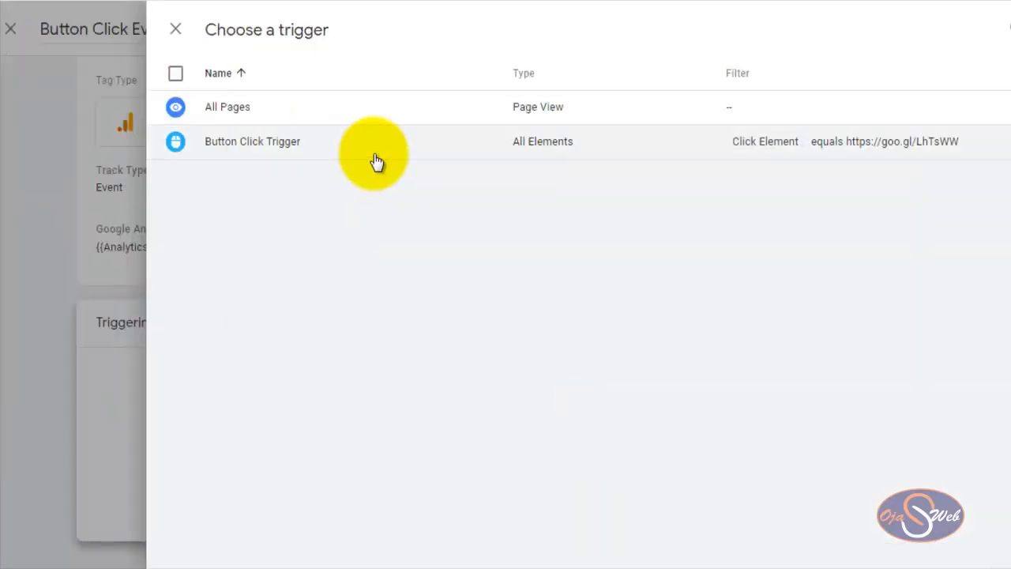
{"action": "left_click", "coordinate": [378, 157]}
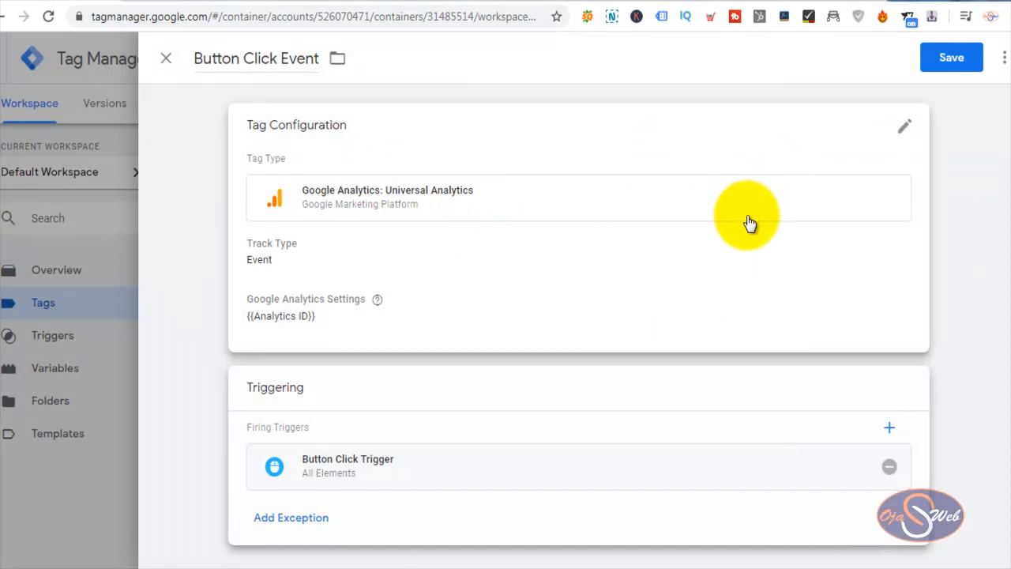
{"action": "left_click", "coordinate": [951, 57]}
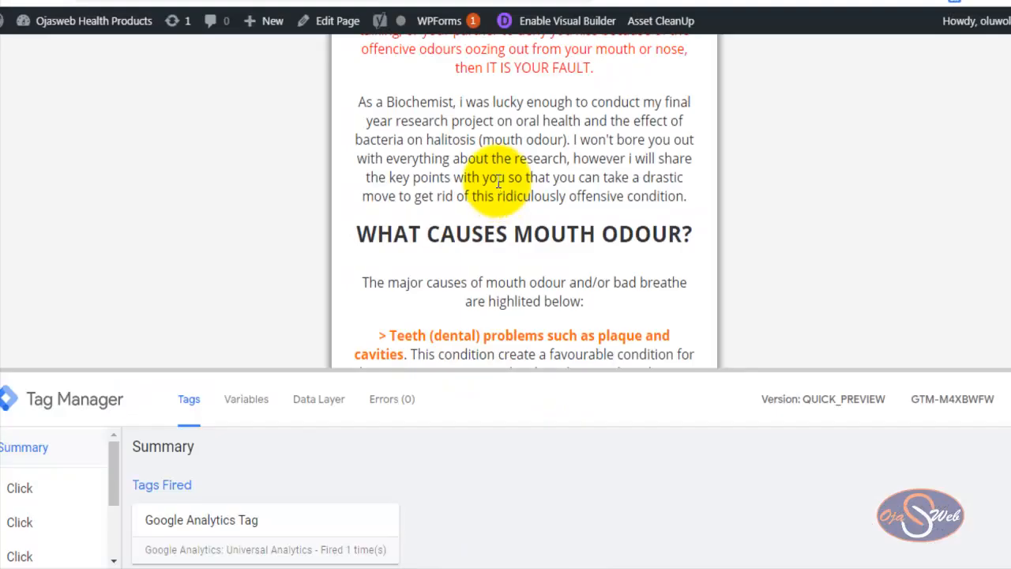
- Try the landing page's ordinary text in preview mode and enlarge the debug pane to inspect the fired and unfired tags
{"action": "scroll", "coordinate": [480, 197], "scroll_direction": "up", "scroll_amount": 2}
{"action": "left_click", "coordinate": [480, 132]}
{"action": "scroll", "coordinate": [643, 183], "scroll_direction": "down", "scroll_amount": 2}
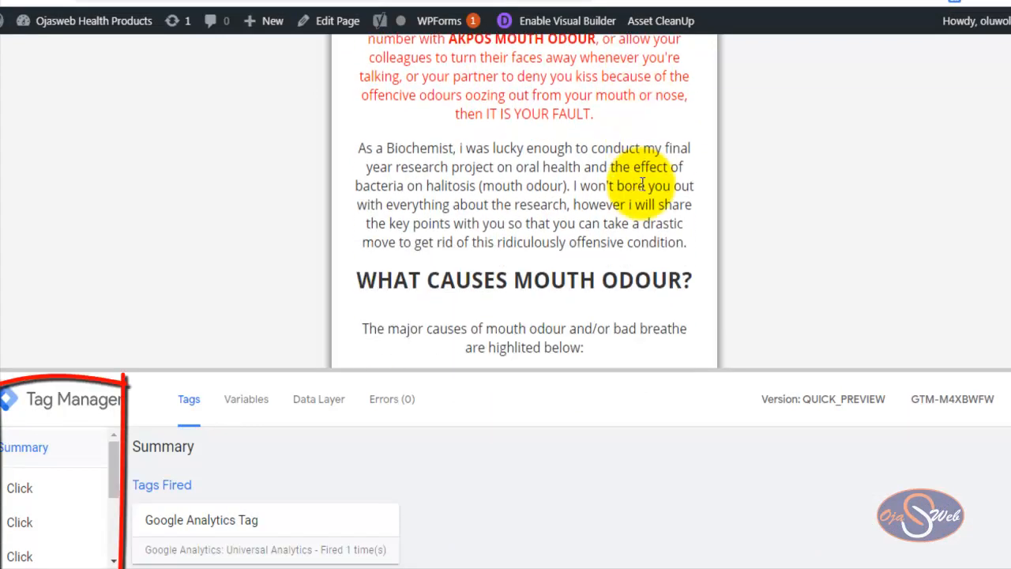
{"action": "scroll", "coordinate": [472, 189], "scroll_direction": "down", "scroll_amount": 3}
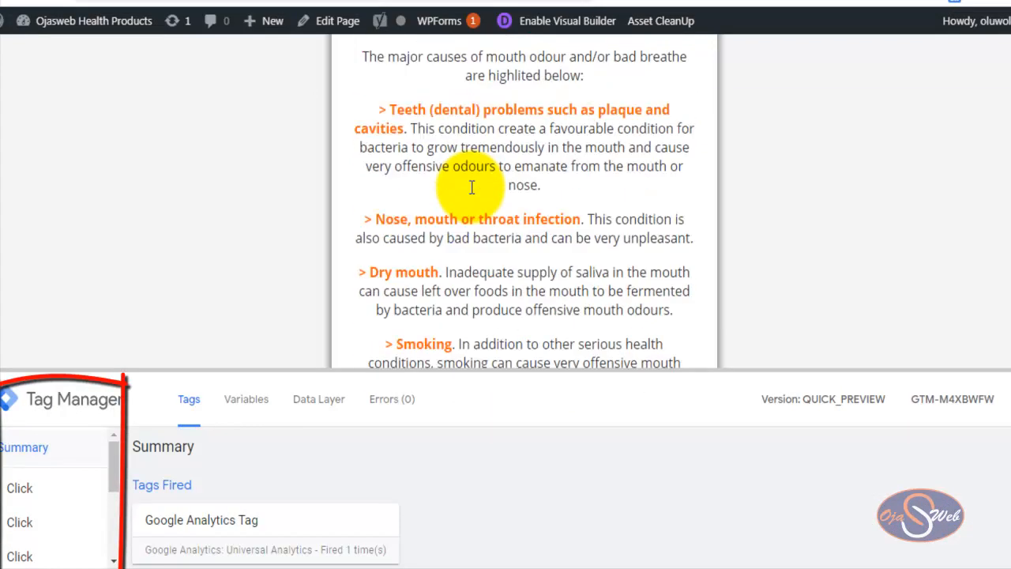
{"action": "scroll", "coordinate": [535, 183], "scroll_direction": "down", "scroll_amount": 3}
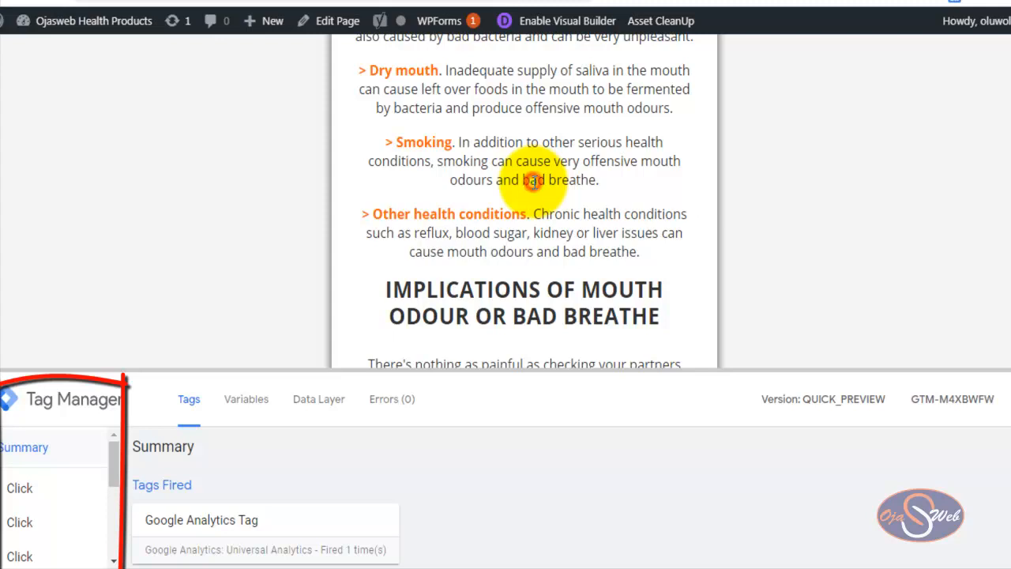
{"action": "left_click_drag", "start_coordinate": [518, 370], "coordinate": [515, 207]}
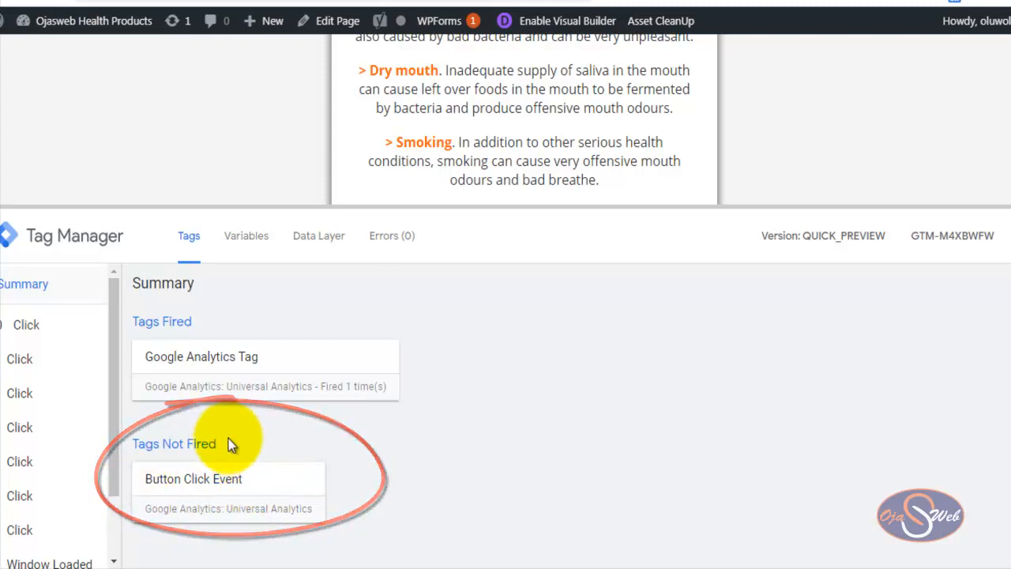
- Test the Button Click Event tag on more plain page text and on the Click Here To Order On WhatsApp button
{"action": "left_click", "coordinate": [534, 123]}
{"action": "scroll", "coordinate": [572, 115], "scroll_direction": "down", "scroll_amount": 1}
{"action": "scroll", "coordinate": [572, 114], "scroll_direction": "down", "scroll_amount": 2}
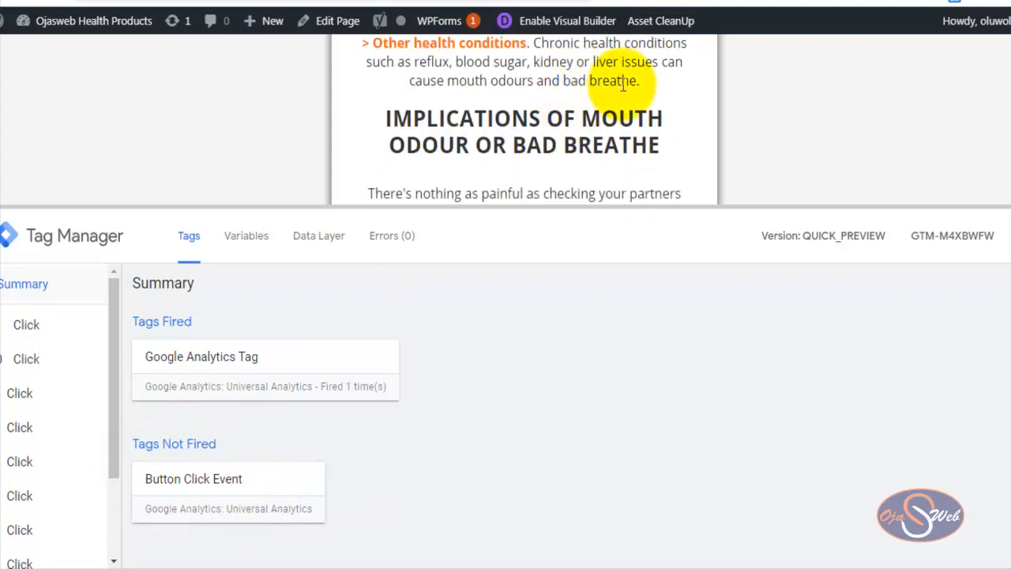
{"action": "left_click", "coordinate": [623, 84]}
{"action": "scroll", "coordinate": [568, 101], "scroll_direction": "down", "scroll_amount": 3}
{"action": "left_click", "coordinate": [511, 111]}
{"action": "scroll", "coordinate": [513, 108], "scroll_direction": "down", "scroll_amount": 6}
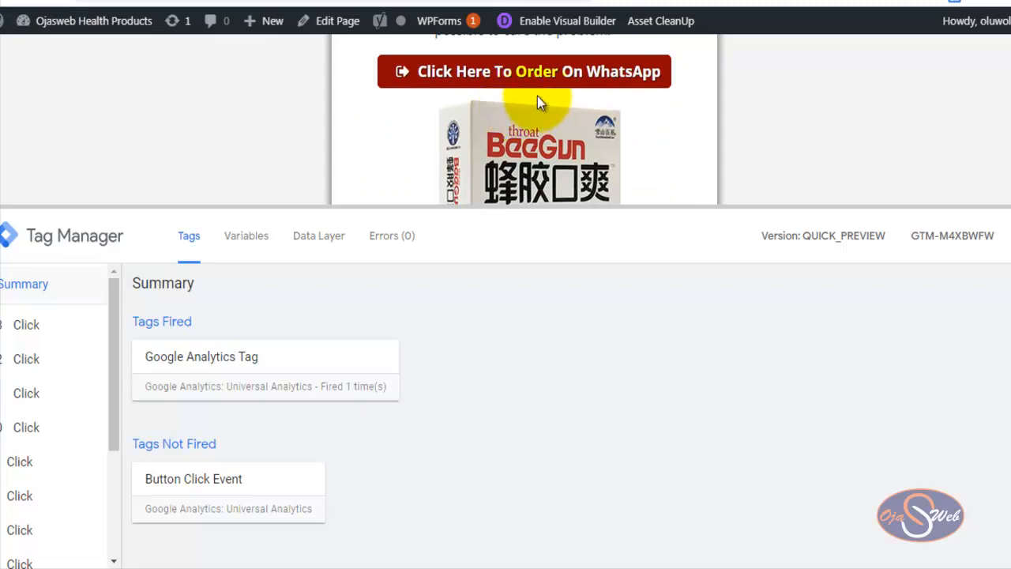
{"action": "left_click", "coordinate": [582, 73]}
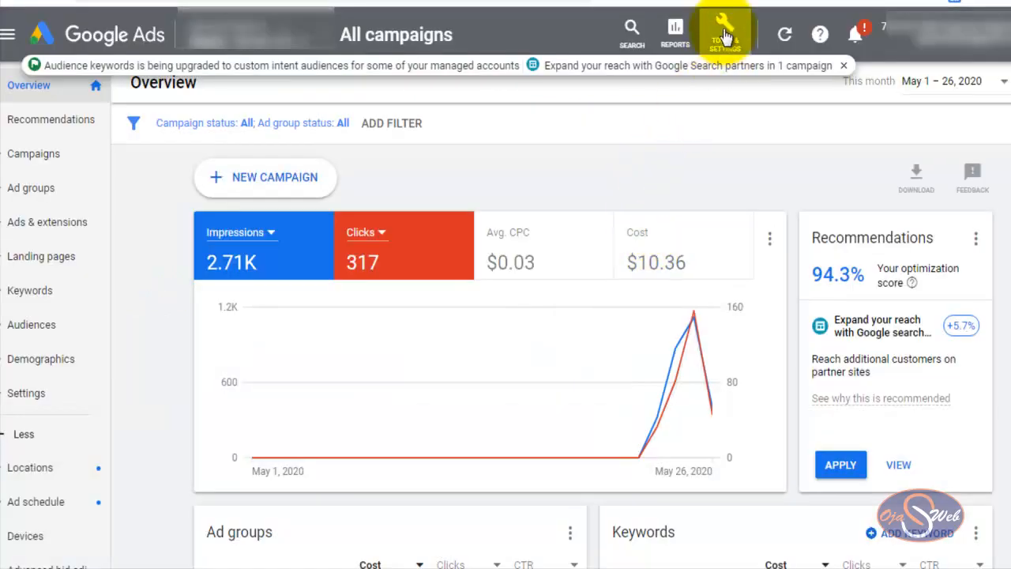
- In Google Ads, open the conversions section and start a new conversion action for website conversions
{"action": "left_click", "coordinate": [725, 38]}
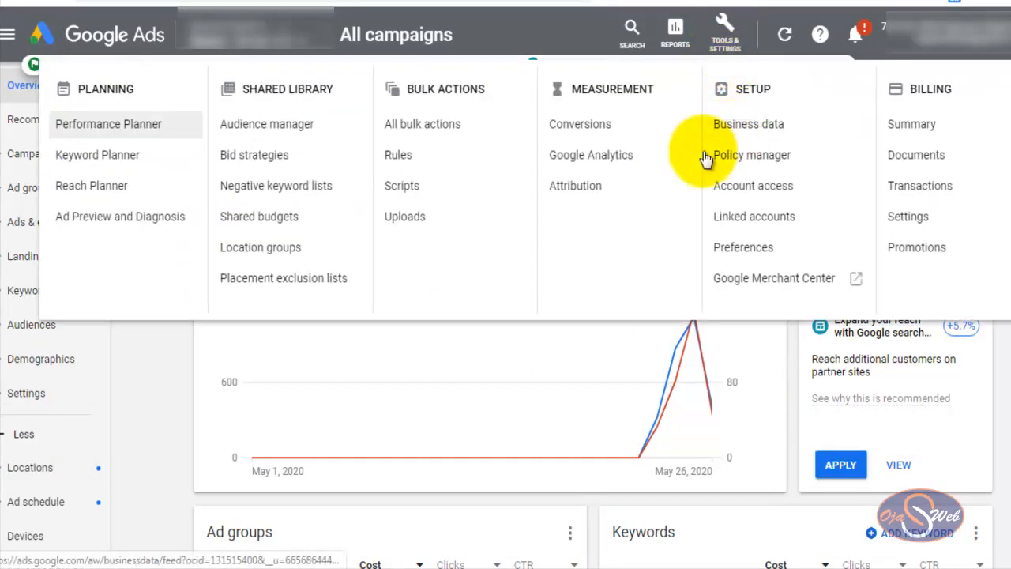
{"action": "left_click", "coordinate": [568, 128]}
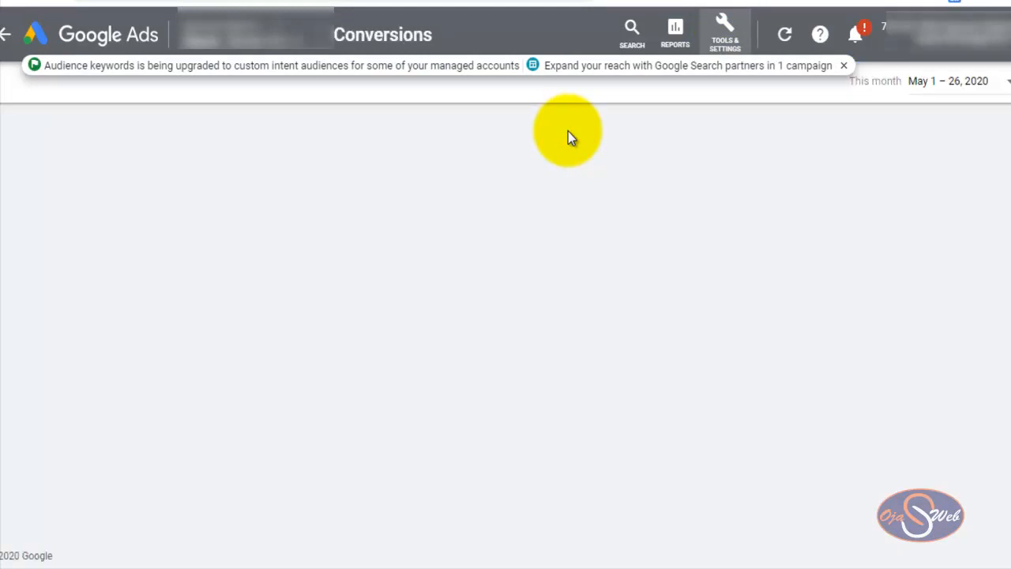
{"action": "left_click", "coordinate": [142, 125]}
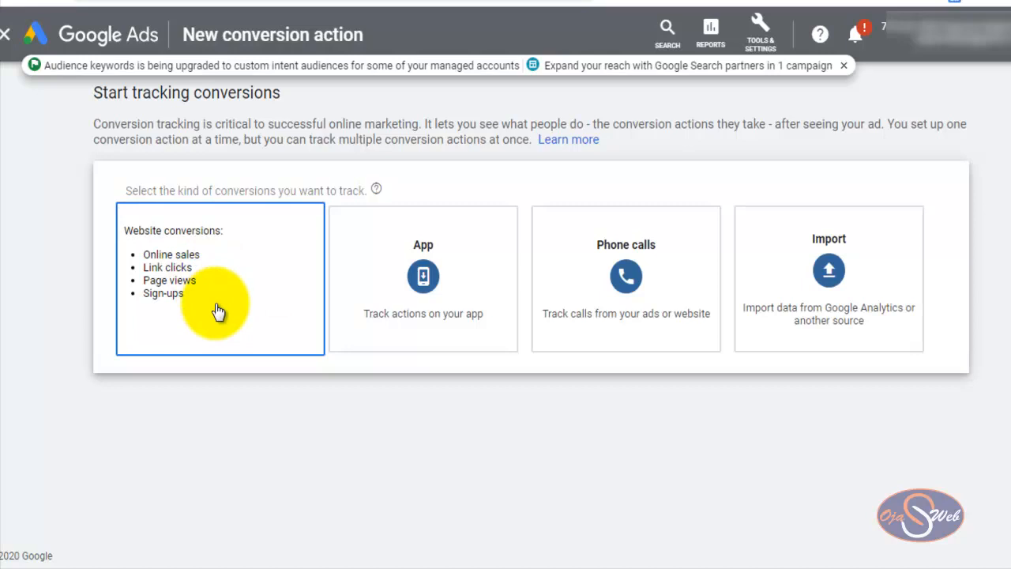
{"action": "left_click", "coordinate": [194, 271]}
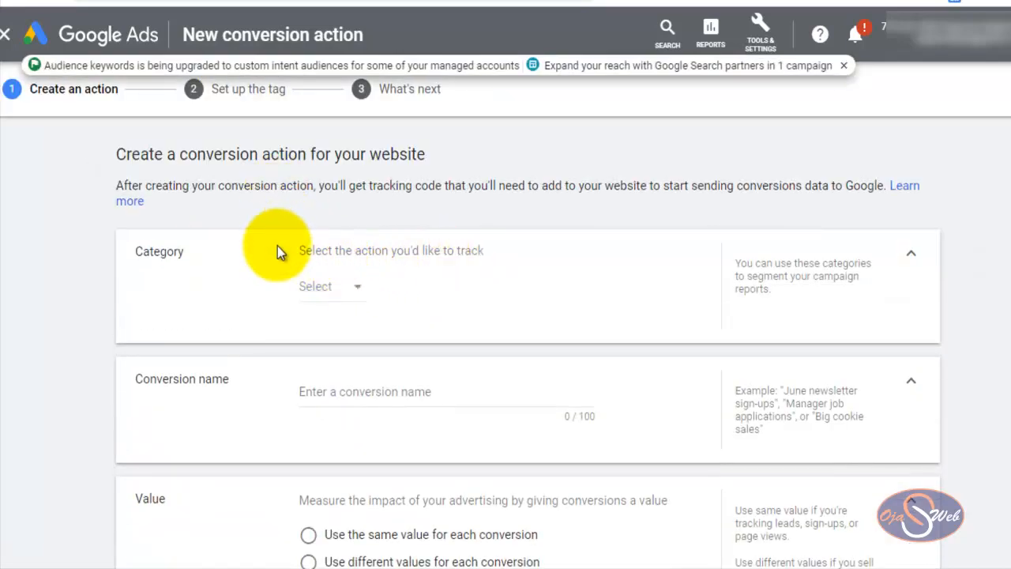
- Set the conversion category to Outbound click and name the conversion Mouth Odour Event
{"action": "left_click", "coordinate": [330, 288]}
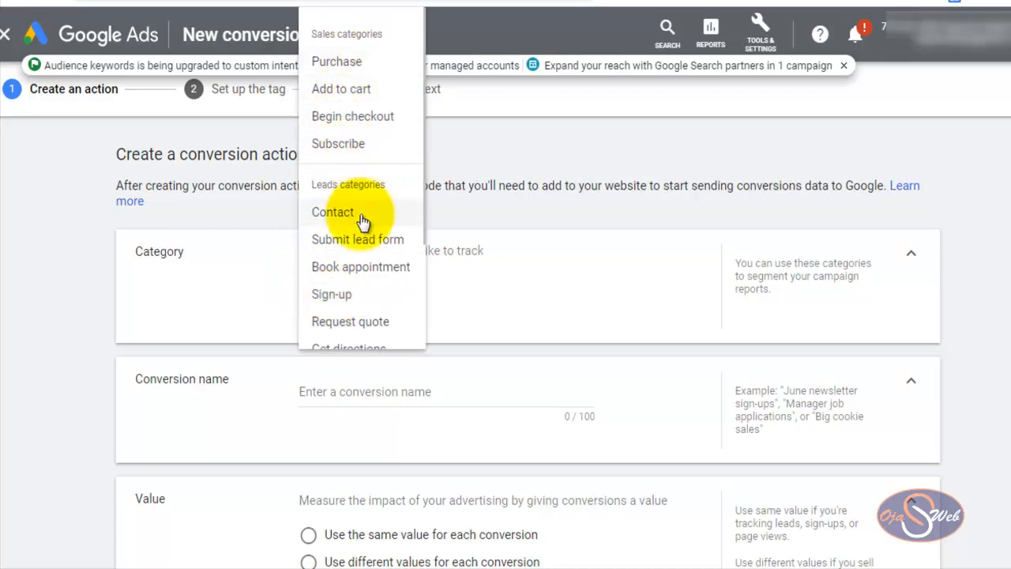
{"action": "scroll", "coordinate": [361, 219], "scroll_direction": "down", "scroll_amount": 1}
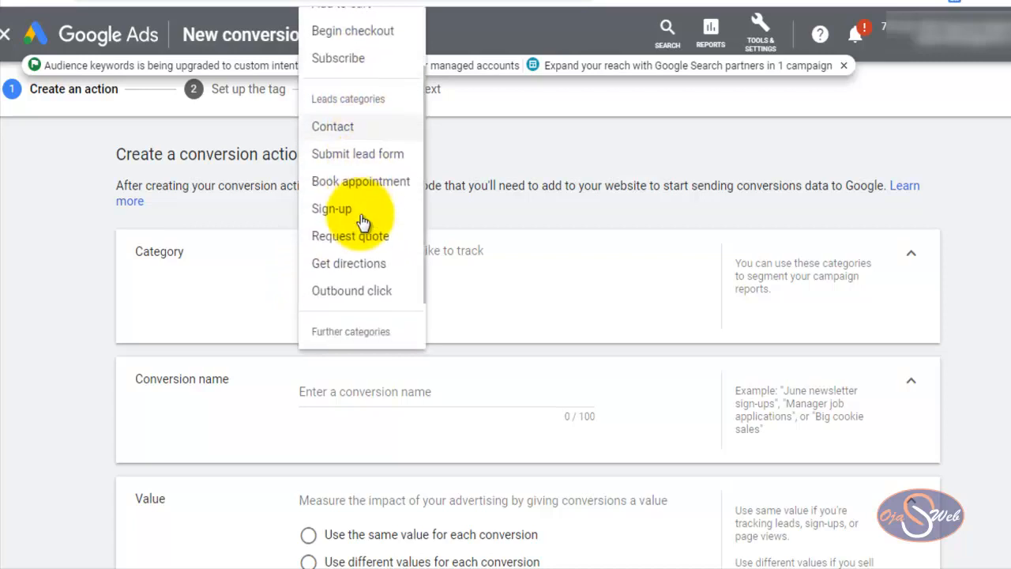
{"action": "left_click", "coordinate": [348, 307]}
{"action": "scroll", "coordinate": [506, 292], "scroll_direction": "down", "scroll_amount": 2}
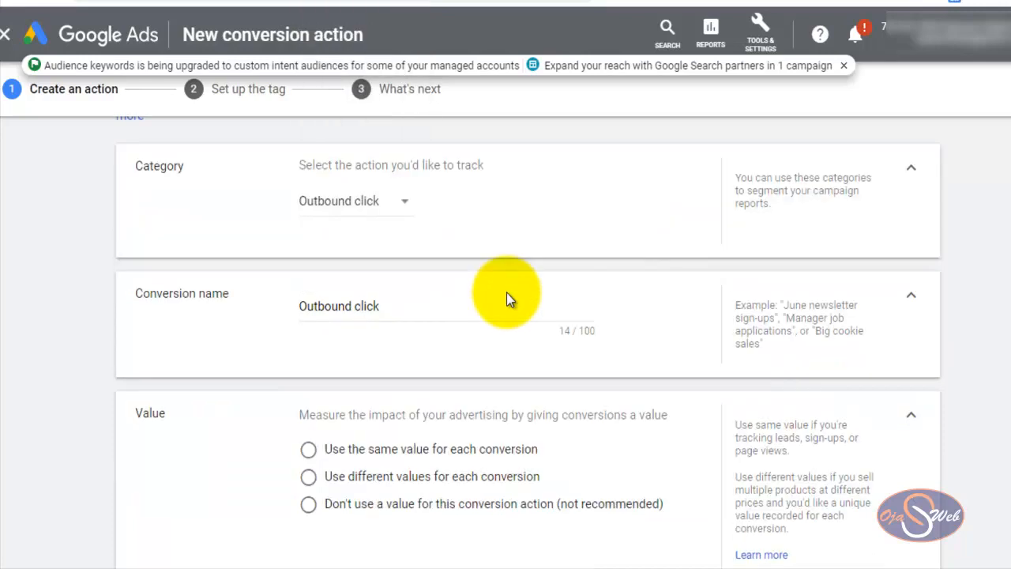
{"action": "left_click", "coordinate": [343, 220]}
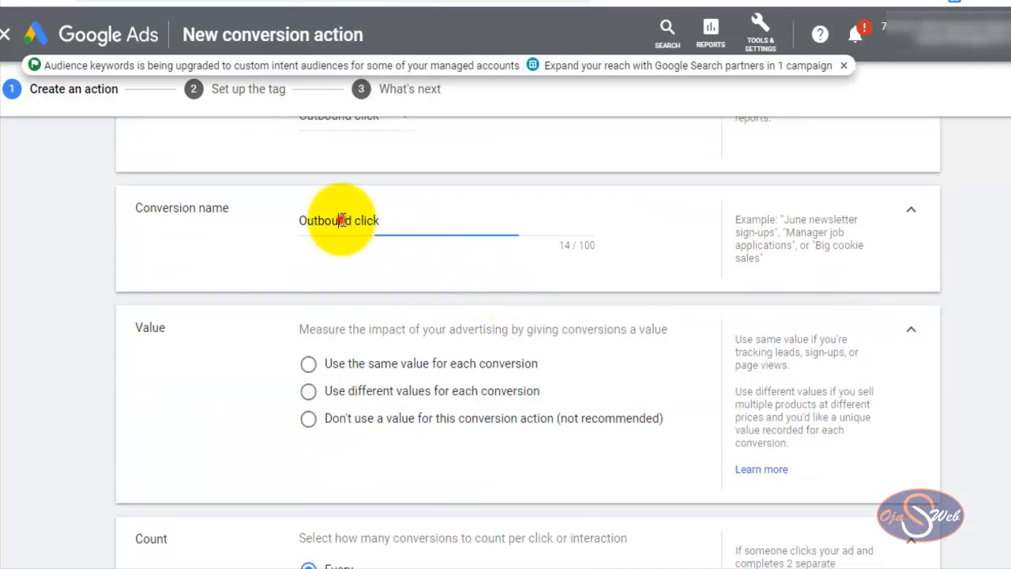
{"action": "key", "text": "ctrl+a"}
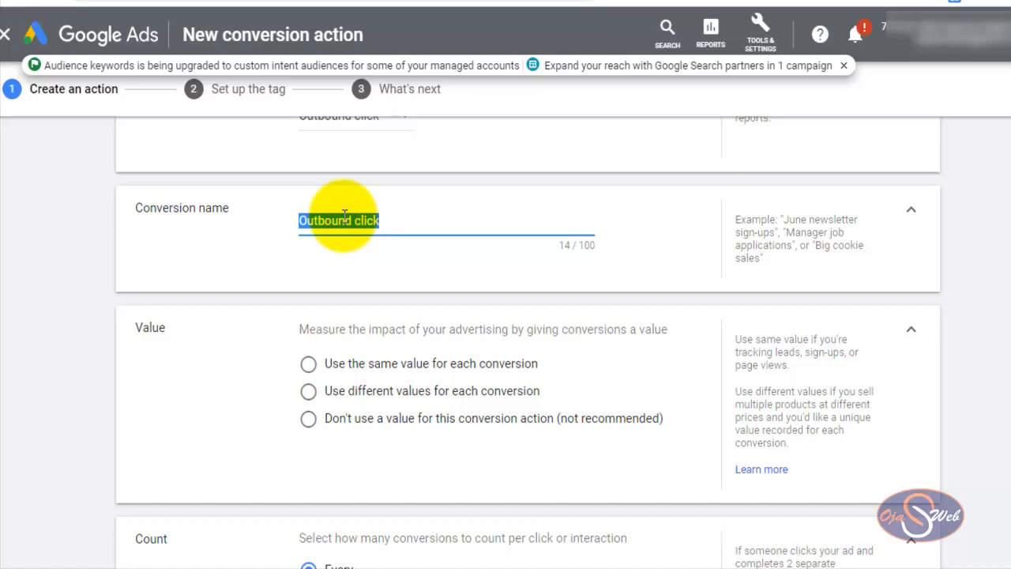
{"action": "type", "text": "Mouth Odour Event"}
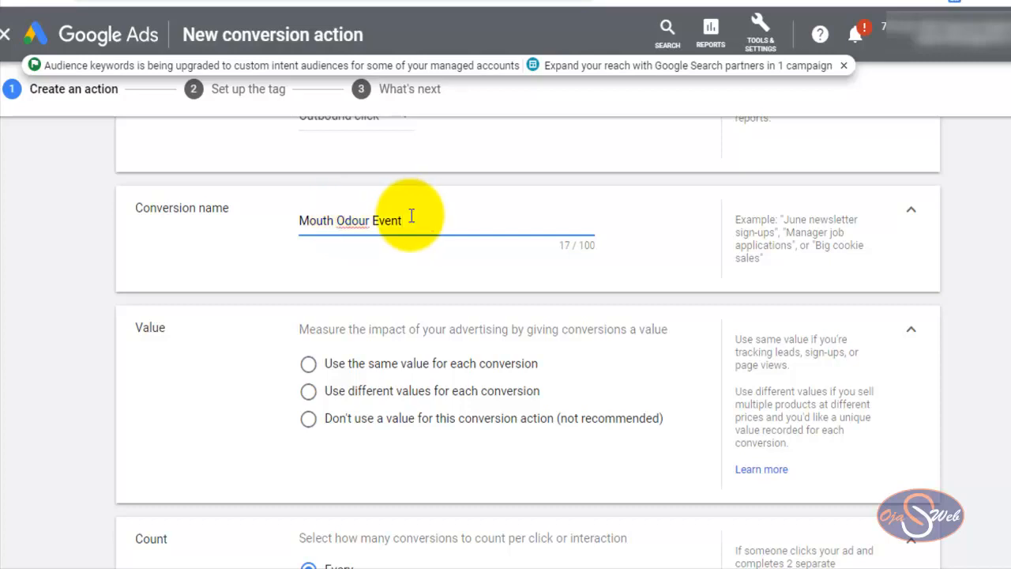
- Use the same value of 1 US Dollar for each conversion and set the count to One
{"action": "scroll", "coordinate": [412, 217], "scroll_direction": "down", "scroll_amount": 1}
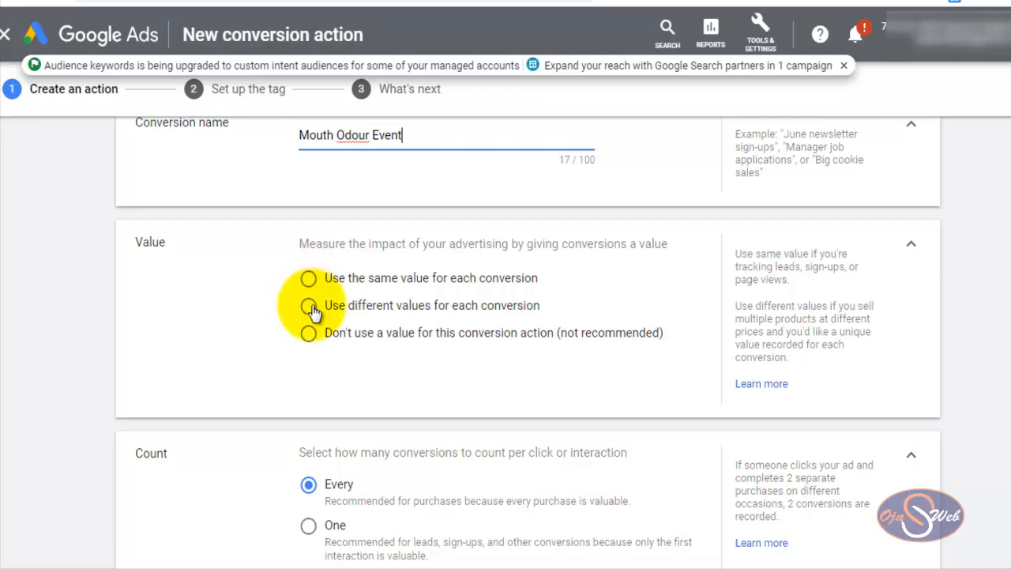
{"action": "left_click", "coordinate": [309, 279]}
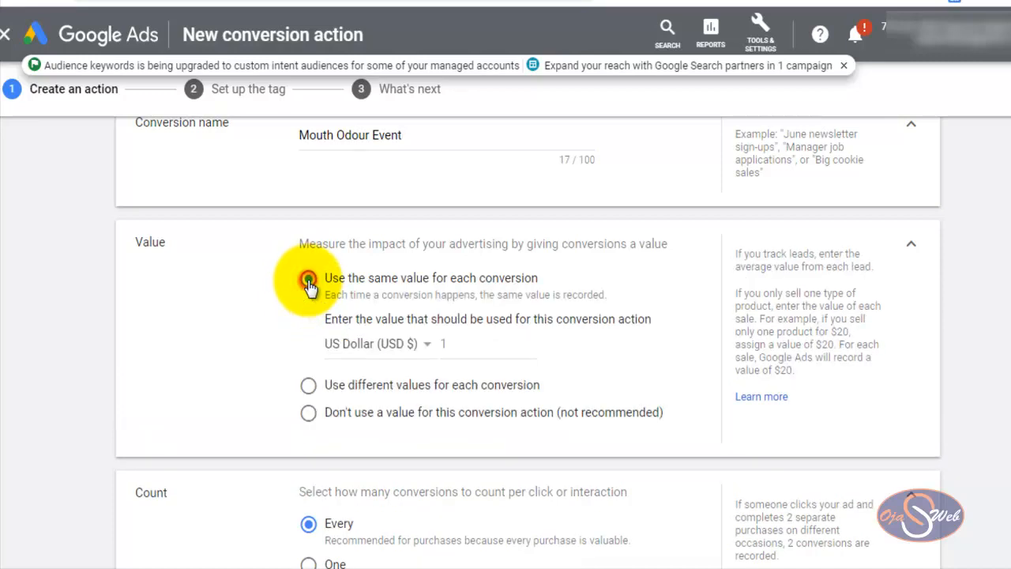
{"action": "left_click", "coordinate": [447, 344]}
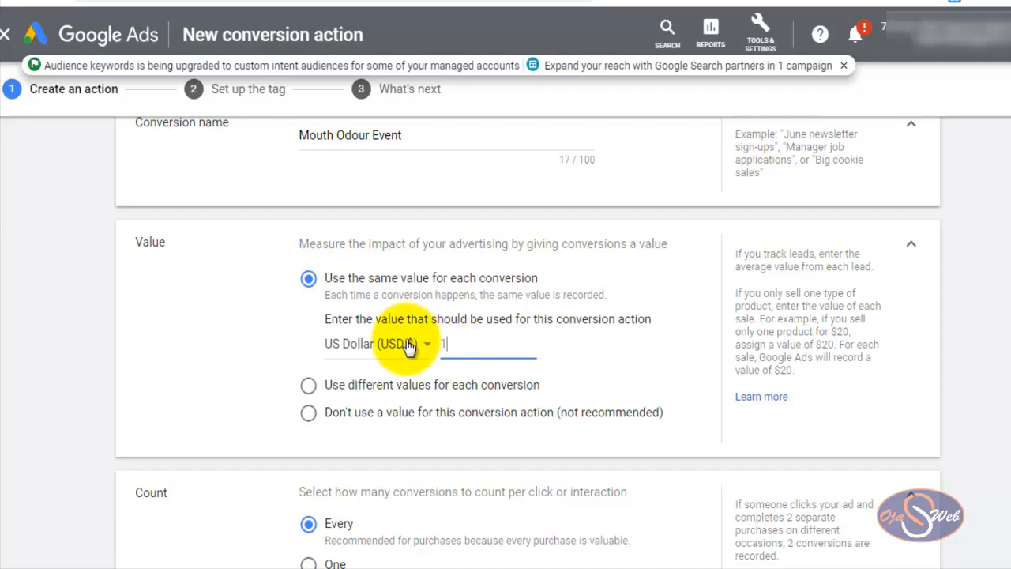
{"action": "scroll", "coordinate": [235, 329], "scroll_direction": "down", "scroll_amount": 1}
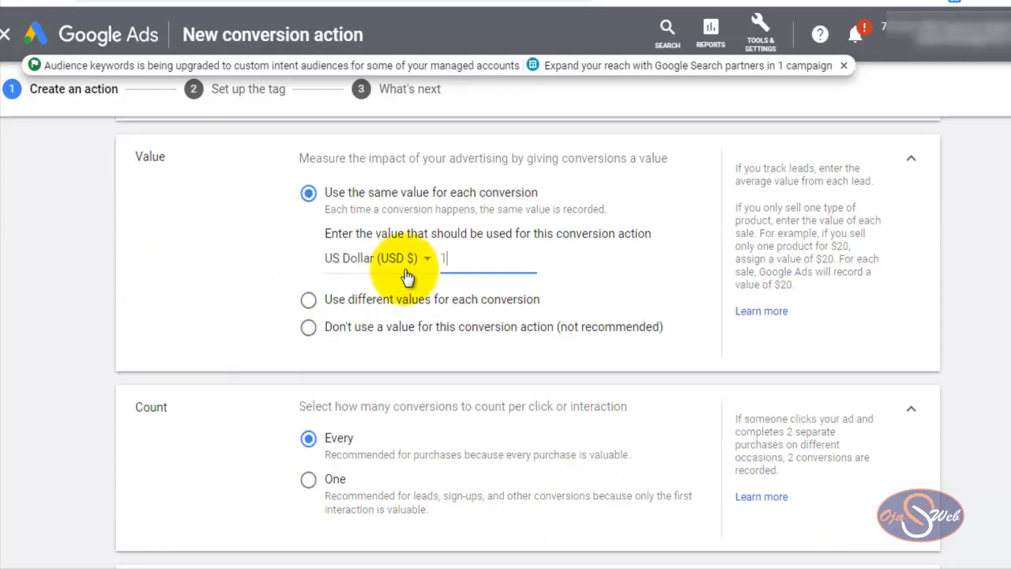
{"action": "scroll", "coordinate": [225, 298], "scroll_direction": "down", "scroll_amount": 2}
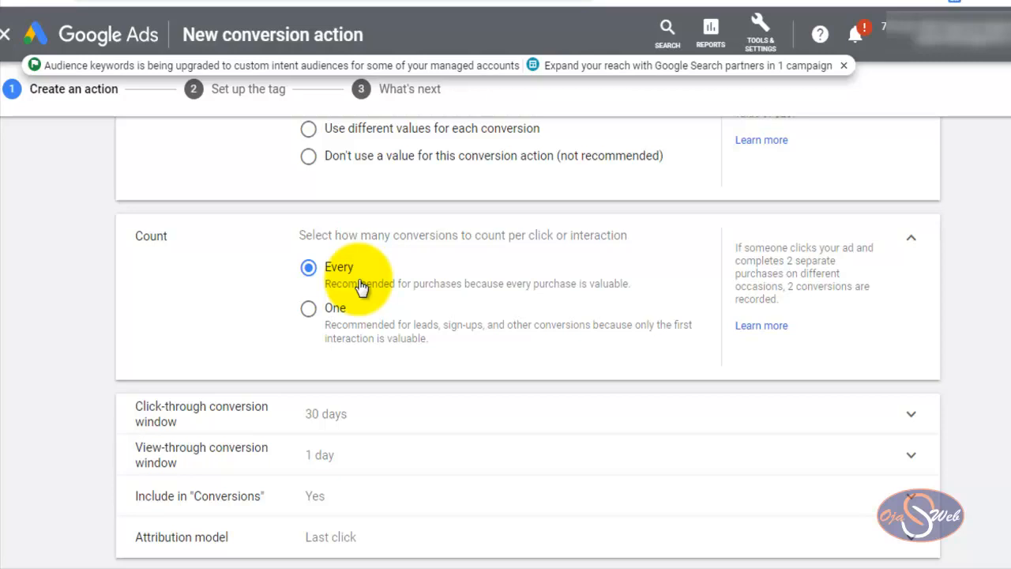
{"action": "left_click", "coordinate": [312, 316]}
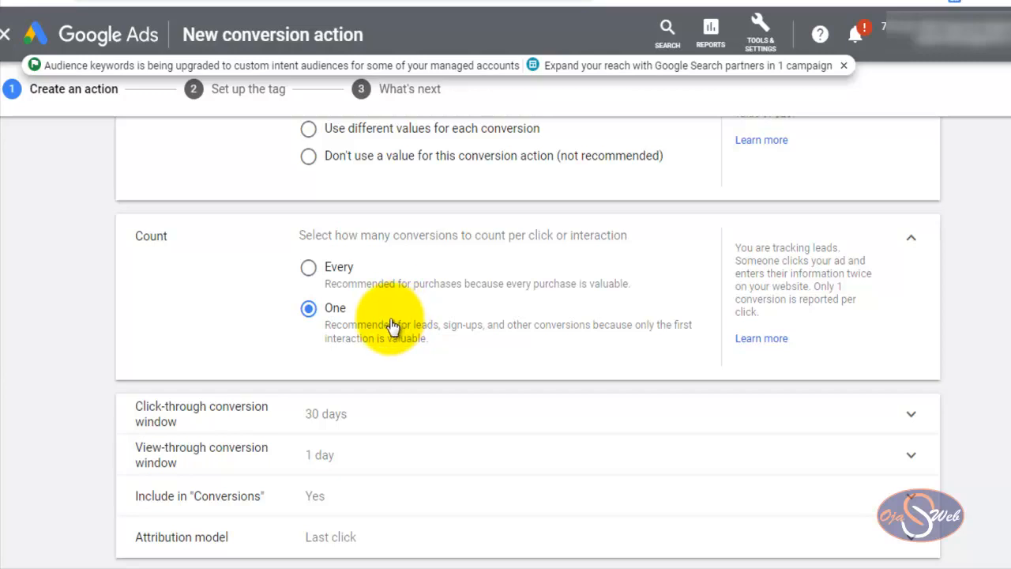
- Create the conversion action and choose Google Tag Manager as the way to install its tag
{"action": "scroll", "coordinate": [393, 325], "scroll_direction": "down", "scroll_amount": 2}
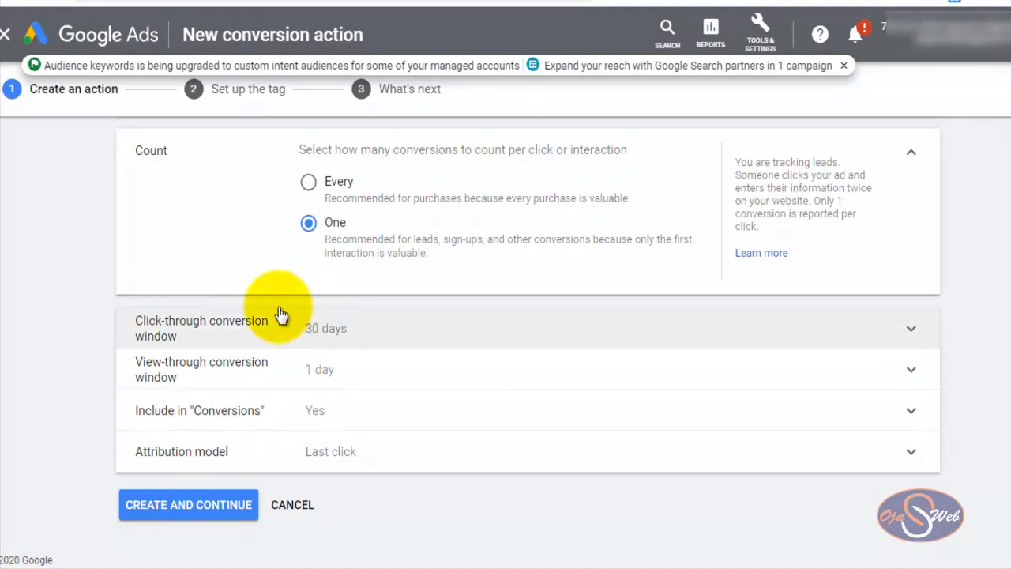
{"action": "left_click", "coordinate": [210, 497]}
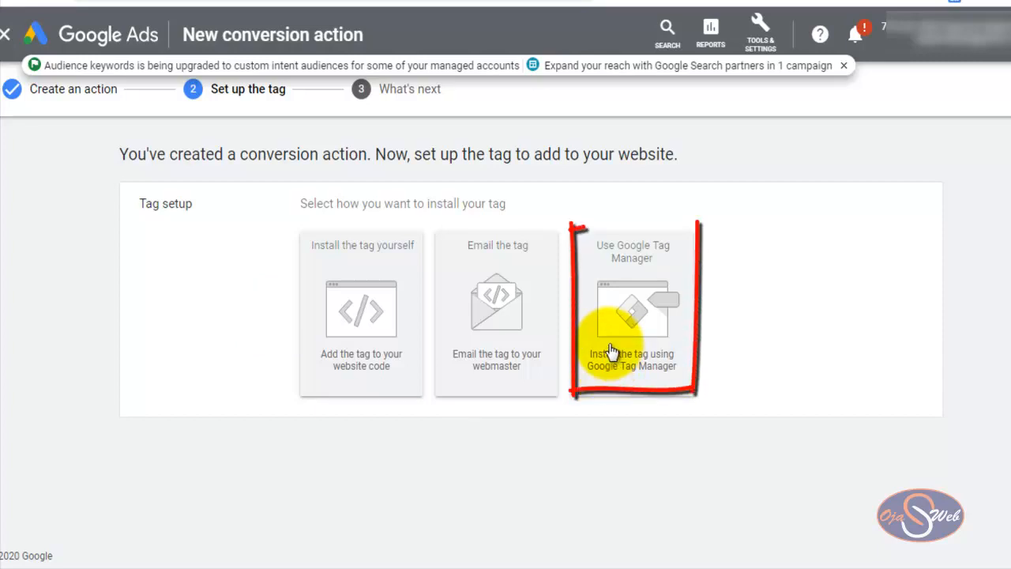
{"action": "left_click", "coordinate": [645, 285]}
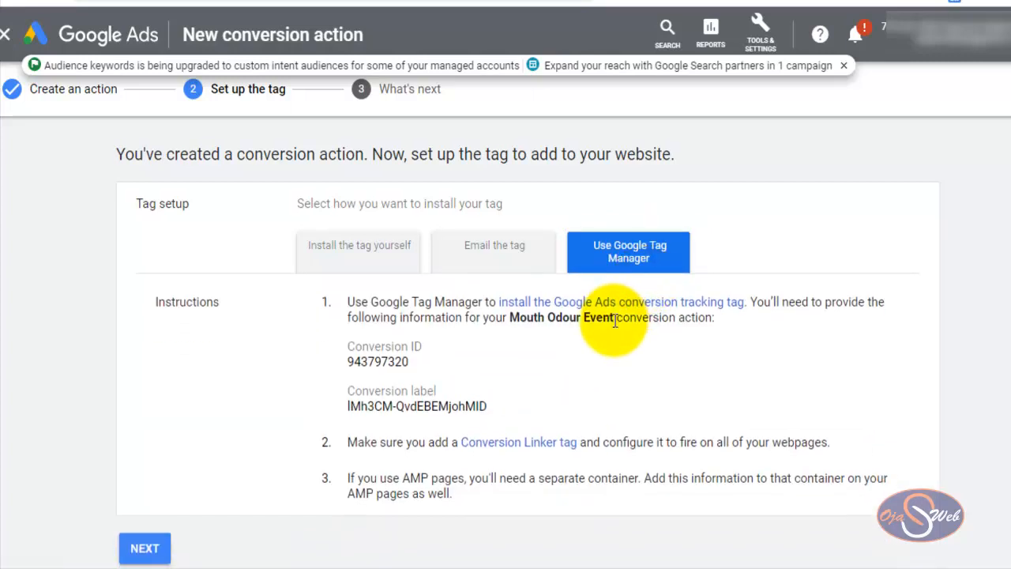
- Review the conversion ID and conversion label given for the Mouth Odour Event conversion action
{"action": "scroll", "coordinate": [632, 328], "scroll_direction": "down", "scroll_amount": 1}
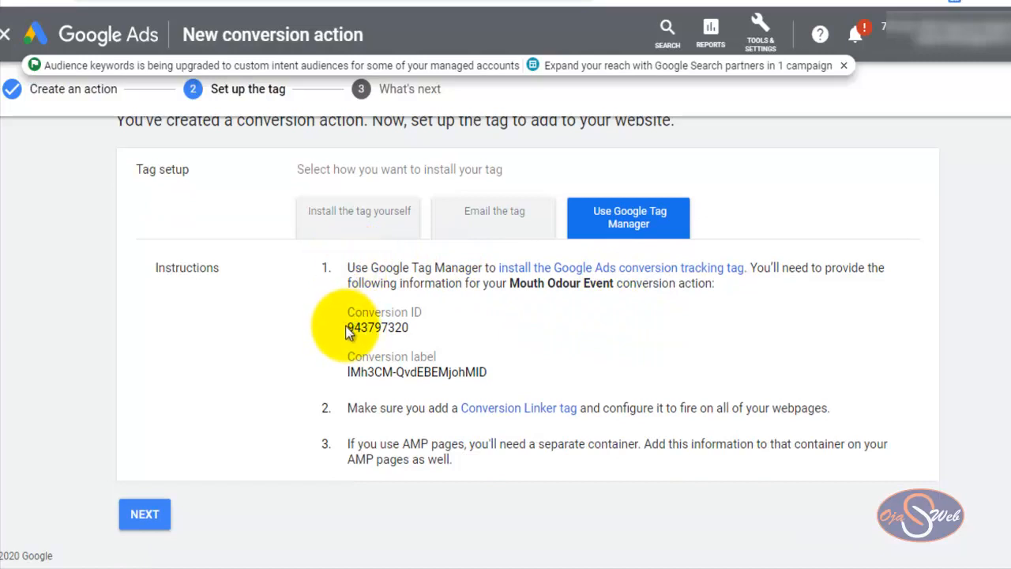
{"action": "left_click_drag", "start_coordinate": [347, 327], "coordinate": [414, 331]}
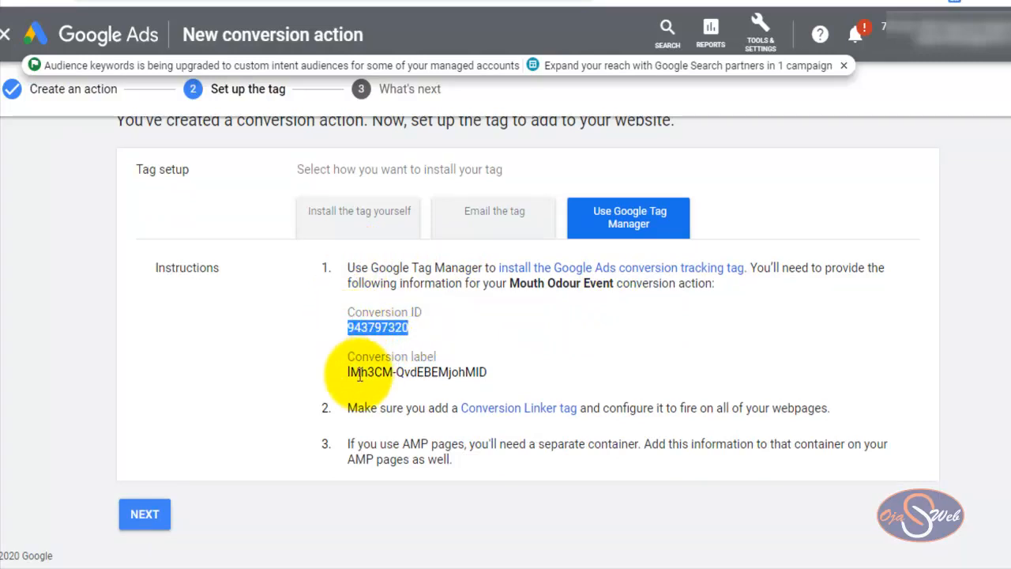
{"action": "left_click_drag", "start_coordinate": [342, 377], "coordinate": [506, 372]}
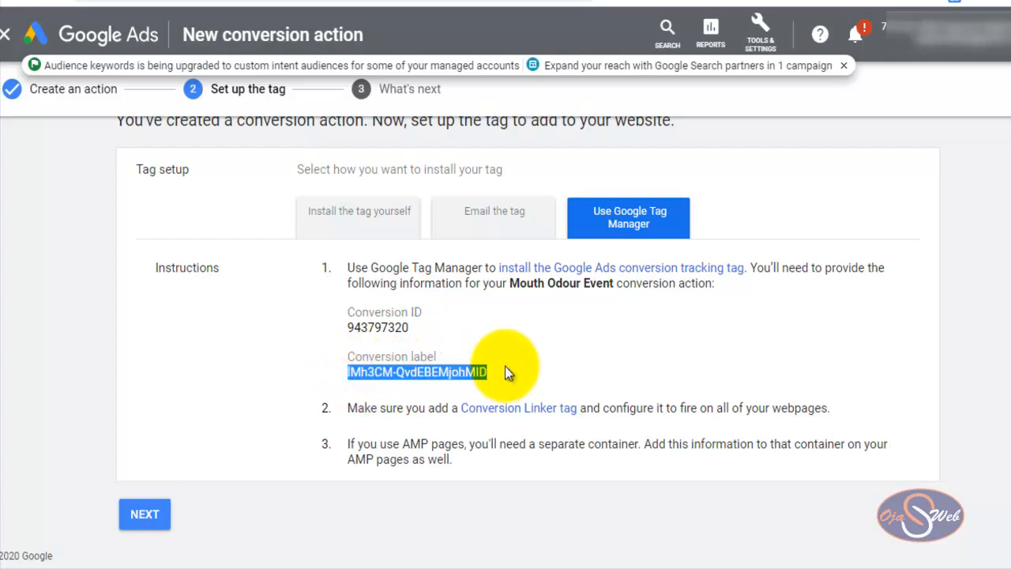
{"action": "left_click", "coordinate": [522, 338]}
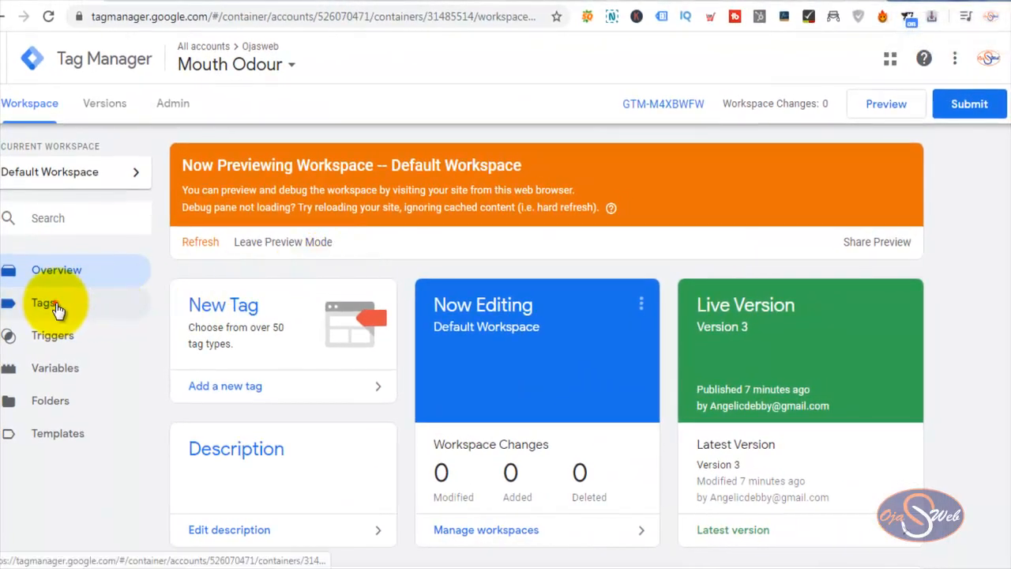
- Switch to Tag Manager and create a new tag named Adwords Event Tracking in the Mouth Odour container
{"action": "left_click", "coordinate": [57, 305]}
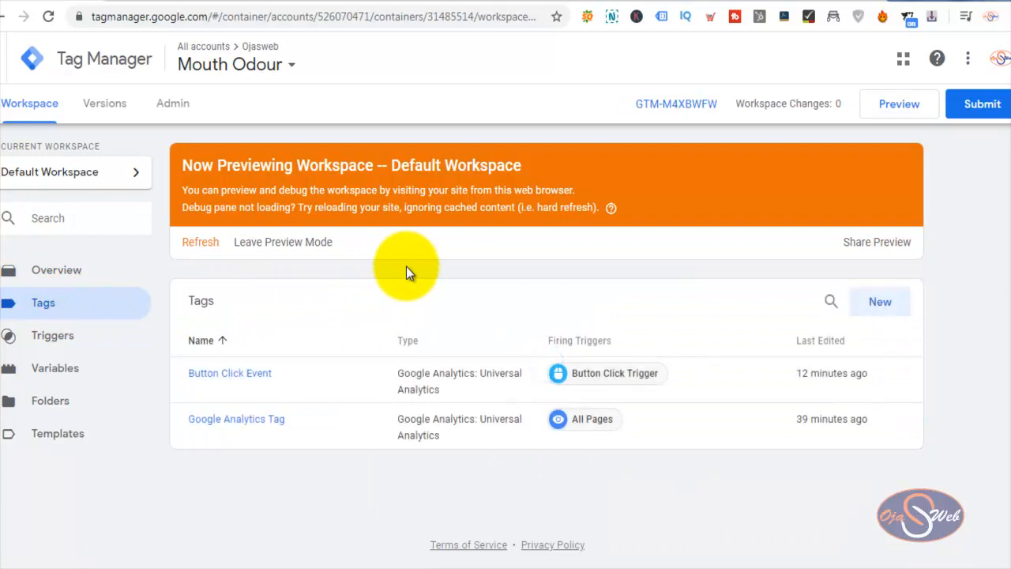
{"action": "left_click", "coordinate": [877, 302]}
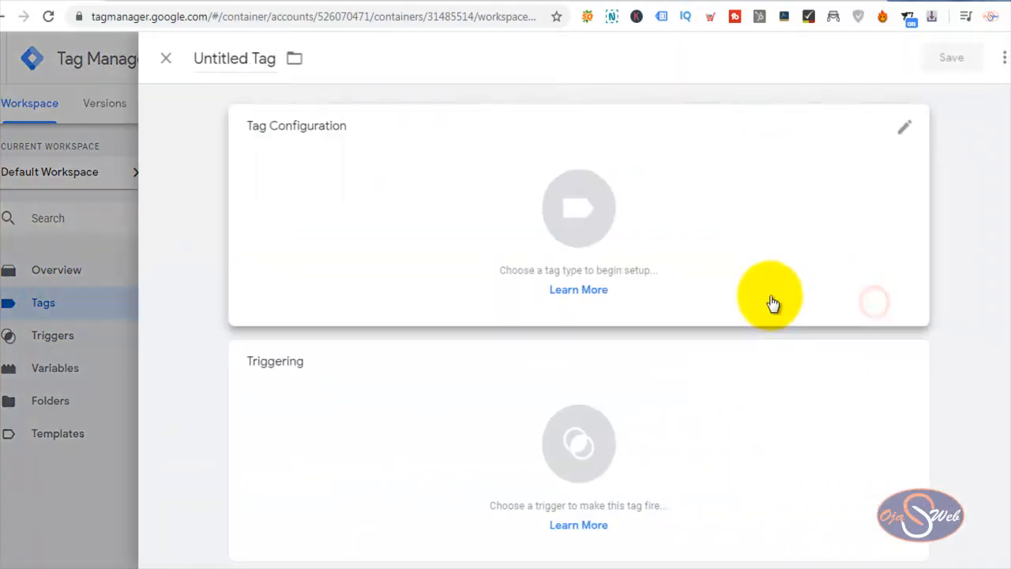
{"action": "left_click", "coordinate": [255, 60]}
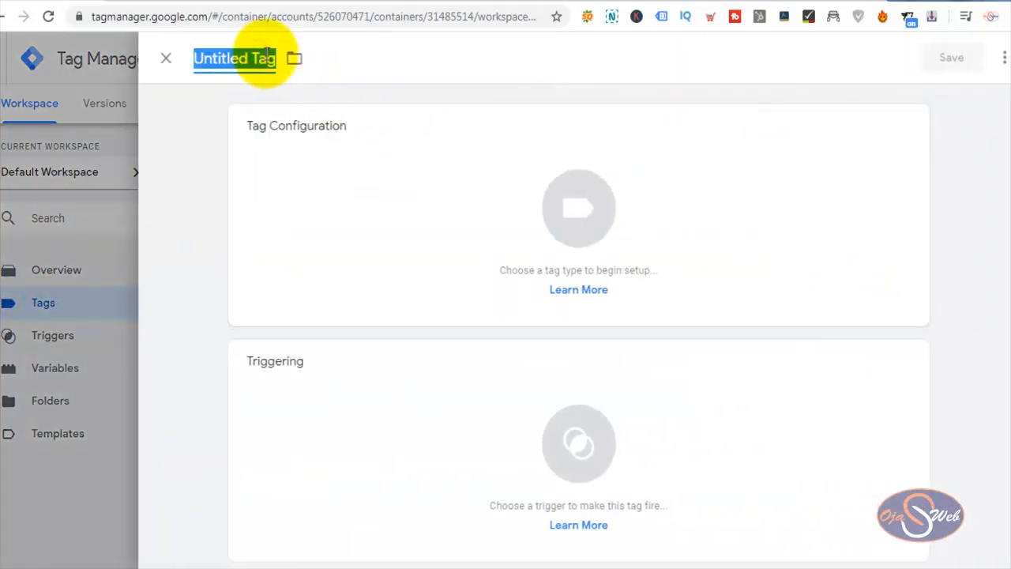
{"action": "type", "text": "Adwords Event"}
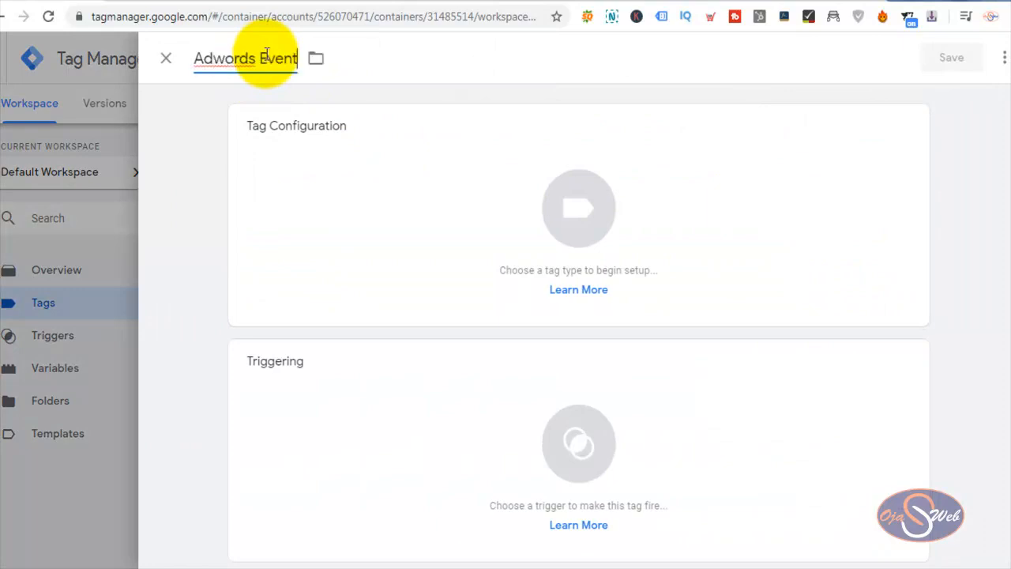
{"action": "type", "text": " Tracking"}
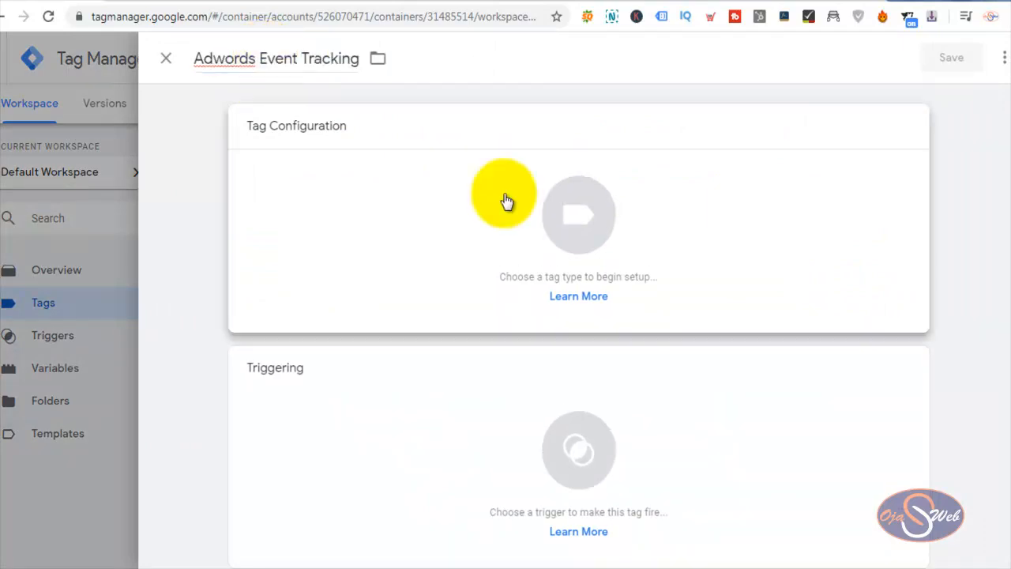
- Set the new tag's type to Google Ads Conversion Tracking
{"action": "left_click", "coordinate": [504, 196]}
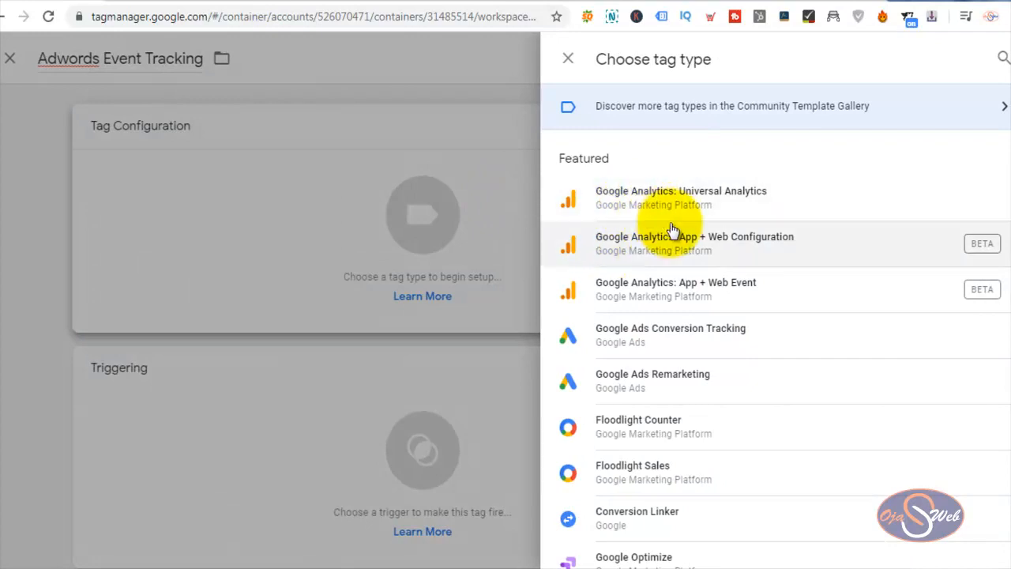
{"action": "scroll", "coordinate": [673, 230], "scroll_direction": "down", "scroll_amount": 2}
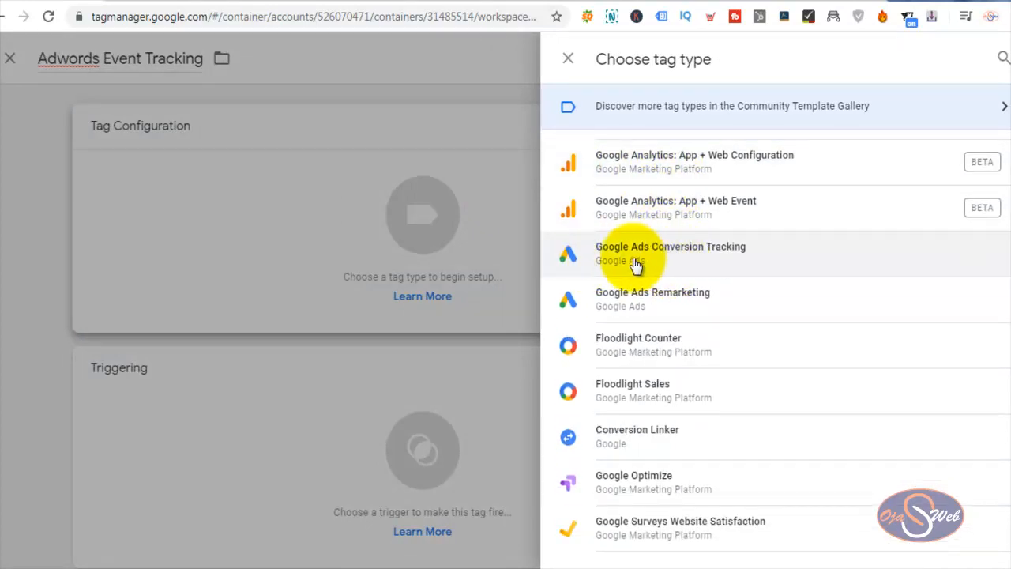
{"action": "left_click", "coordinate": [678, 254]}
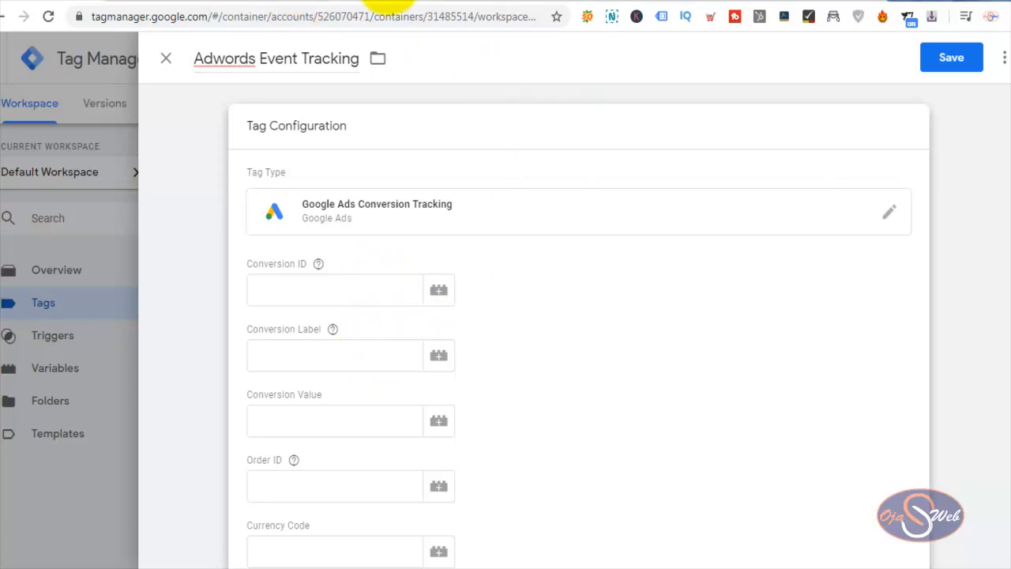
- Copy the conversion ID from the Google Ads tag setup into the Adwords Event Tracking tag's Conversion ID
{"action": "left_click", "coordinate": [389, 0]}
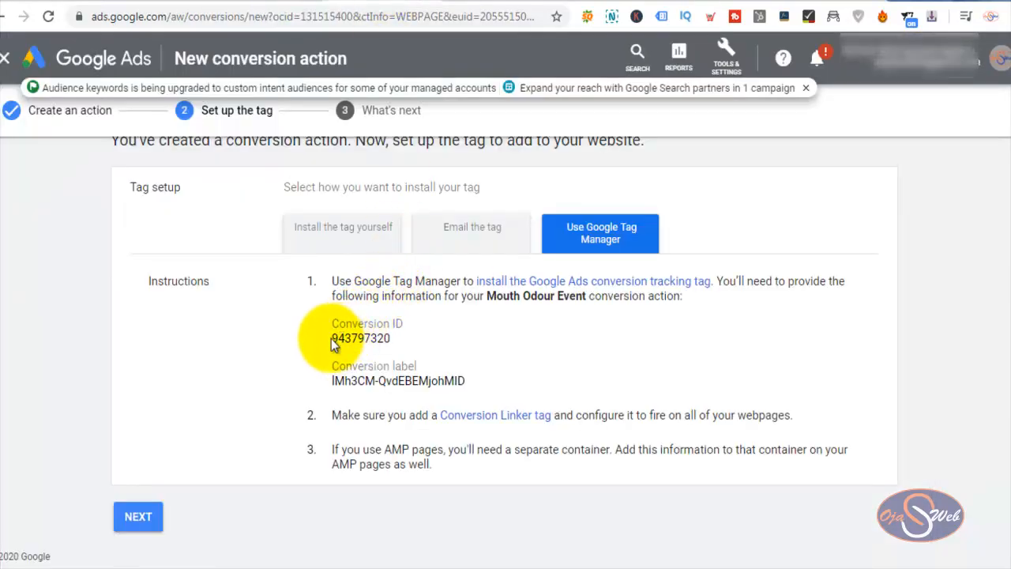
{"action": "left_click_drag", "start_coordinate": [333, 344], "coordinate": [390, 340]}
{"action": "right_click", "coordinate": [387, 345]}
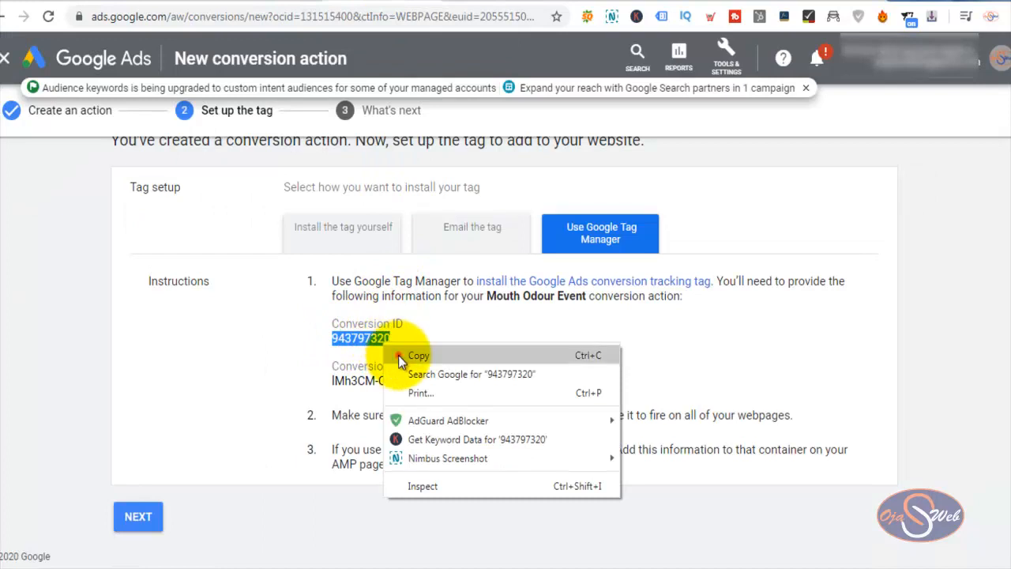
{"action": "left_click", "coordinate": [401, 357]}
{"action": "left_click", "coordinate": [71, 1]}
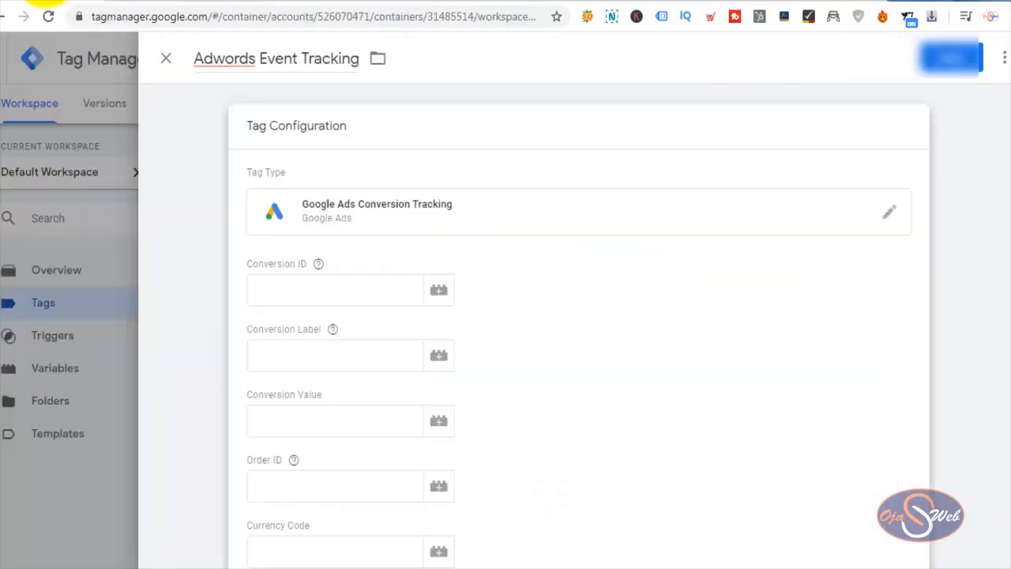
{"action": "right_click", "coordinate": [309, 282]}
{"action": "left_click", "coordinate": [376, 372]}
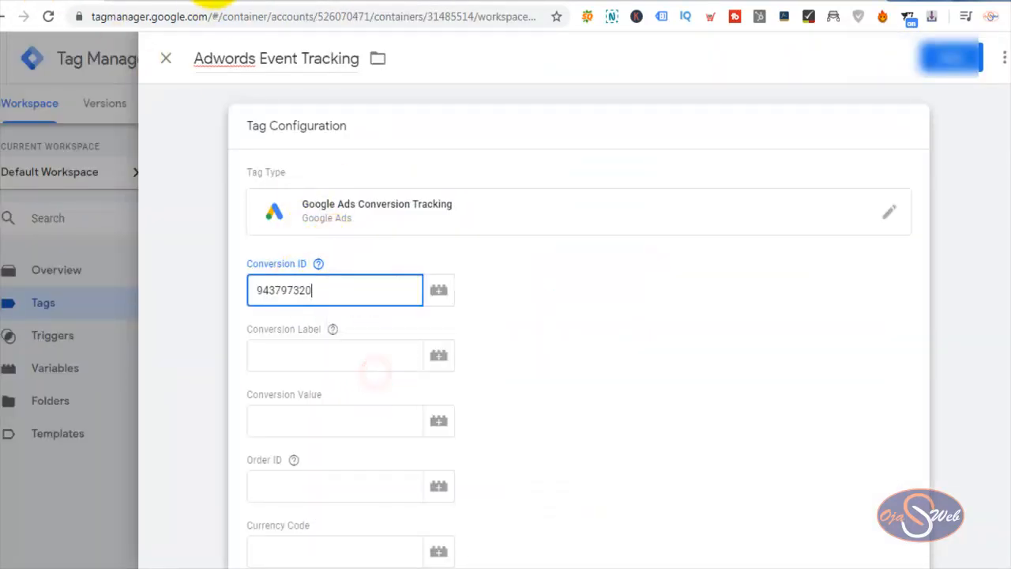
- Copy the conversion label from the Google Ads tag setup into the tag's Conversion Label
{"action": "left_click", "coordinate": [406, 1]}
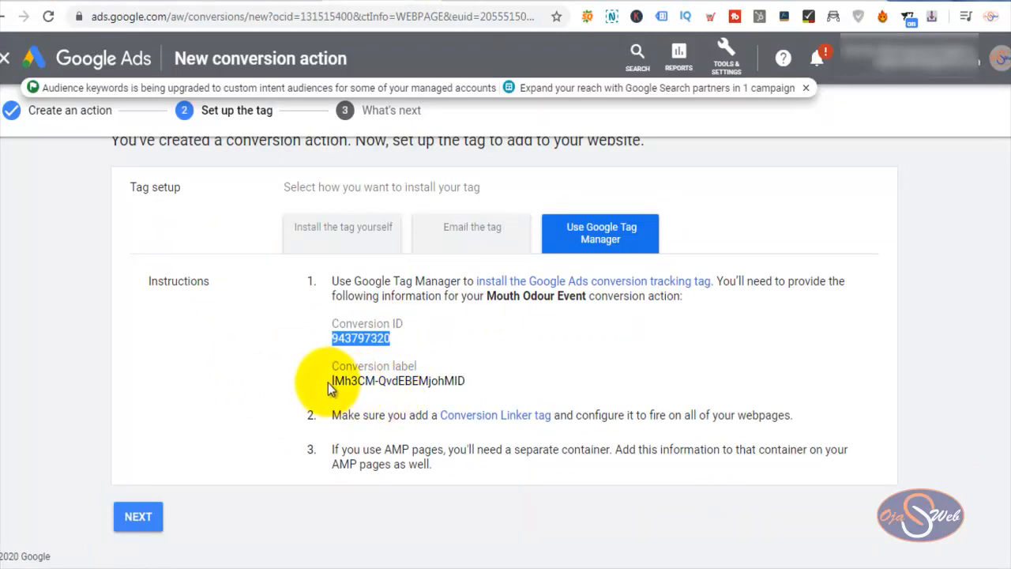
{"action": "left_click_drag", "start_coordinate": [331, 382], "coordinate": [466, 382]}
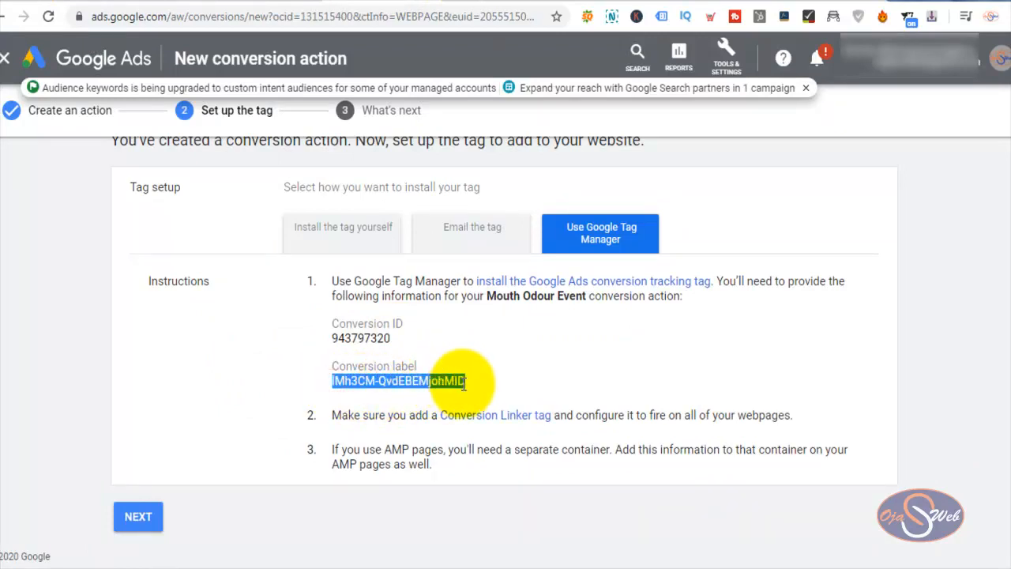
{"action": "right_click", "coordinate": [463, 382]}
{"action": "left_click", "coordinate": [491, 389]}
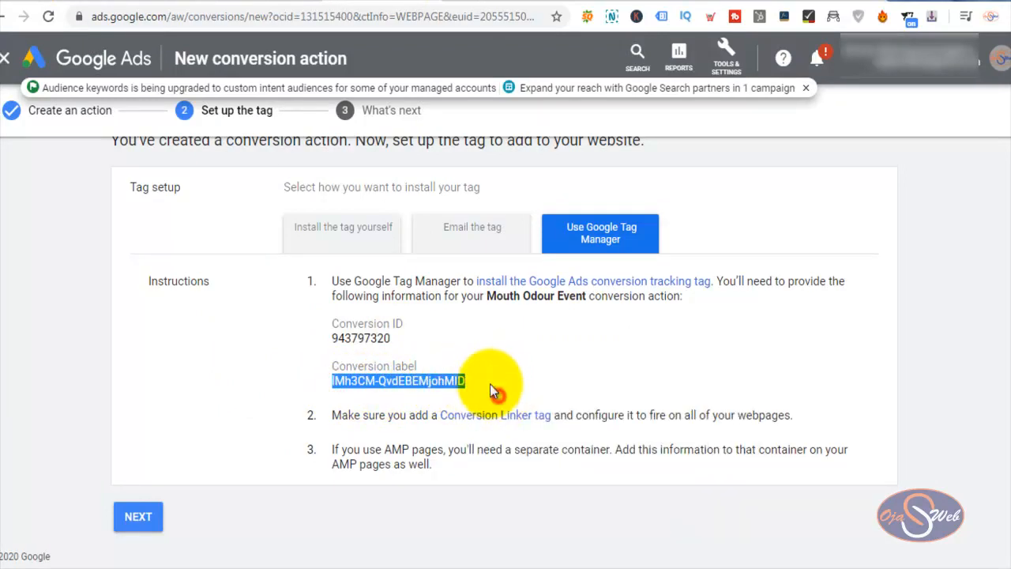
{"action": "left_click", "coordinate": [80, 2]}
{"action": "right_click", "coordinate": [283, 353]}
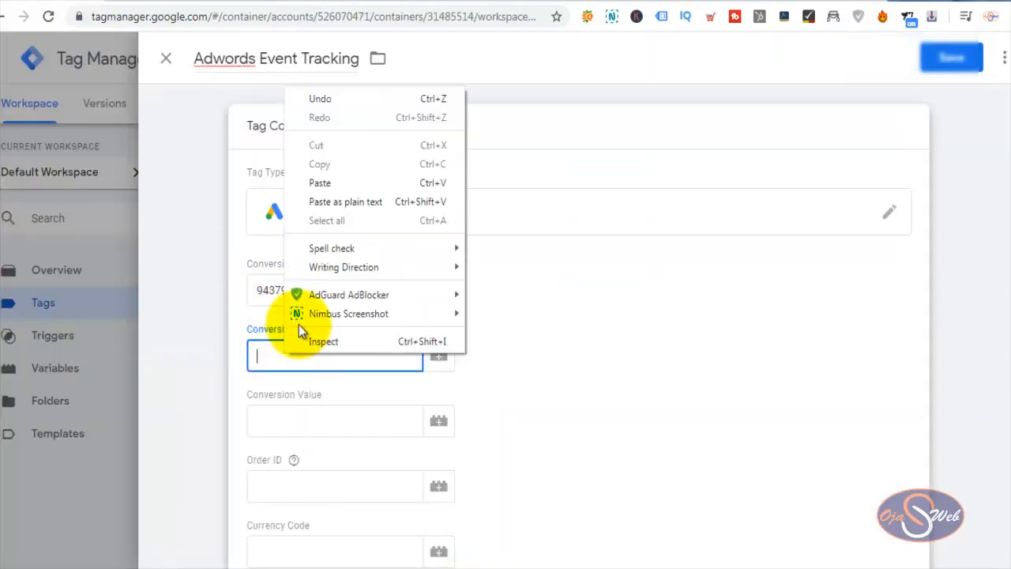
{"action": "left_click", "coordinate": [320, 182]}
- Assign the Button Click Trigger to the Adwords Event Tracking tag and save the tag
{"action": "scroll", "coordinate": [573, 245], "scroll_direction": "down", "scroll_amount": 1}
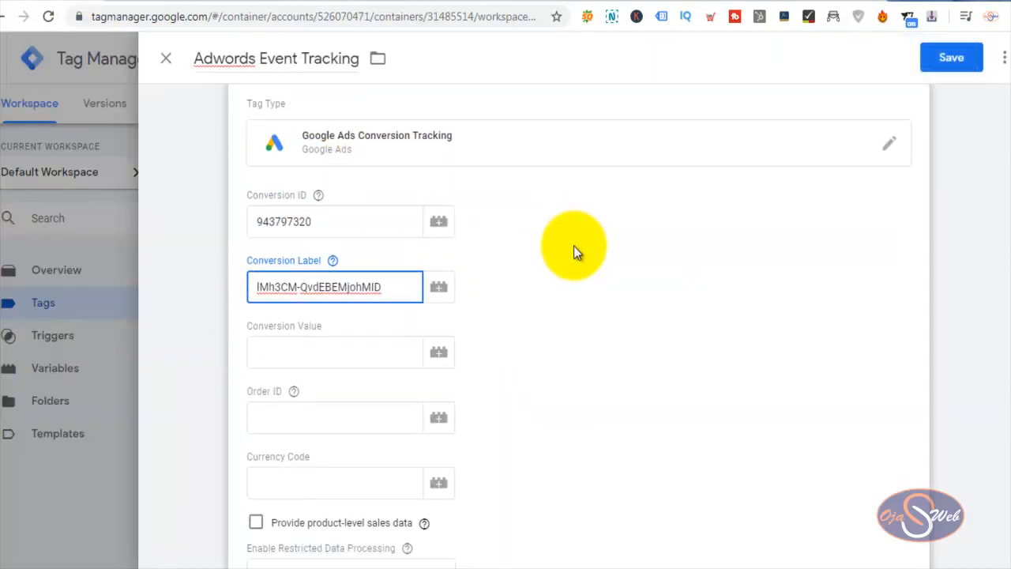
{"action": "scroll", "coordinate": [574, 251], "scroll_direction": "down", "scroll_amount": 5}
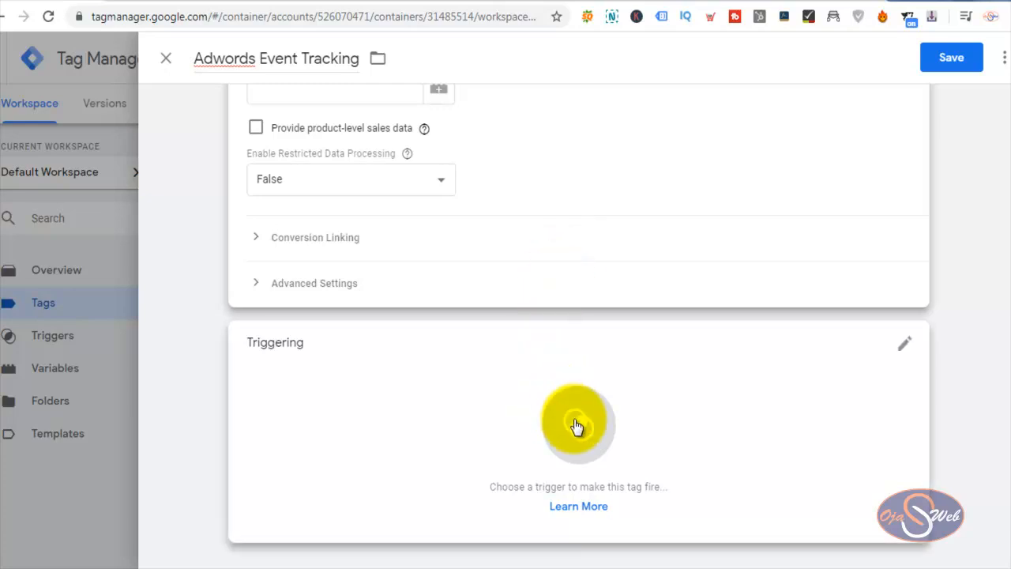
{"action": "left_click", "coordinate": [575, 425]}
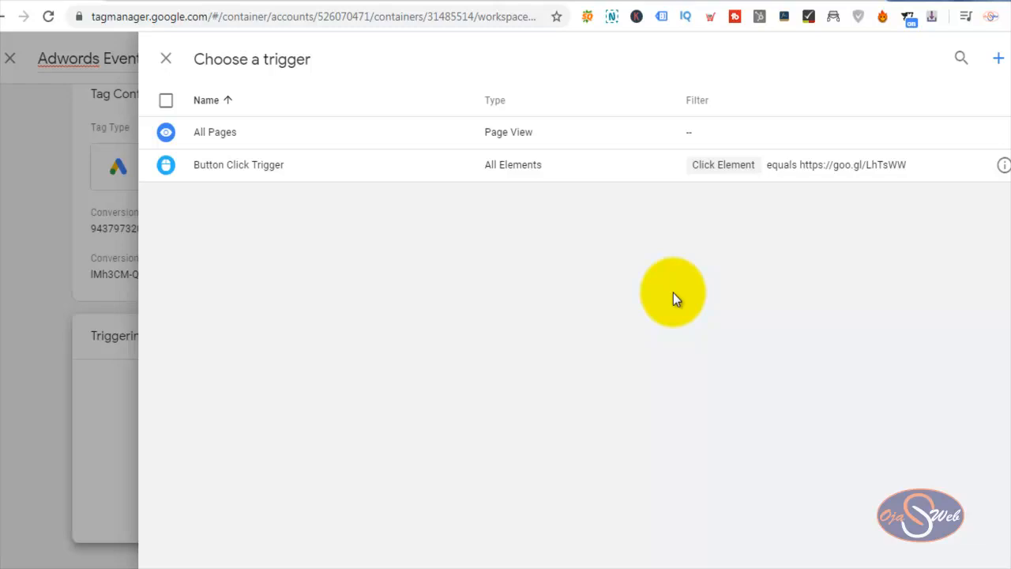
{"action": "left_click", "coordinate": [338, 162]}
{"action": "left_click", "coordinate": [951, 56]}
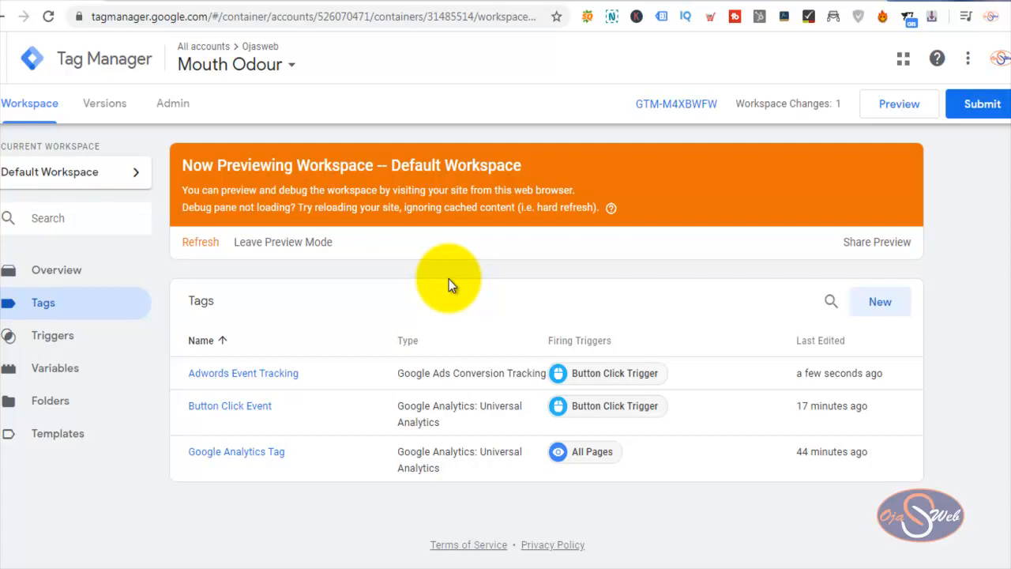
- Refresh the workspace preview, switch to the mouth odour landing page and enlarge its debug pane to check the fired and unfired tags
{"action": "left_click", "coordinate": [203, 243]}
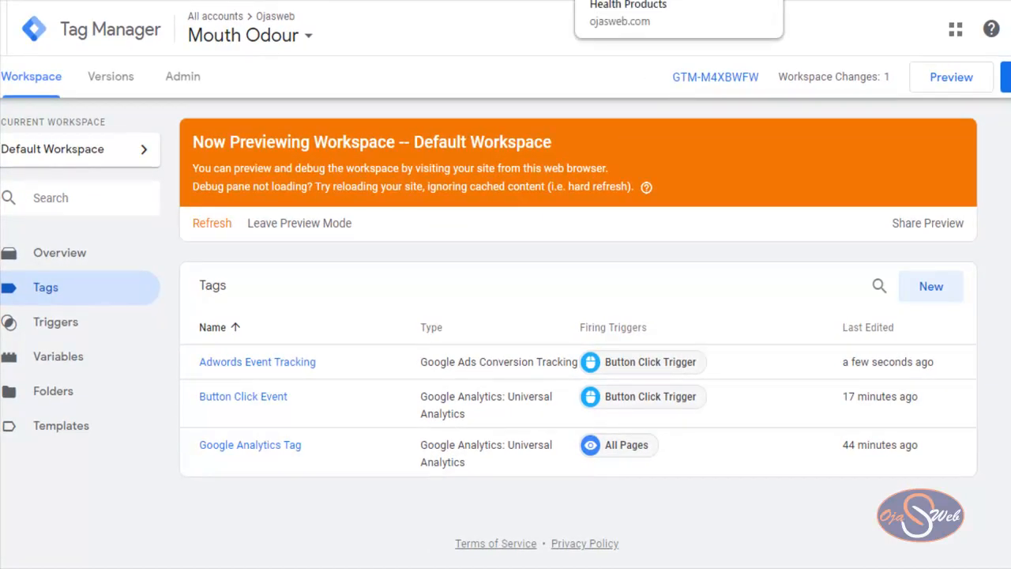
{"action": "left_click", "coordinate": [640, 1]}
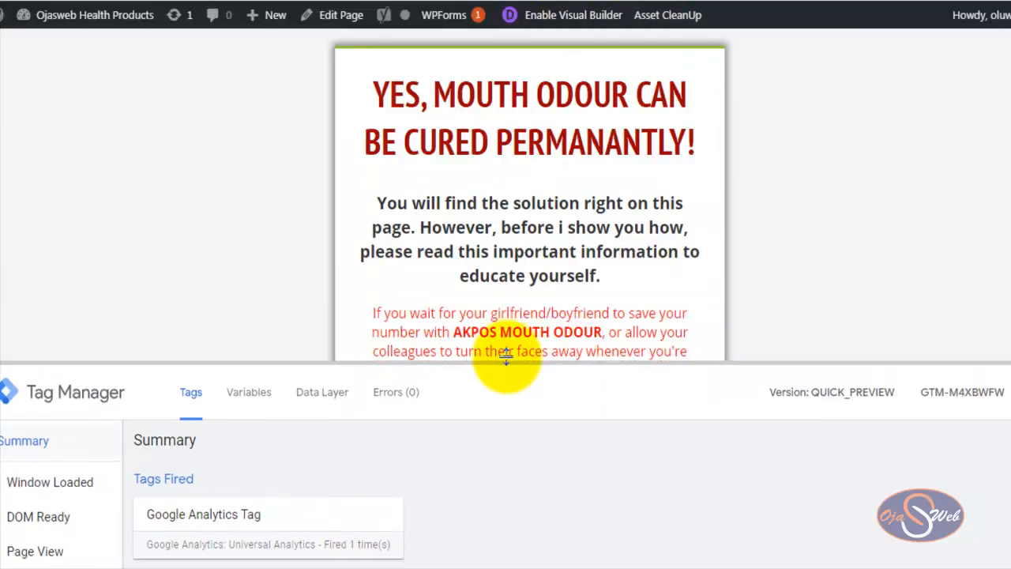
{"action": "left_click_drag", "start_coordinate": [506, 355], "coordinate": [510, 275]}
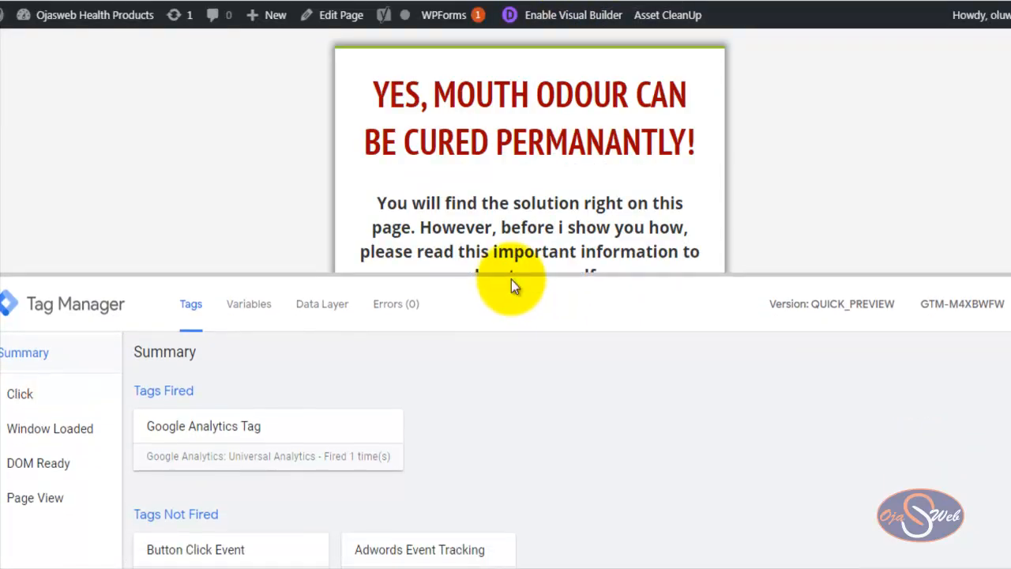
{"action": "scroll", "coordinate": [284, 371], "scroll_direction": "down", "scroll_amount": 1}
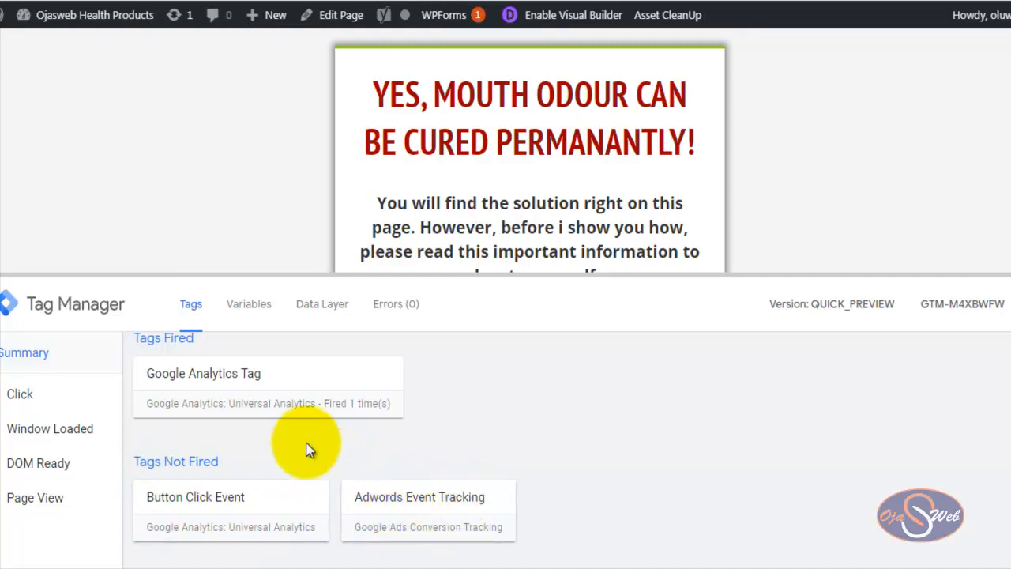
{"action": "scroll", "coordinate": [314, 421], "scroll_direction": "up", "scroll_amount": 1}
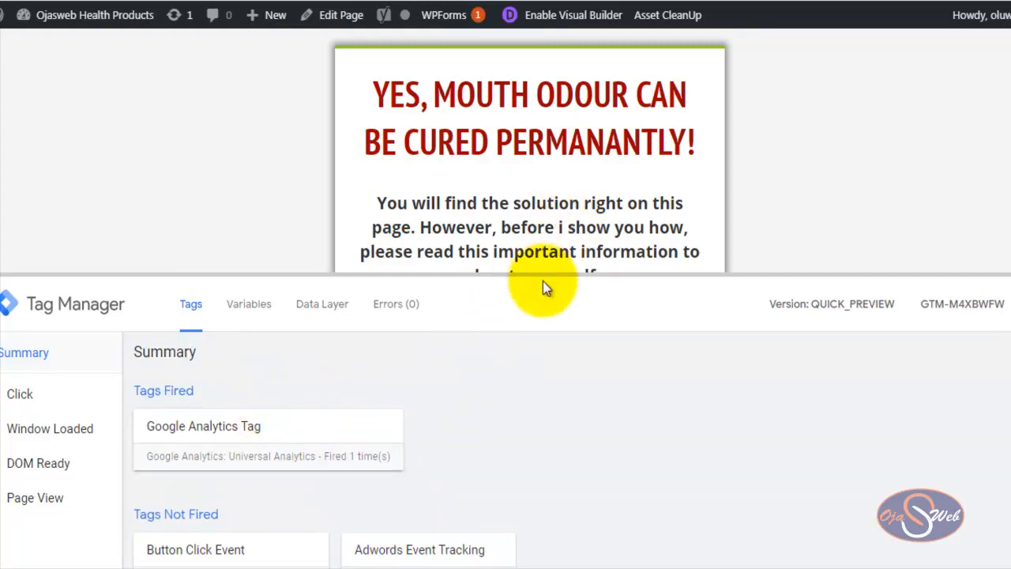
{"action": "scroll", "coordinate": [506, 430], "scroll_direction": "down", "scroll_amount": 1}
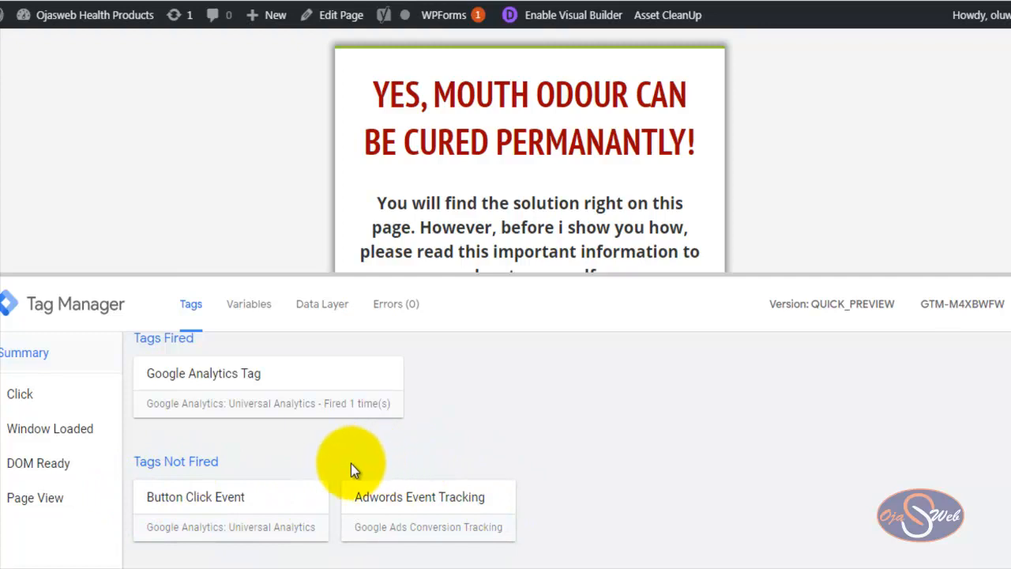
- Test several clicks on the landing page's ordinary text, outside the order button, with the debug pane open
{"action": "left_click", "coordinate": [611, 164]}
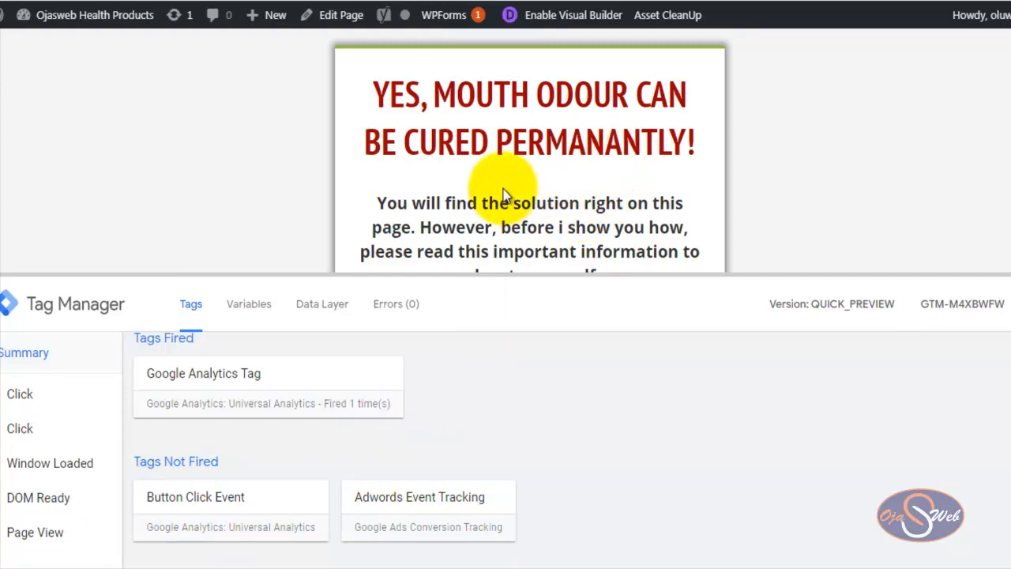
{"action": "scroll", "coordinate": [503, 188], "scroll_direction": "down", "scroll_amount": 3}
{"action": "left_click", "coordinate": [543, 163]}
{"action": "scroll", "coordinate": [542, 165], "scroll_direction": "down", "scroll_amount": 8}
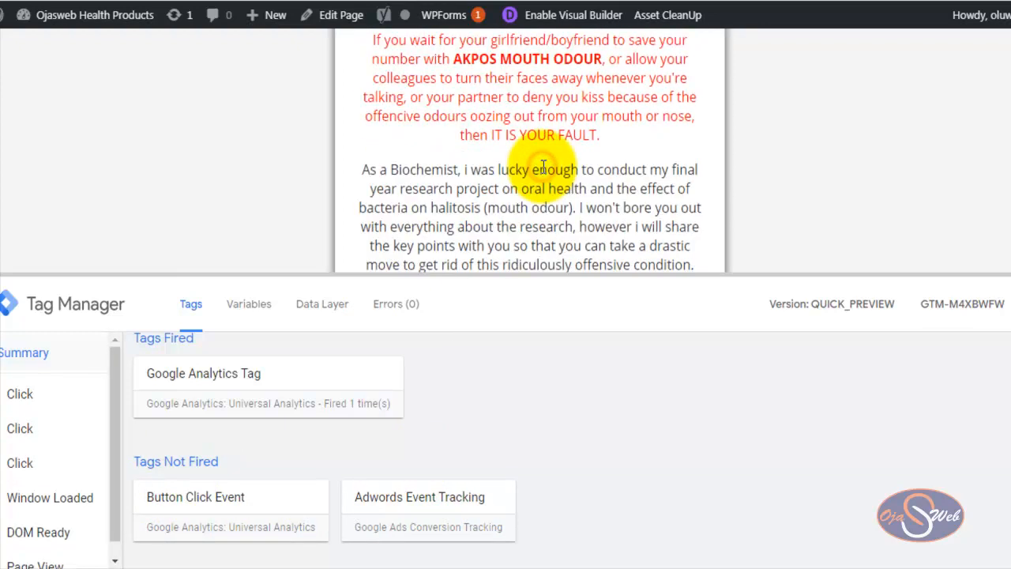
{"action": "left_click", "coordinate": [544, 164]}
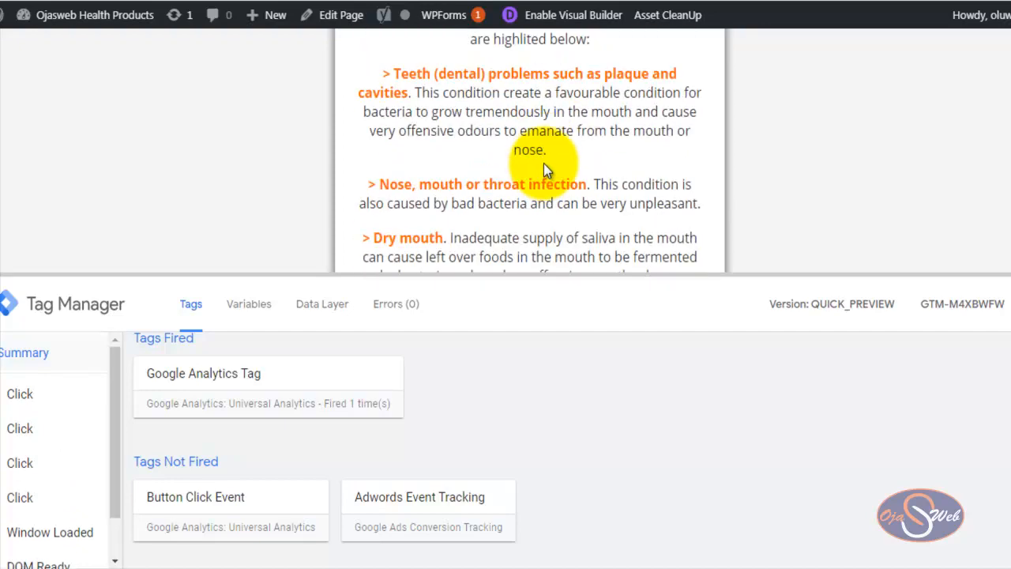
- Trigger the Click Here To Order On WhatsApp button on the landing page and check the fired tags in the debug summary
{"action": "scroll", "coordinate": [543, 163], "scroll_direction": "down", "scroll_amount": 2}
{"action": "scroll", "coordinate": [543, 164], "scroll_direction": "down", "scroll_amount": 3}
{"action": "scroll", "coordinate": [543, 163], "scroll_direction": "down", "scroll_amount": 2}
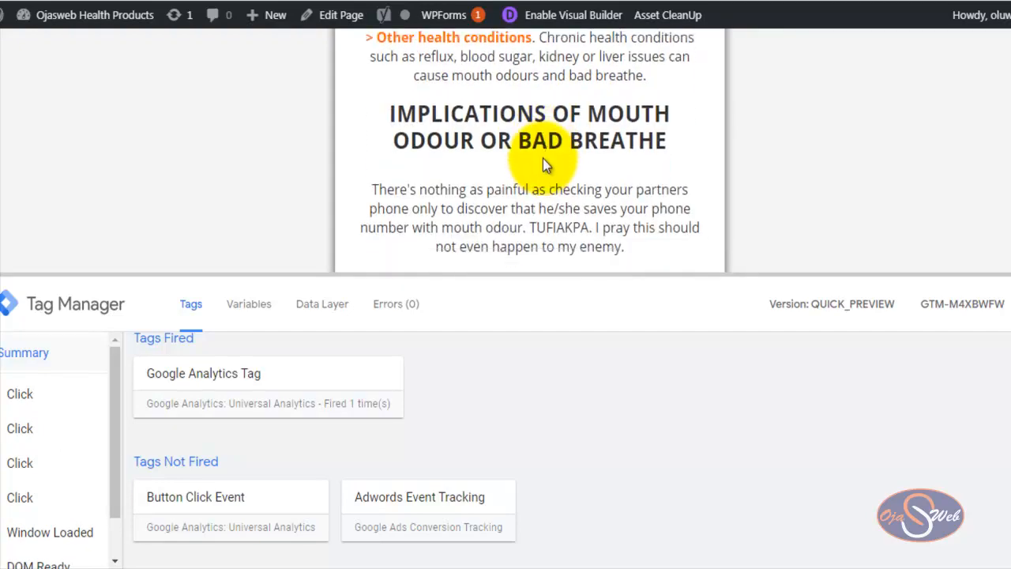
{"action": "scroll", "coordinate": [540, 157], "scroll_direction": "down", "scroll_amount": 3}
{"action": "scroll", "coordinate": [540, 157], "scroll_direction": "down", "scroll_amount": 5}
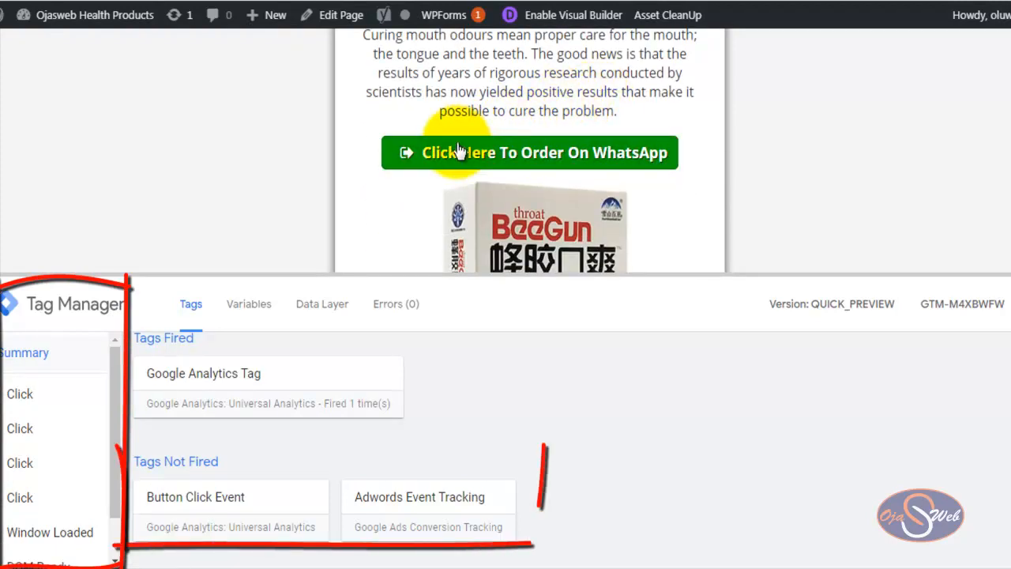
{"action": "left_click", "coordinate": [533, 152]}
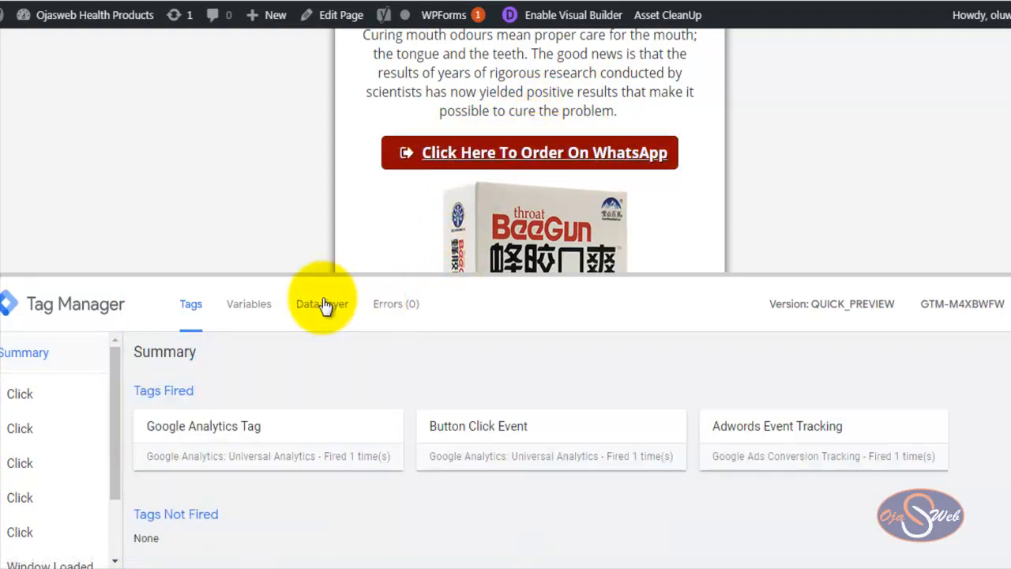
{"action": "left_click_drag", "start_coordinate": [412, 426], "coordinate": [874, 439]}
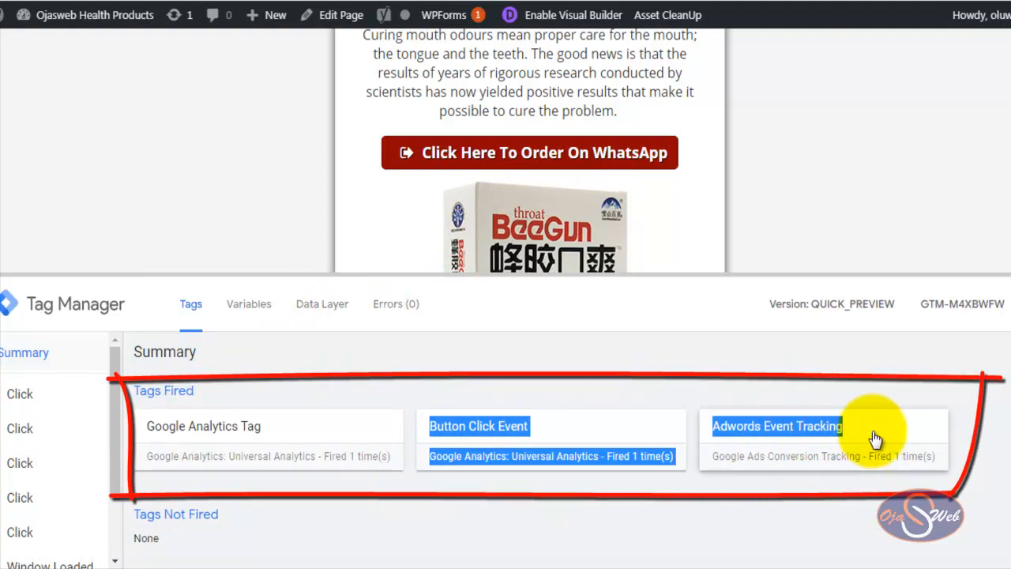
{"action": "left_click", "coordinate": [699, 354]}
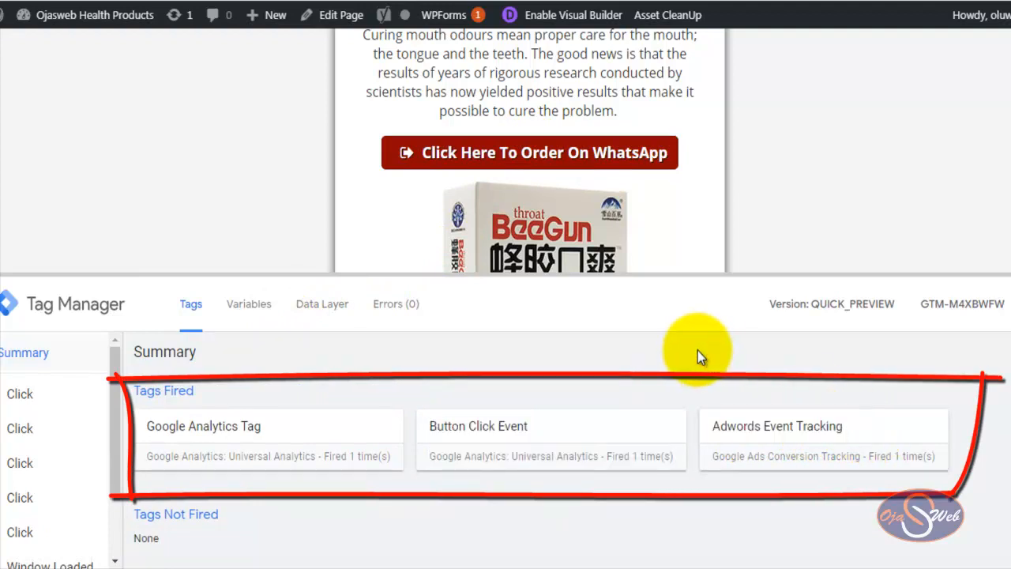